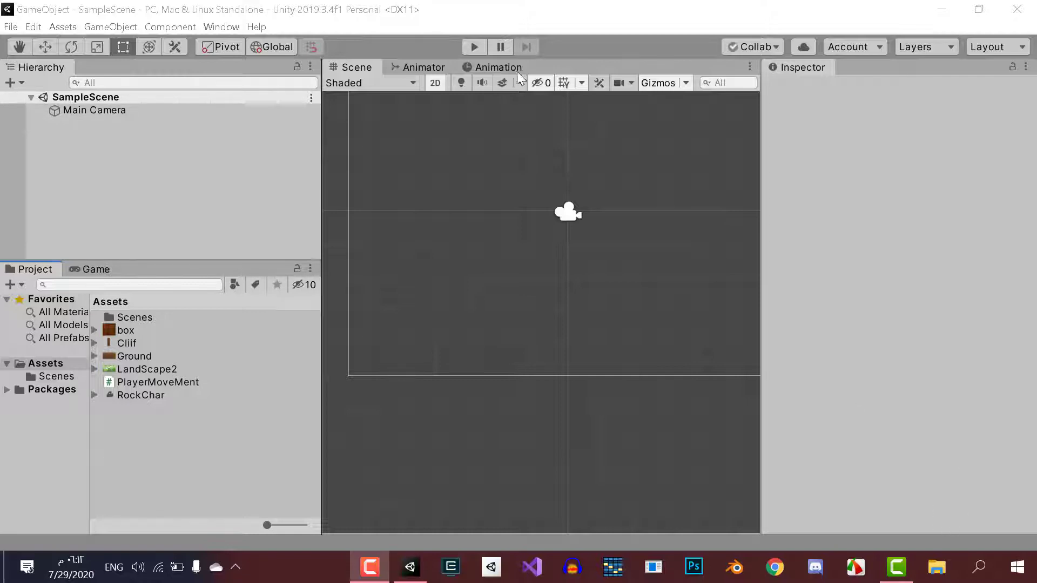
- Minimize the Unity editor to reveal the Windows desktop
left_click(946, 15)
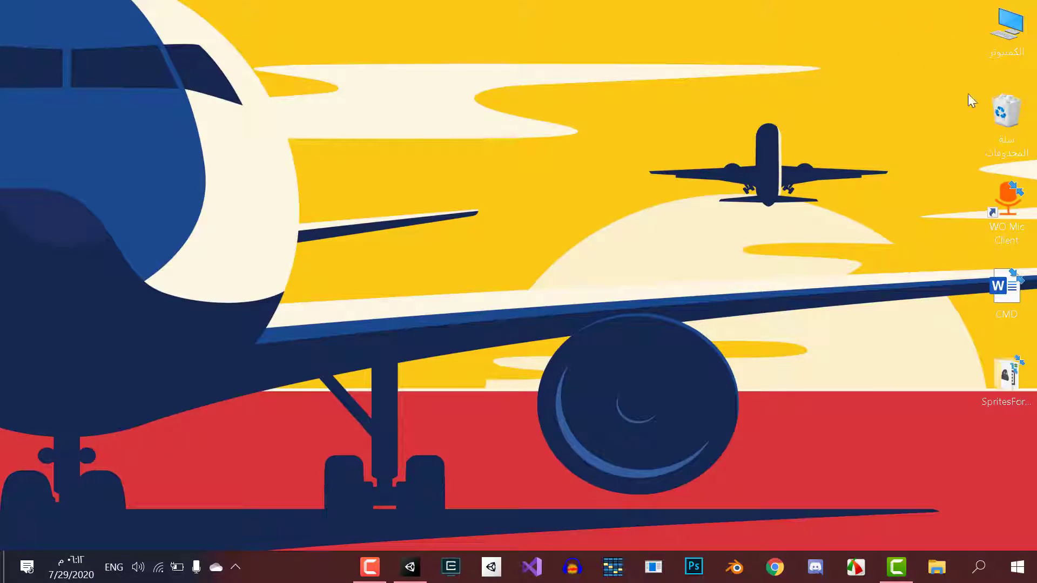
- Browse the sprites in the SpritesForPhysics3 desktop folder, then return to the Unity editor
double_click(1012, 373)
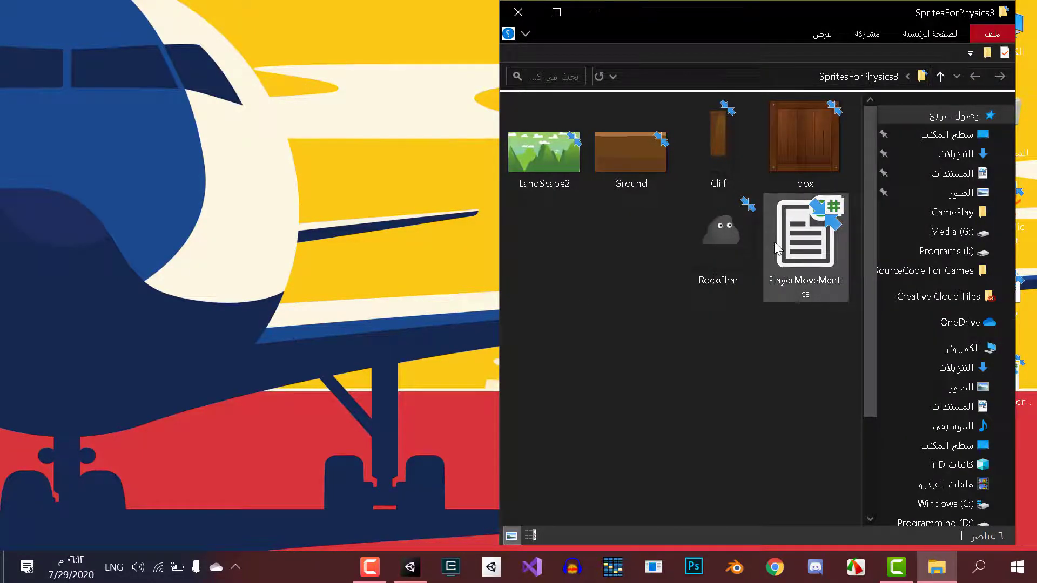
mouse_move(818, 283)
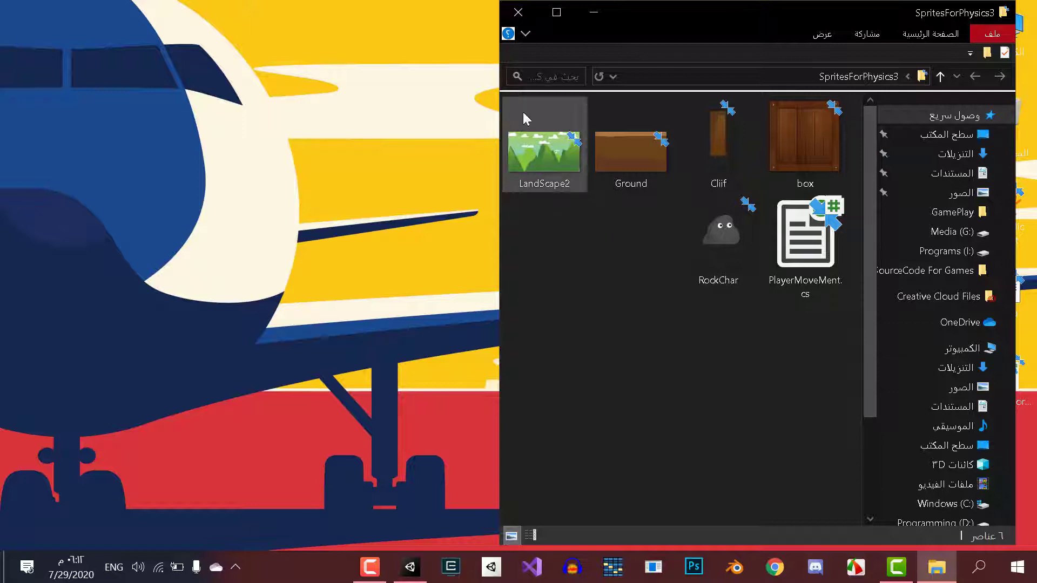
left_click(594, 12)
left_click(411, 557)
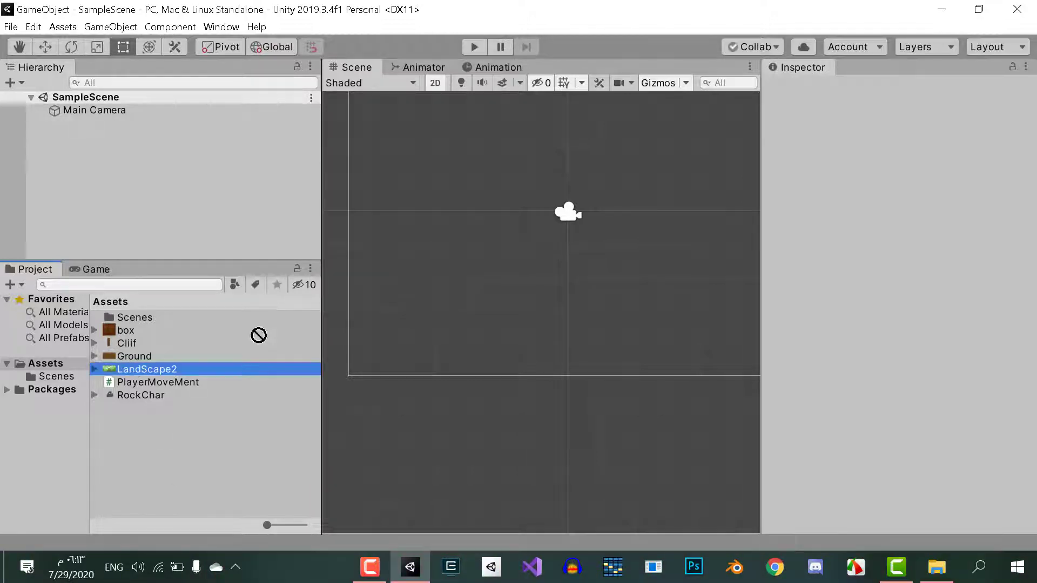
- Place the LandScape2 sprite and resize it to fill the camera frame
left_click_drag(128, 368, 459, 255)
scroll(475, 260, "down", 2)
left_click_drag(324, 243, 435, 241)
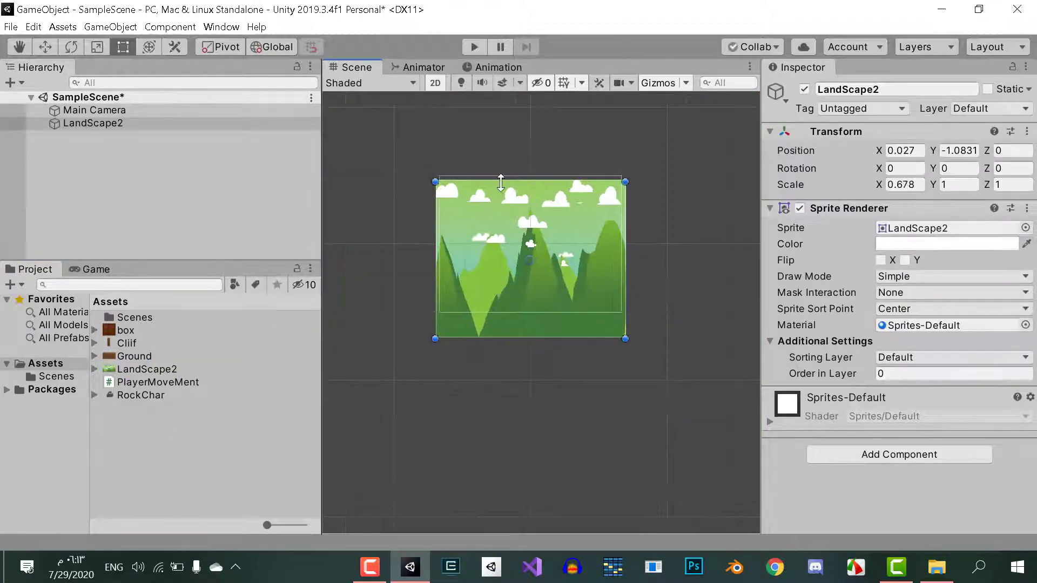
left_click_drag(500, 181, 500, 173)
left_click_drag(507, 338, 514, 315)
left_click_drag(627, 263, 620, 263)
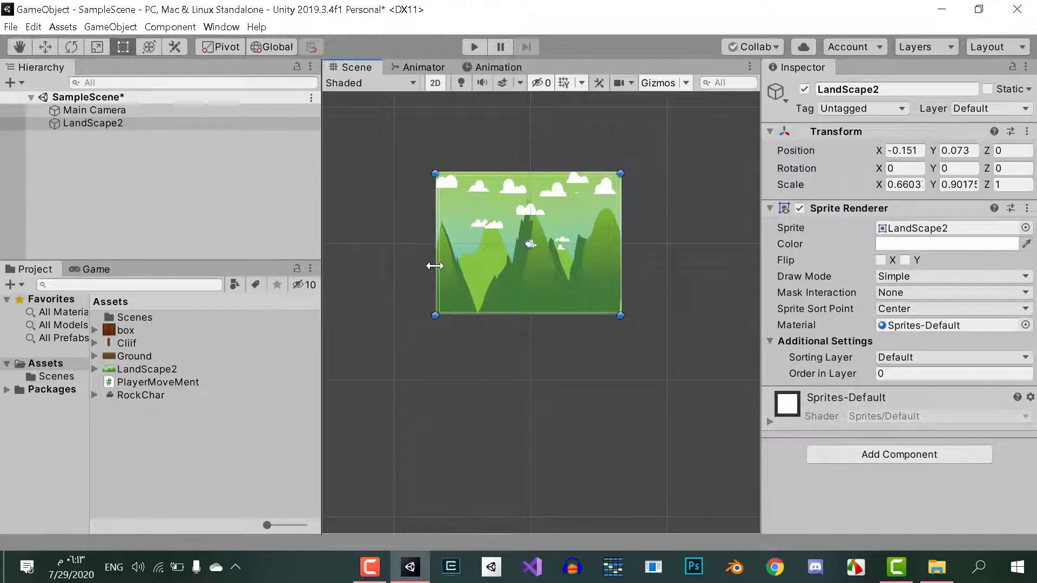
left_click_drag(435, 264, 439, 265)
- Add the Cliif sprite with Order in Layer 1 at the right edge and a duplicate at the left
left_click_drag(127, 343, 190, 200)
left_click(953, 373)
type("1")
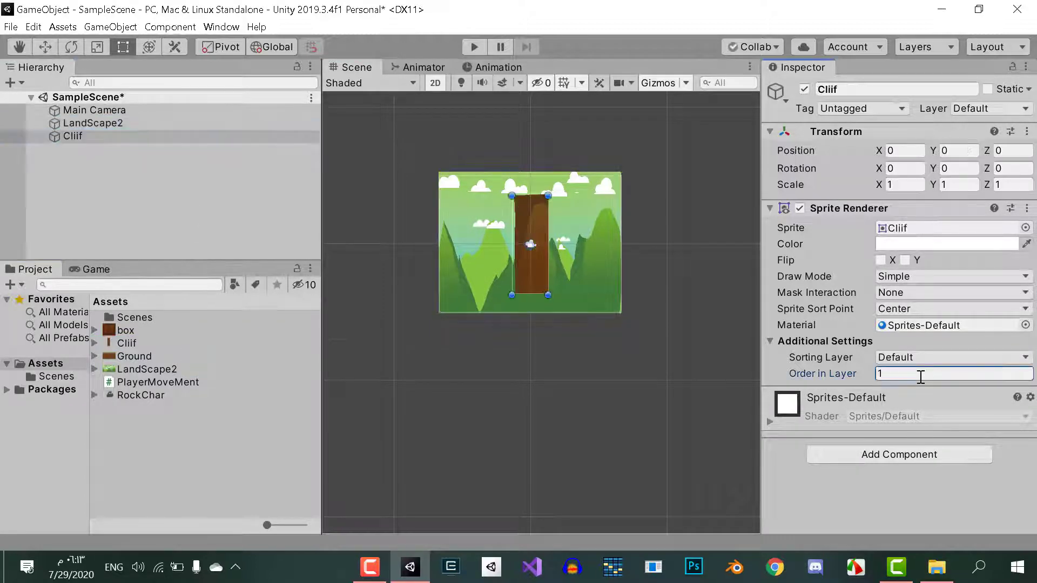
left_click_drag(537, 262, 609, 281)
left_click_drag(602, 215, 595, 283)
scroll(614, 293, "up", 3)
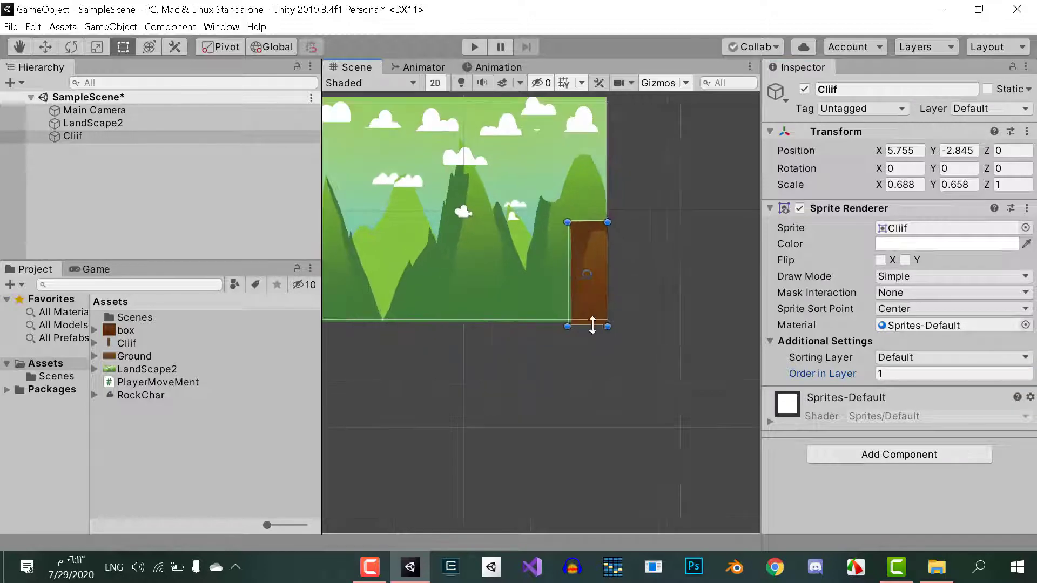
left_click_drag(592, 324, 591, 318)
key("ctrl+d")
left_click_drag(705, 286, 602, 286)
mouse_move(540, 318)
middle_mouse_down()
mouse_move(398, 319)
mouse_move(532, 317)
middle_mouse_up()
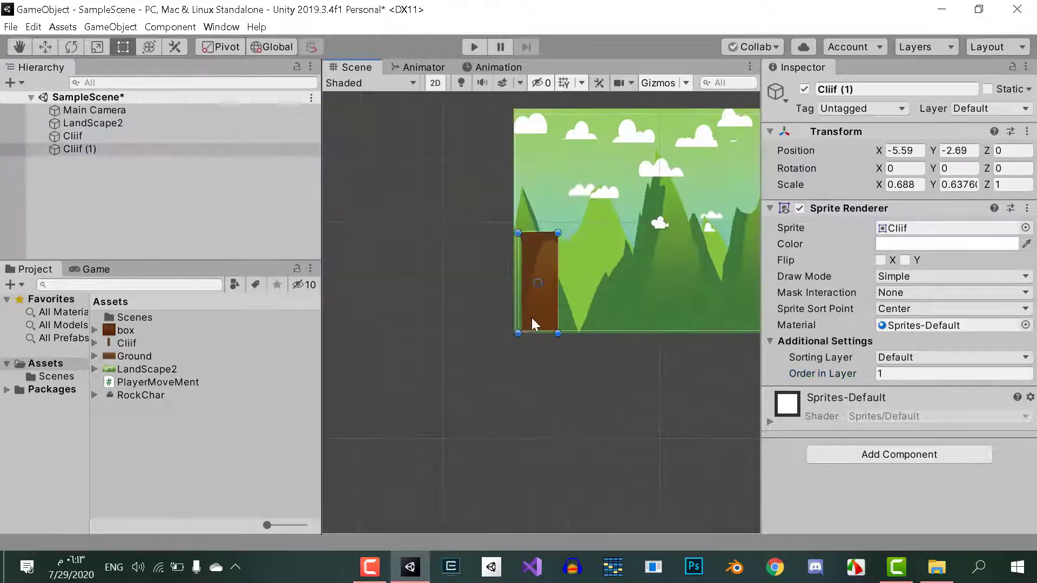
left_click_drag(531, 317, 523, 310)
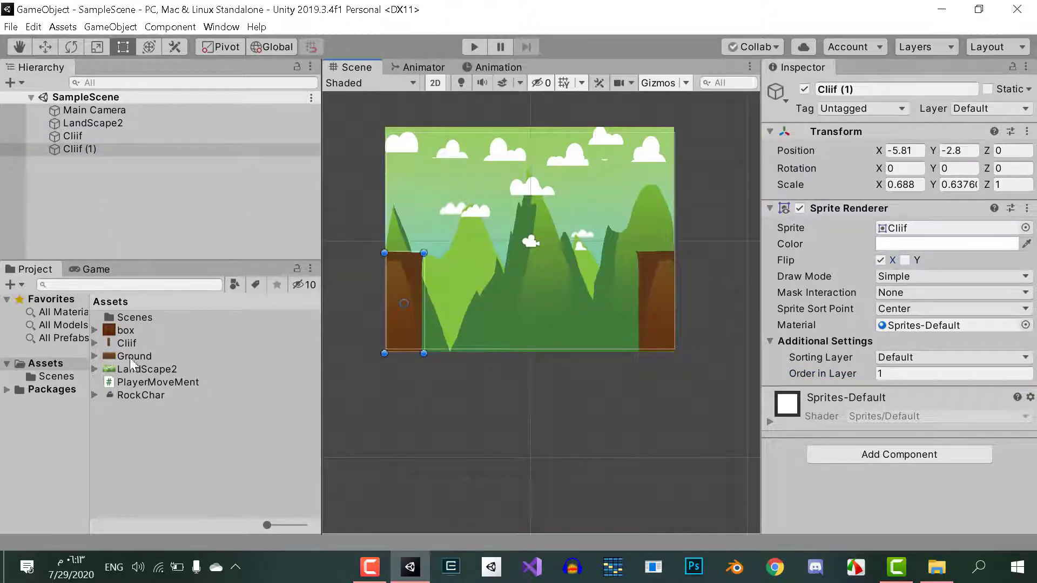
- Add Ground with Order in Layer 2 as a thin platform between the cliffs, then add RockChar
left_click_drag(130, 358, 542, 355)
left_click(918, 373)
type("2")
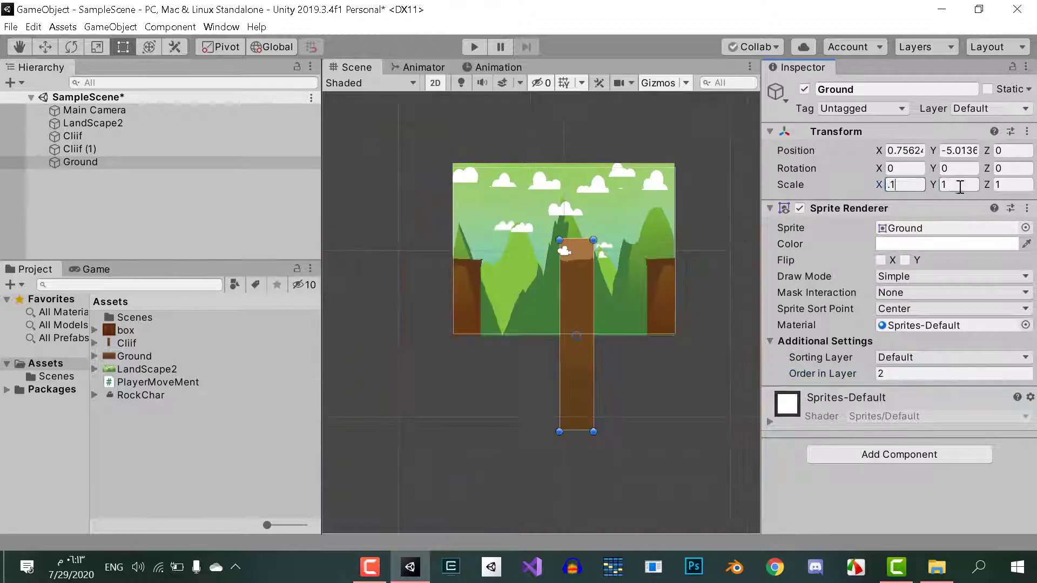
mouse_move(746, 431)
left_mouse_down("alt")
mouse_move(594, 346)
mouse_move(550, 259)
mouse_move(491, 267)
left_mouse_up("alt")
scroll(523, 265, "up", 2)
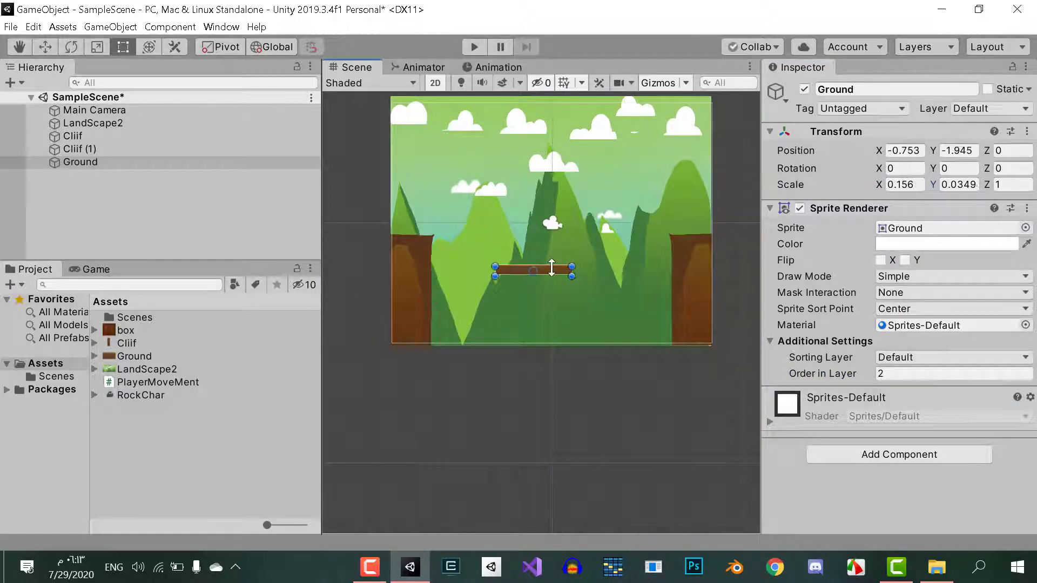
scroll(550, 251, "up", 2)
left_click_drag(549, 250, 560, 228)
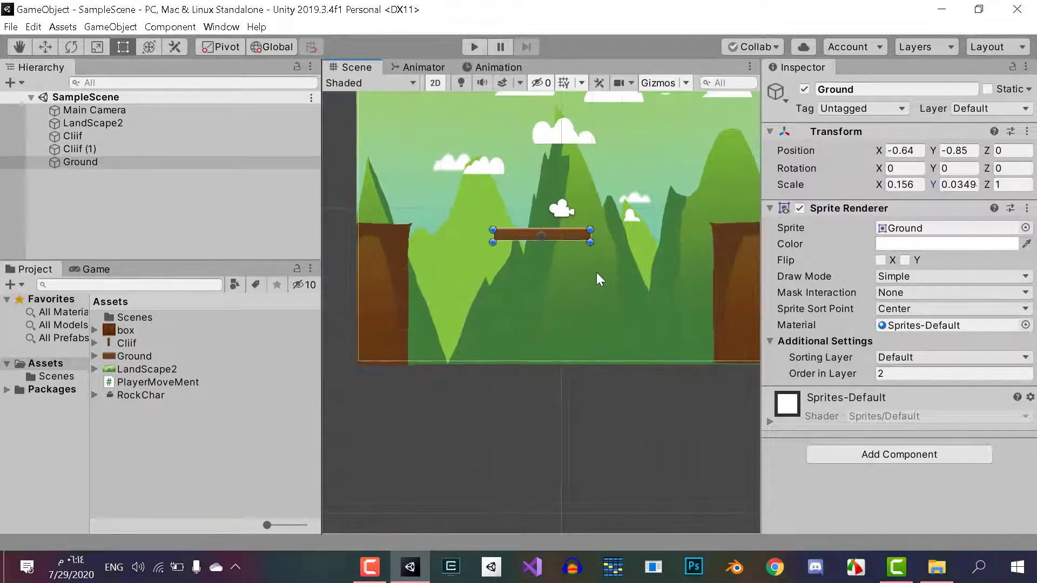
left_click_drag(162, 395, 430, 299)
- Give the Player Order in Layer 2 and scale 0.2, and set it on the left cliff
left_click(953, 373)
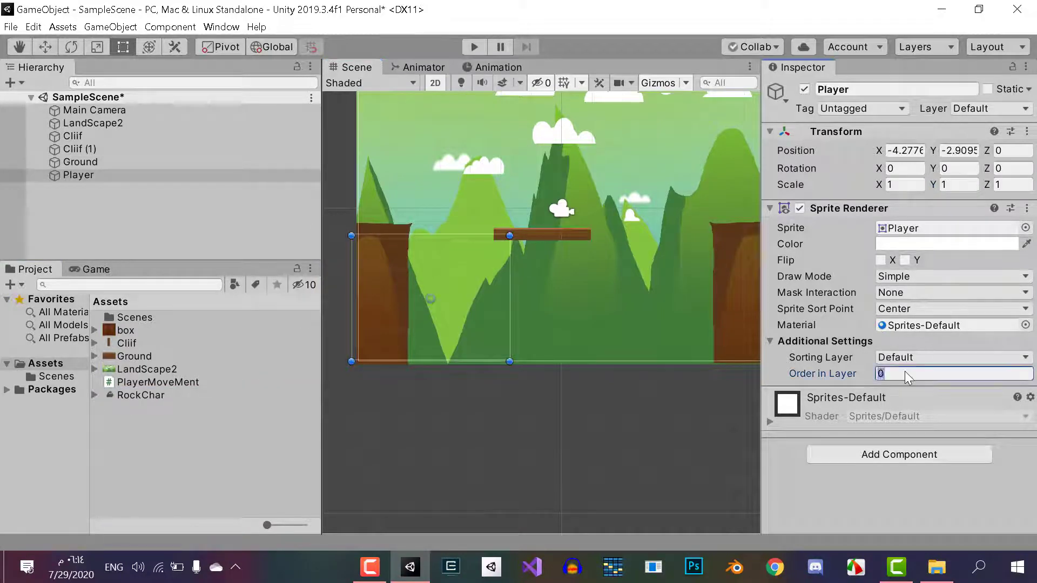
type("2")
left_click(905, 184)
type("0.2")
key("Tab")
type(".2")
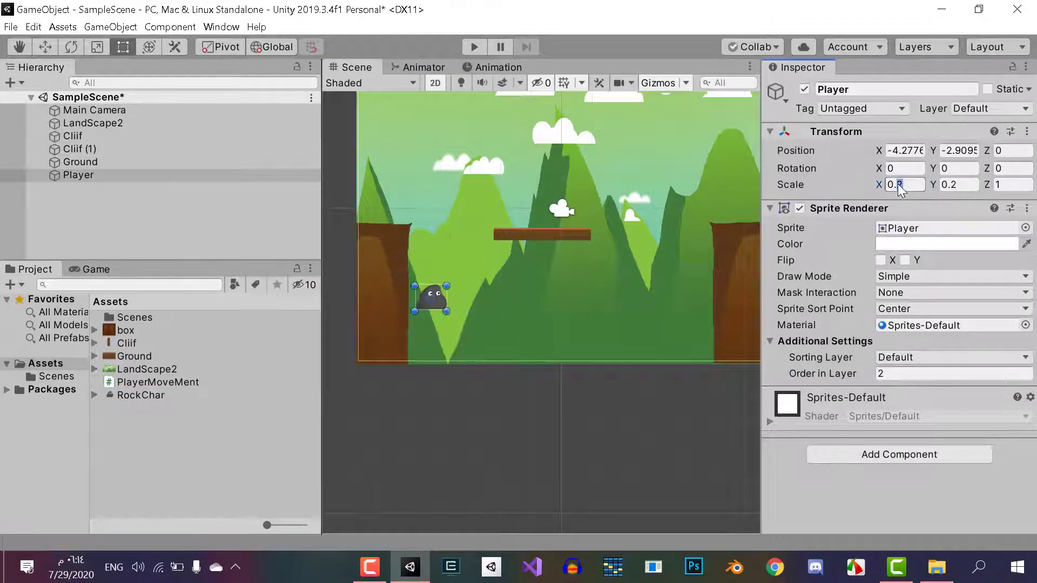
left_click_drag(434, 300, 397, 226)
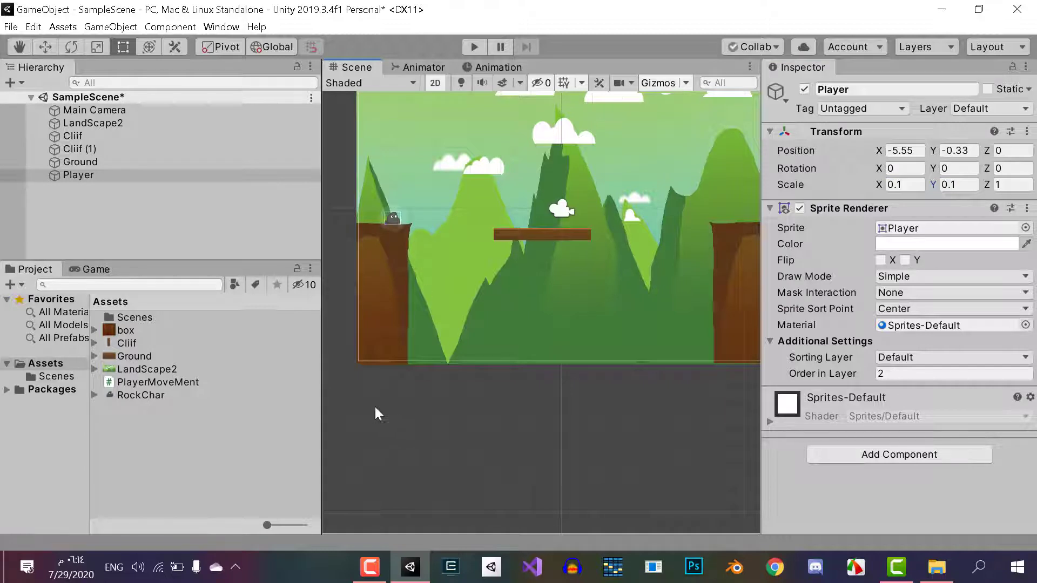
- Add the box sprite with Order in Layer 2 and scale 0.3, placed above the platform
left_click_drag(126, 330, 70, 216)
left_click(895, 374)
type("2")
left_click(905, 184)
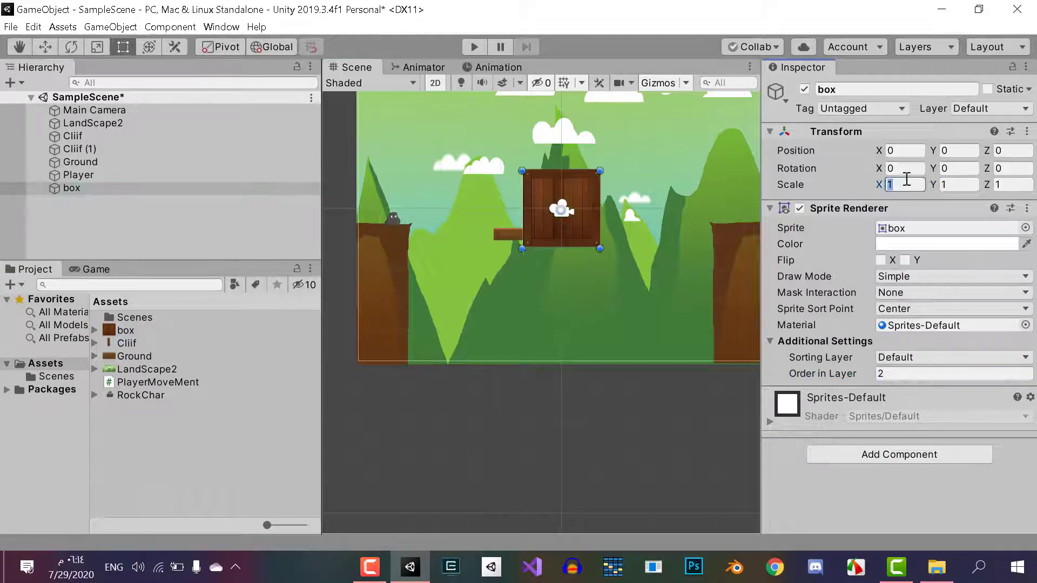
type("0.3")
key("Tab")
type("0.3")
left_click_drag(561, 210, 548, 179)
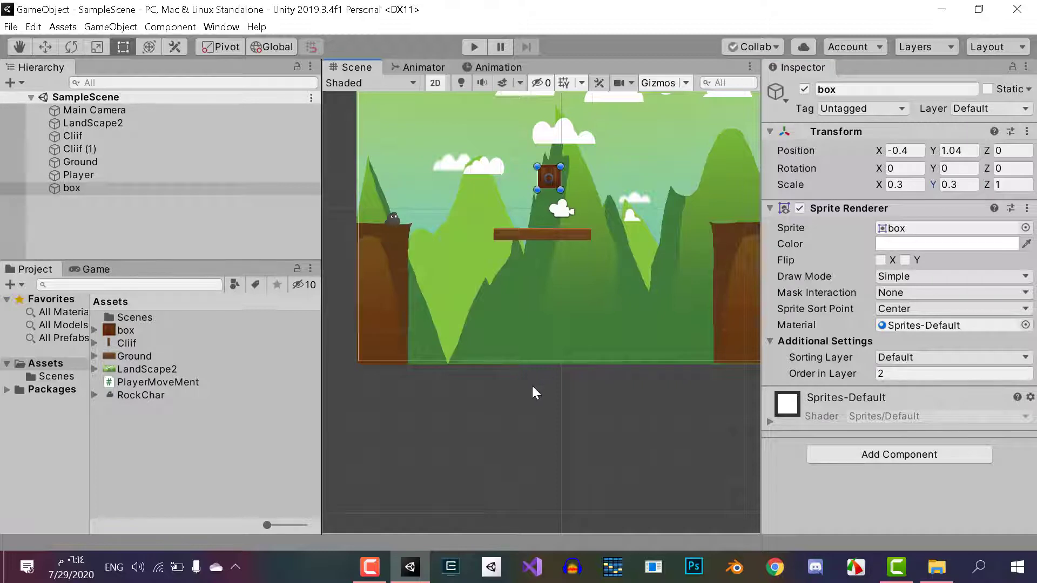
scroll(533, 385, "down", 3)
scroll(527, 425, "up", 1)
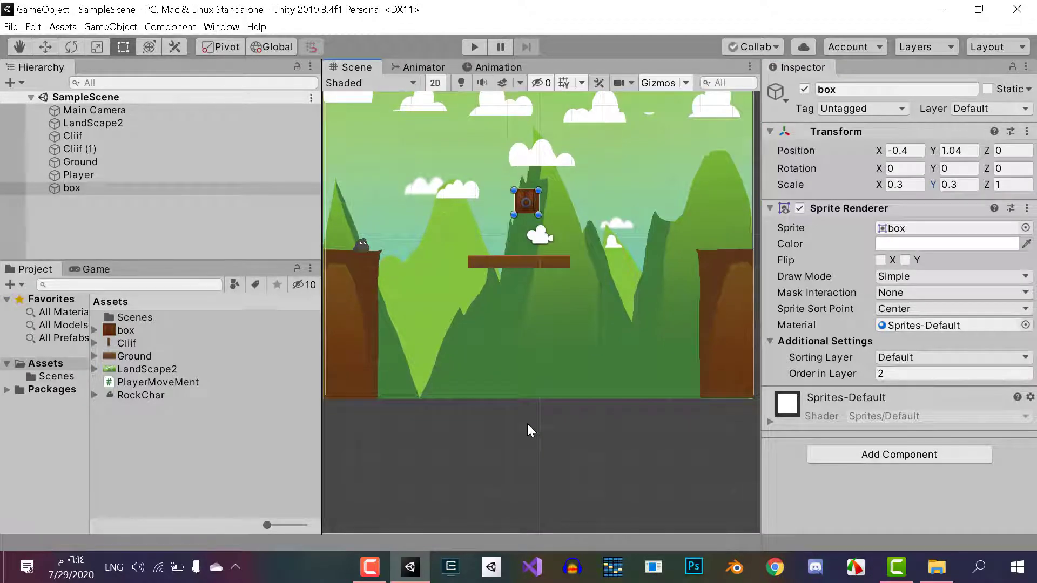
scroll(527, 424, "down", 1)
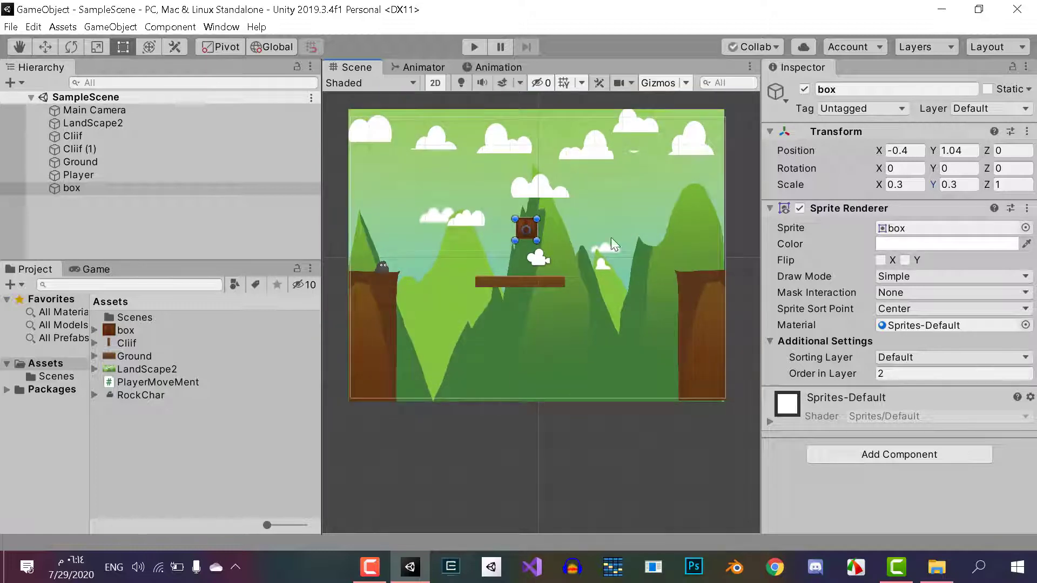
- Trim the LandScape2 backdrop's right and top edges slightly
left_click(683, 215)
left_click_drag(724, 206, 726, 206)
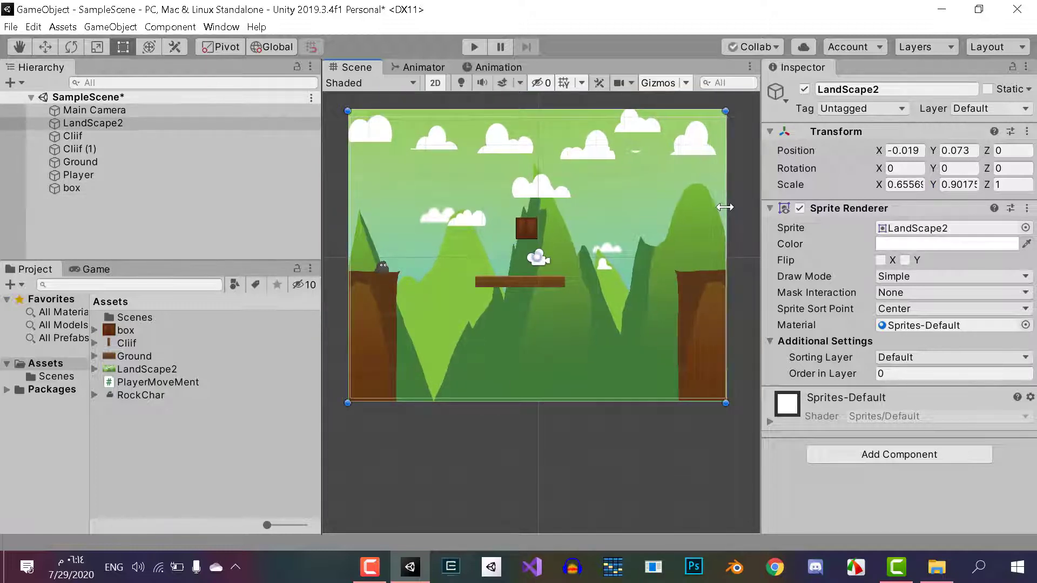
left_click_drag(645, 111, 643, 118)
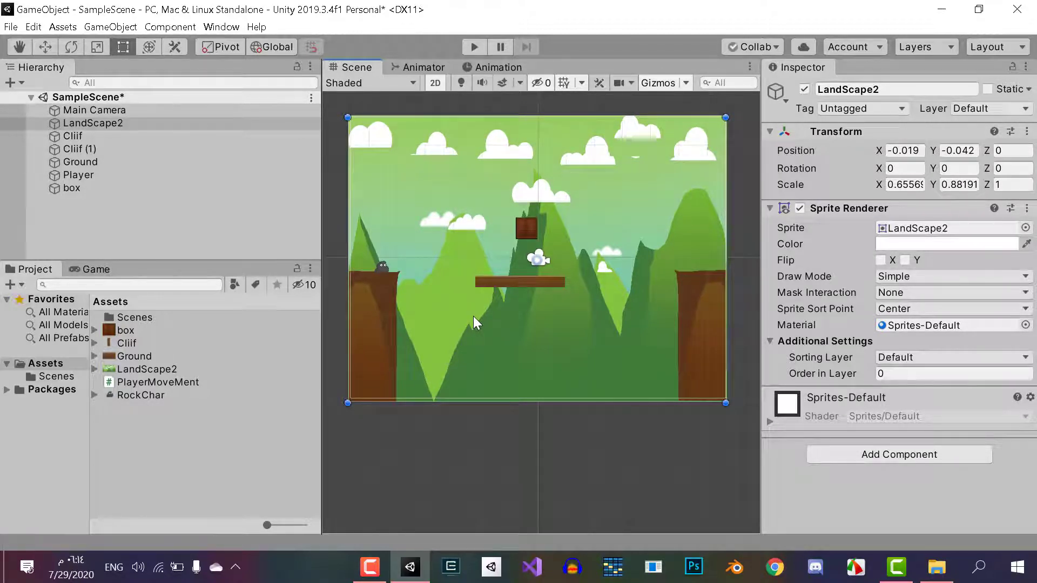
- Add a Box Collider 2D to both Cliif cliffs and the Ground platform together
left_click(381, 313)
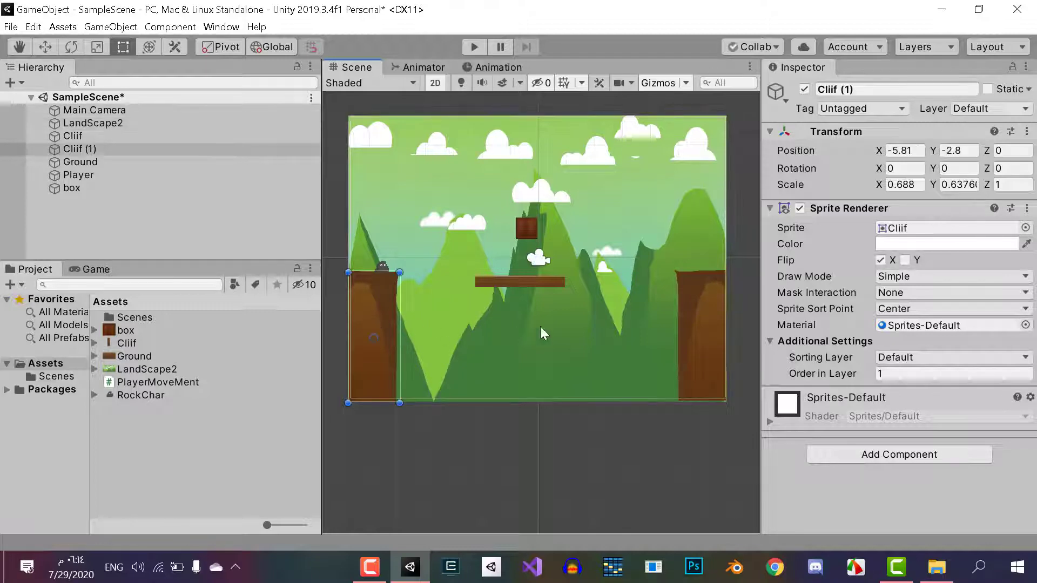
left_click(692, 344, "shift")
left_click(530, 280, "shift")
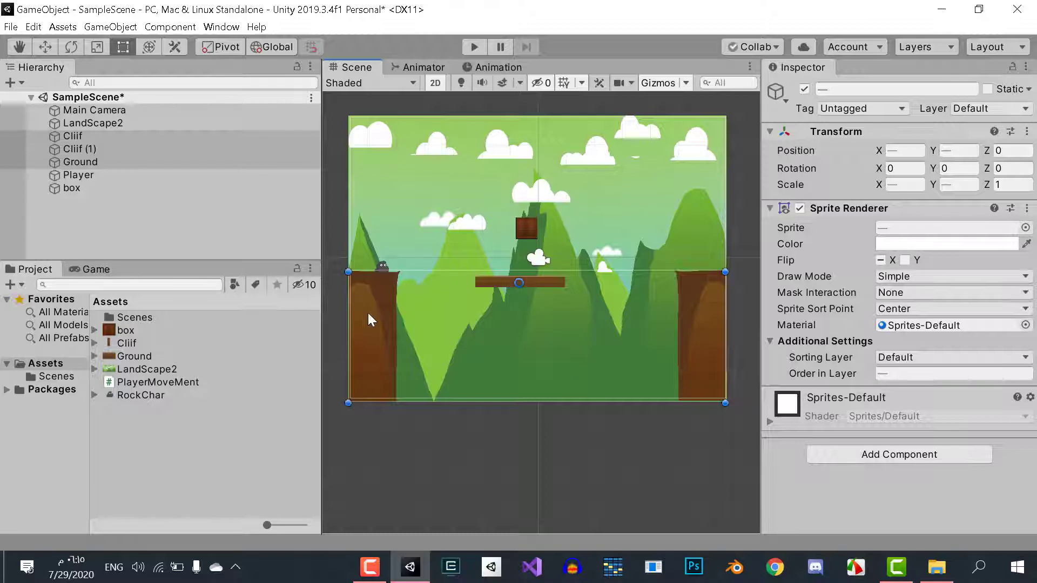
left_click(905, 459)
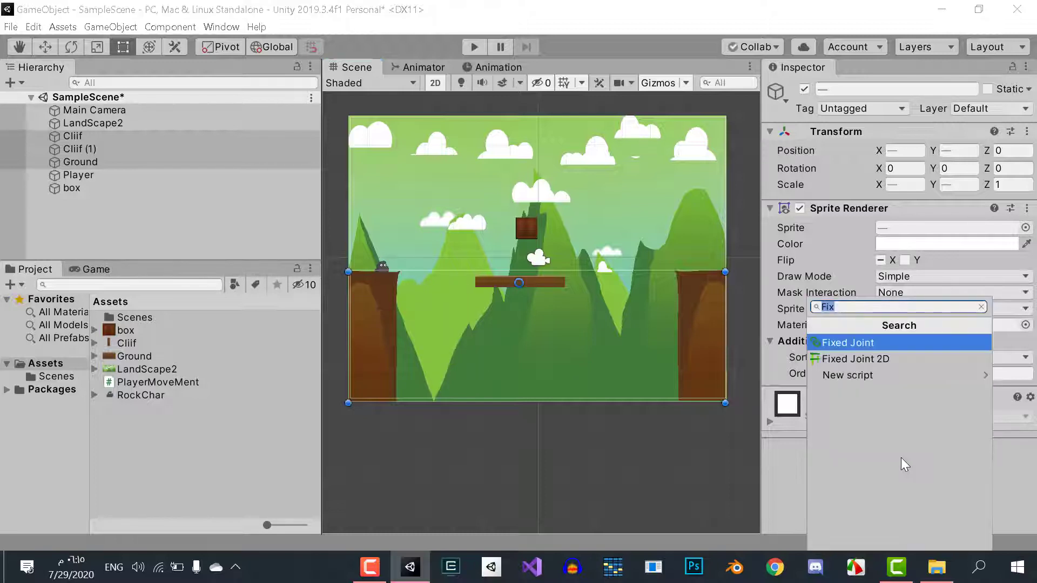
type("Box")
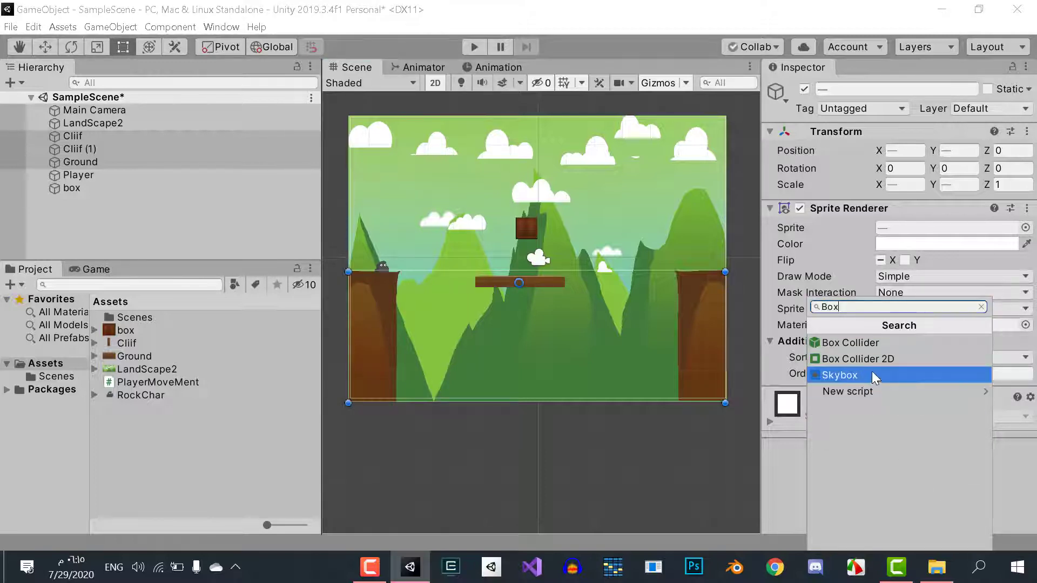
left_click(870, 359)
scroll(759, 437, "down", 1)
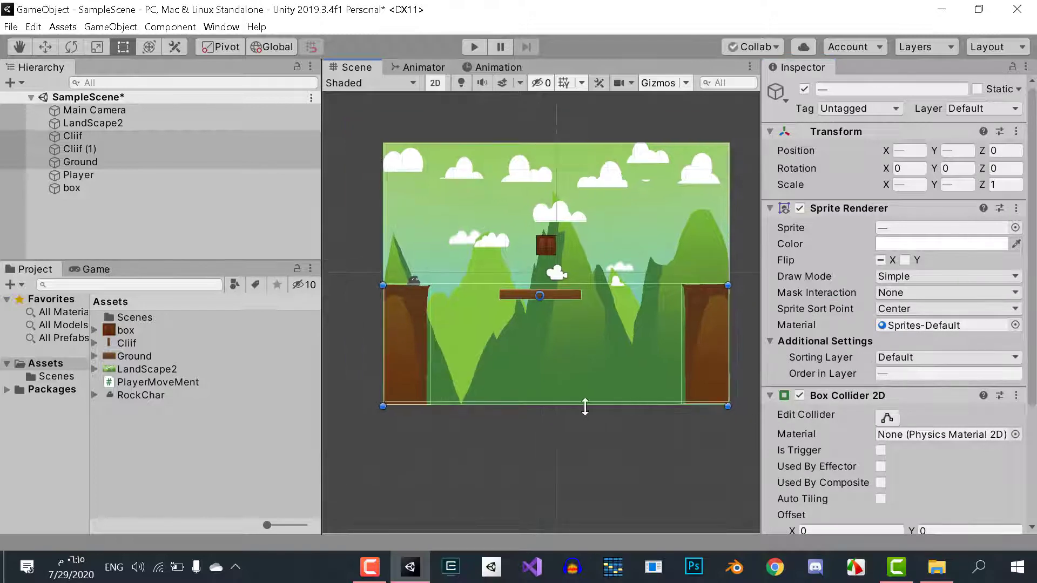
left_click(550, 431)
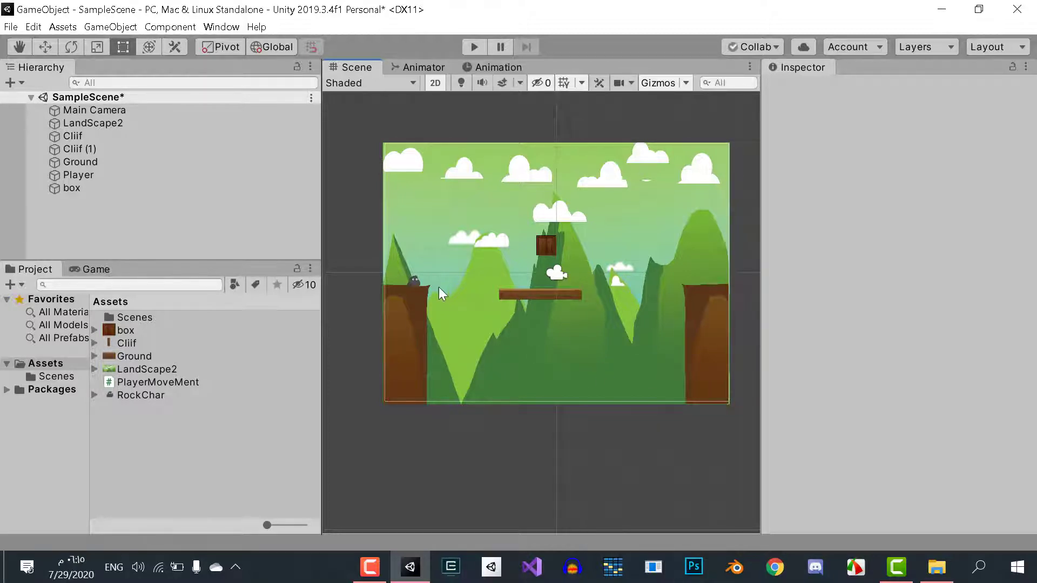
- Add a Rigidbody 2D to the Player
left_click(415, 285)
left_click(858, 452)
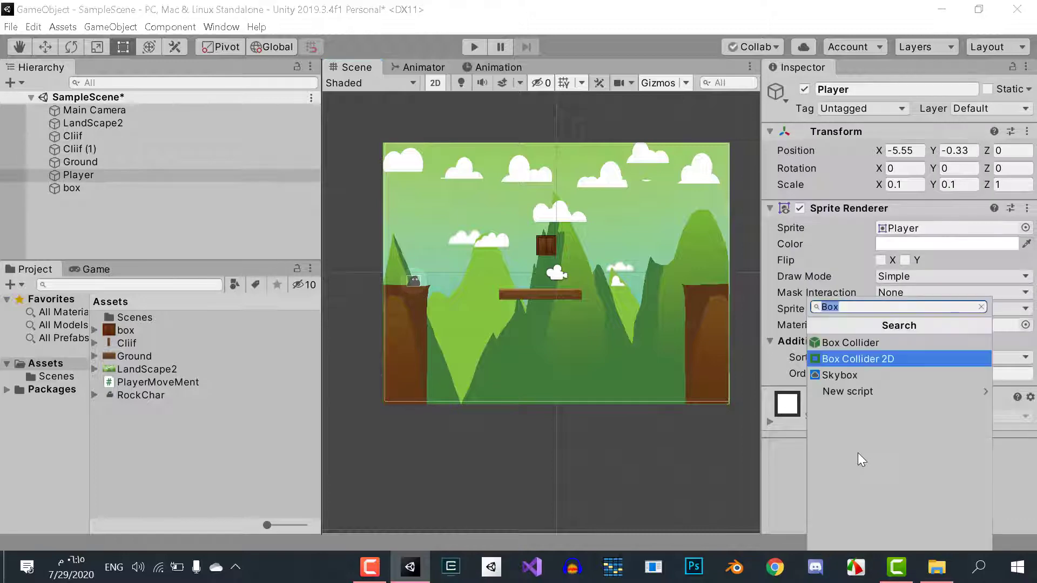
type("rig")
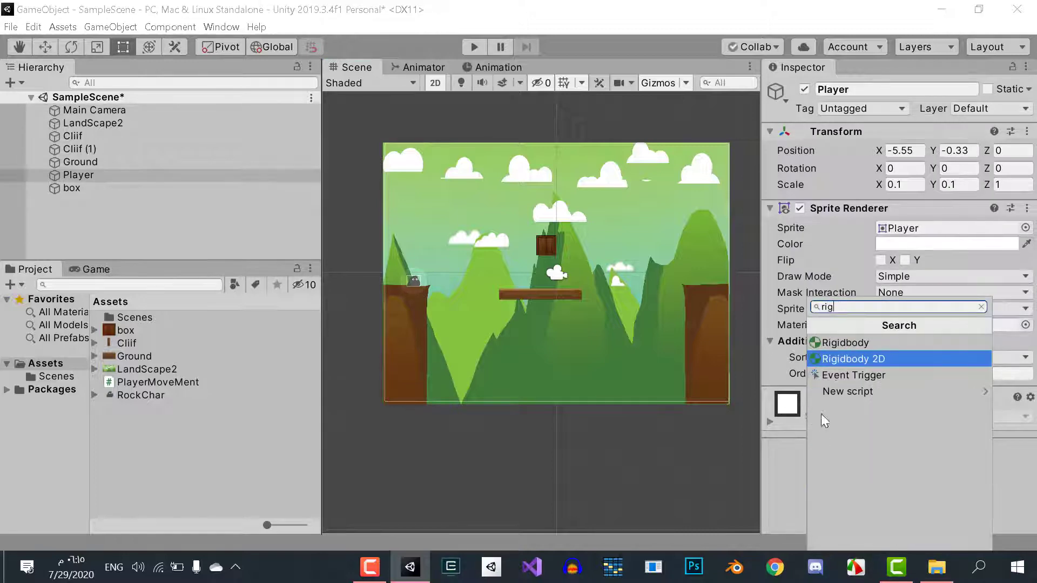
left_click(860, 361)
scroll(605, 394, "up", 2)
scroll(599, 406, "up", 2)
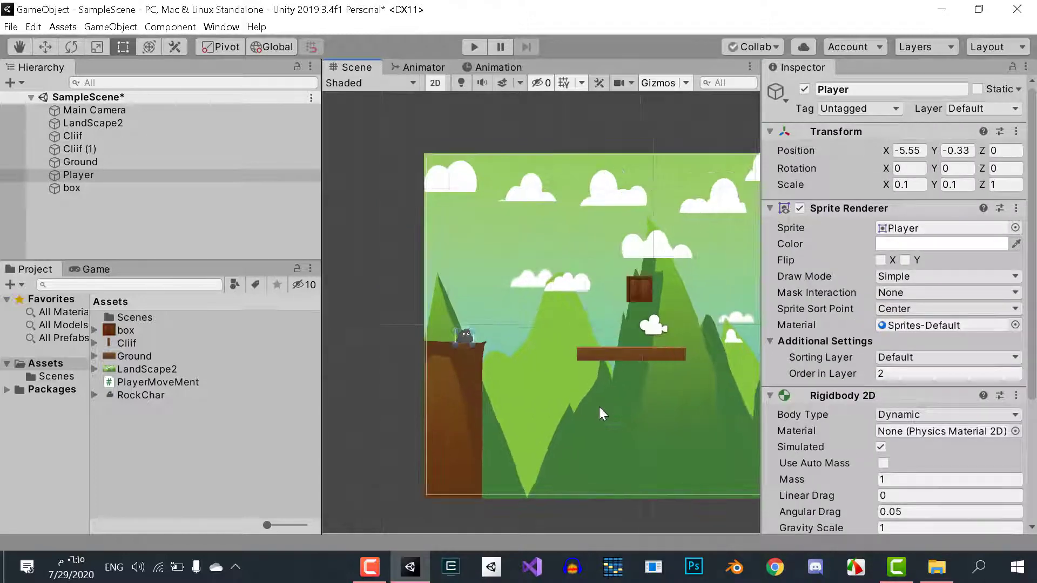
scroll(599, 407, "up", 2)
scroll(598, 407, "up", 1)
scroll(976, 384, "down", 3)
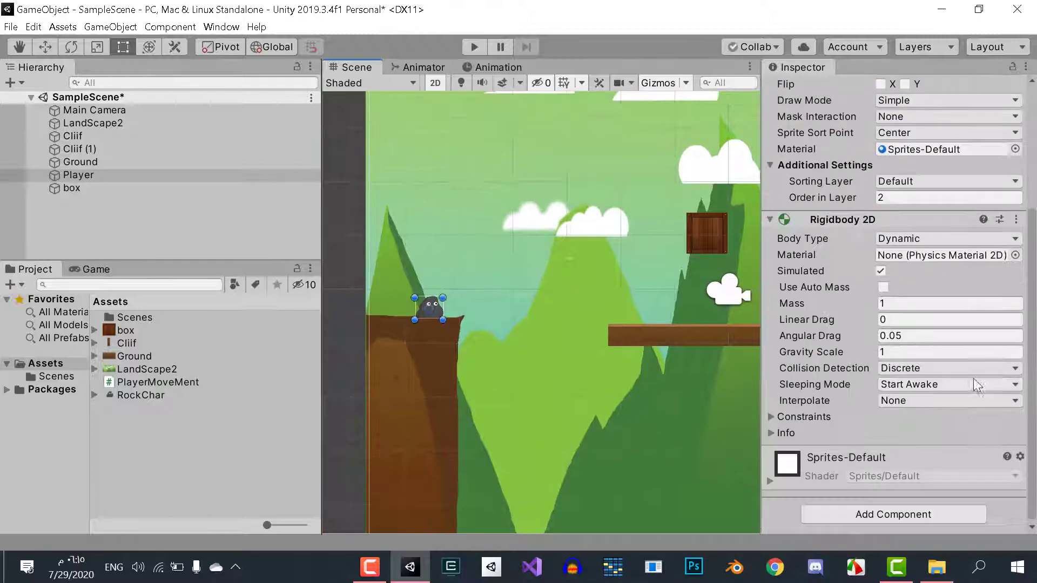
- Add a Box Collider 2D to the Player
left_click(888, 512)
type("bo")
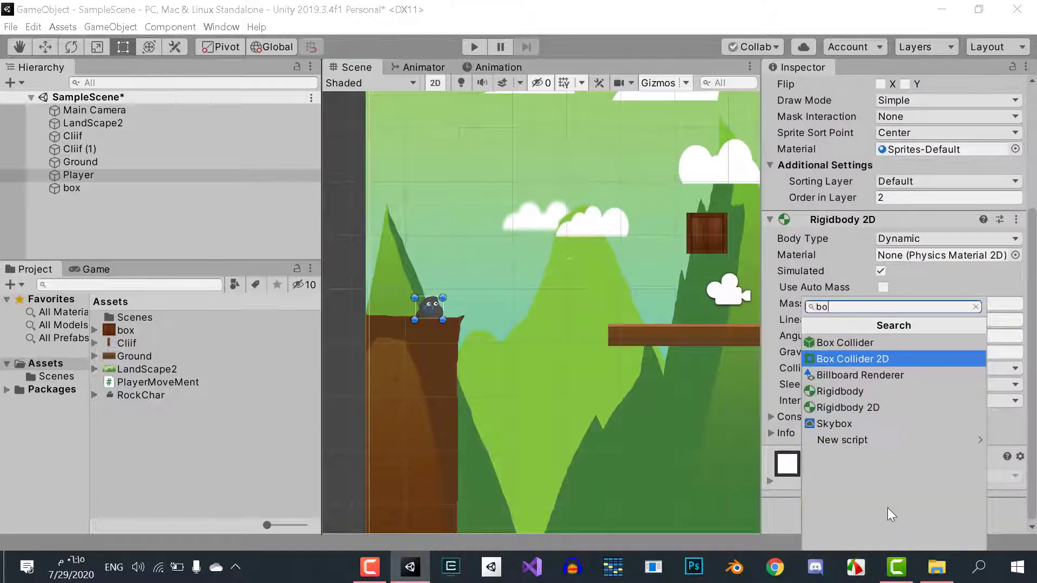
type("x")
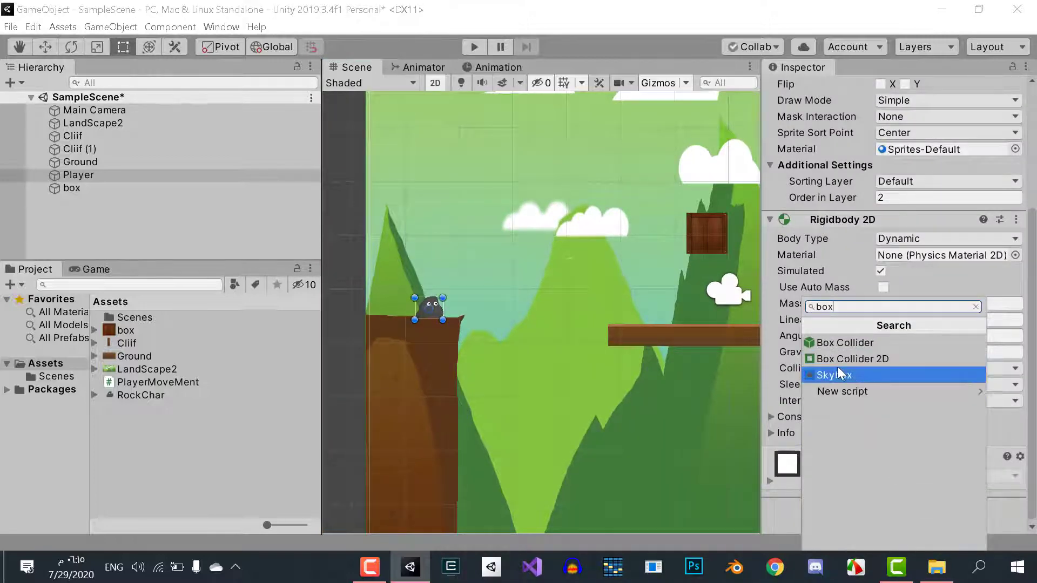
left_click(834, 359)
scroll(586, 387, "up", 1)
scroll(510, 359, "up", 1)
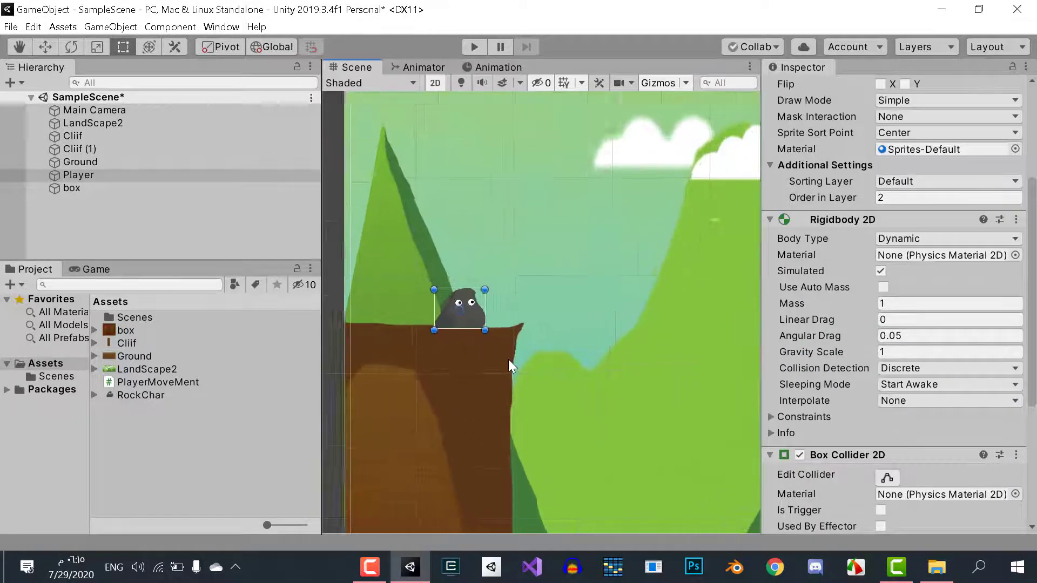
scroll(508, 358, "up", 1)
- Edit the Player's collider so its bottom edge sits at the rock's base
left_click(880, 475)
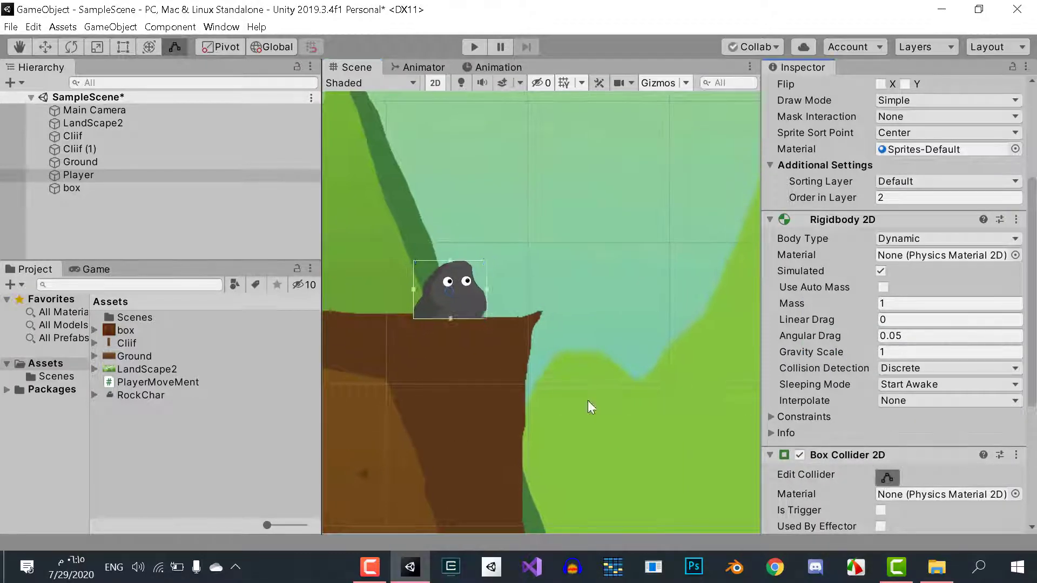
key("t")
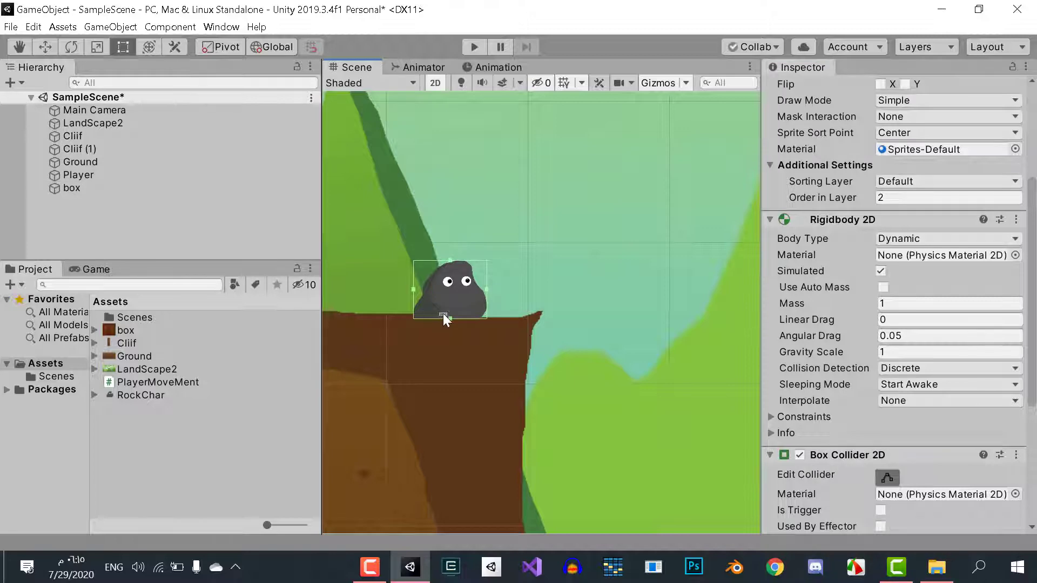
left_click(443, 313)
scroll(893, 397, "down", 4)
scroll(890, 387, "down", 2)
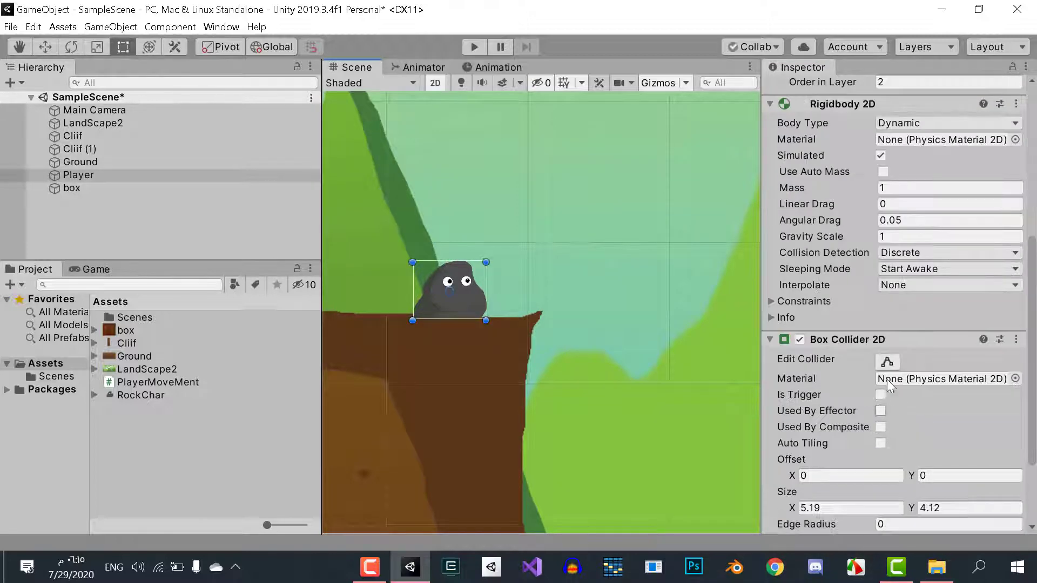
left_click(887, 361)
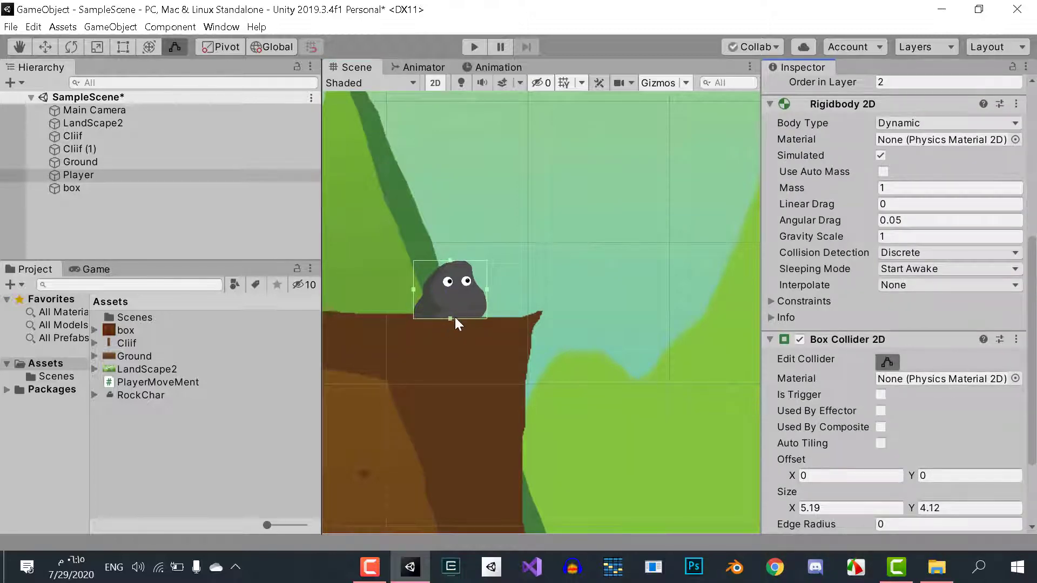
left_click_drag(450, 318, 443, 312)
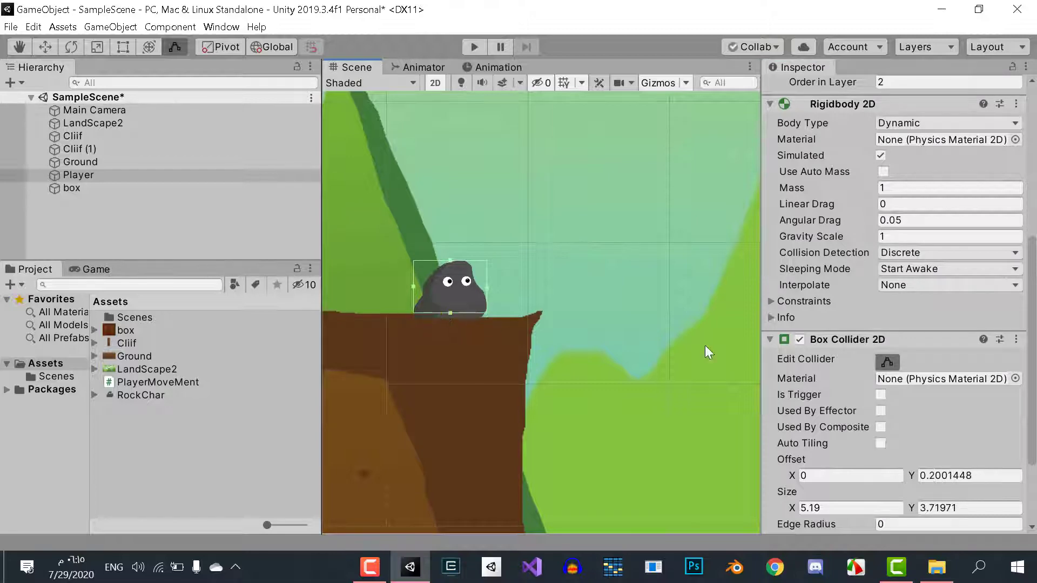
- Select the wooden box and add a Rigidbody 2D to it
scroll(705, 352, "down", 5)
scroll(846, 402, "down", 2)
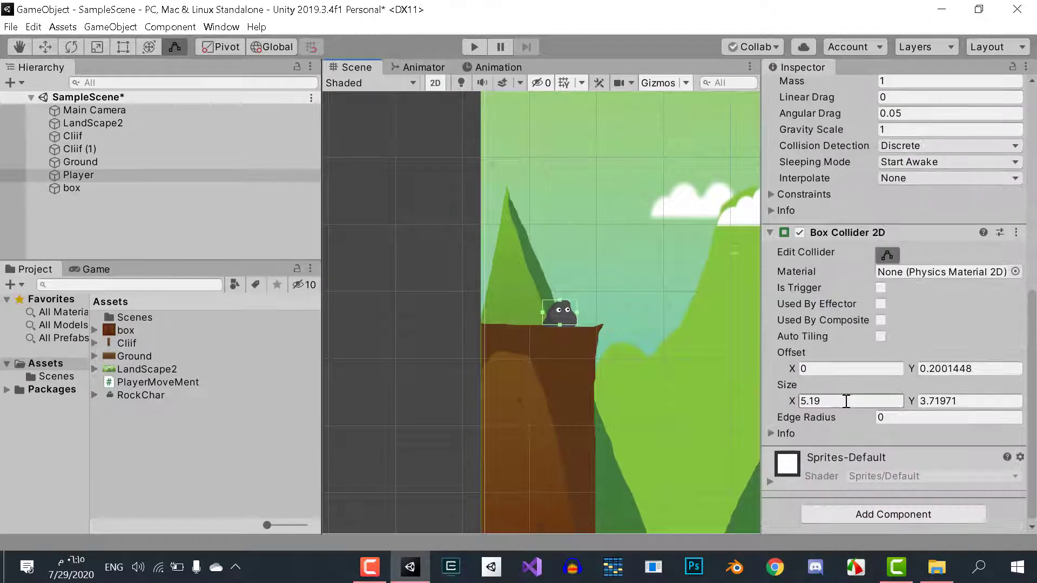
scroll(581, 384, "down", 3)
middle_click_drag(581, 384, 584, 389)
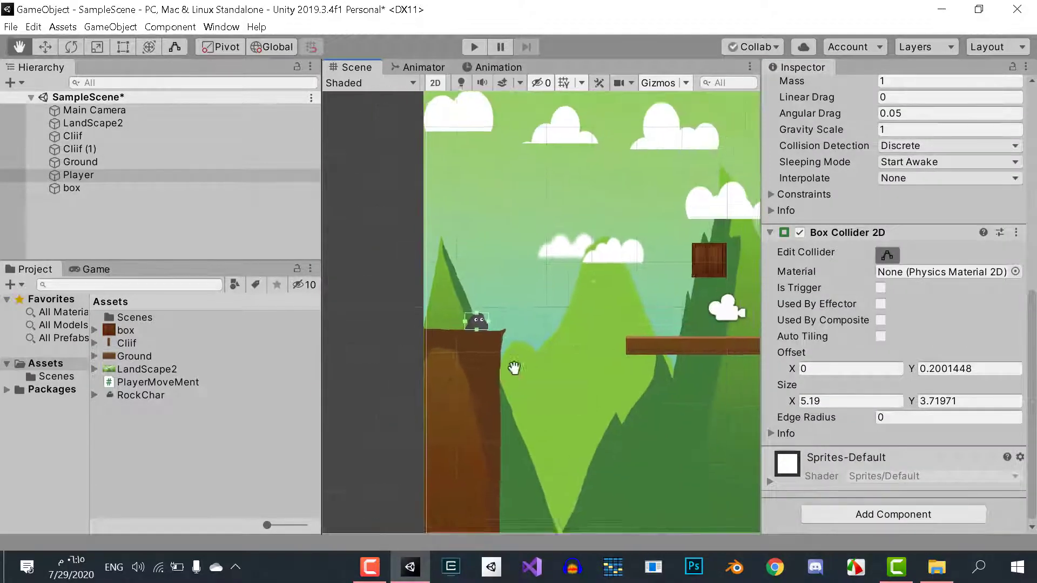
scroll(489, 370, "down", 4)
left_click(571, 495)
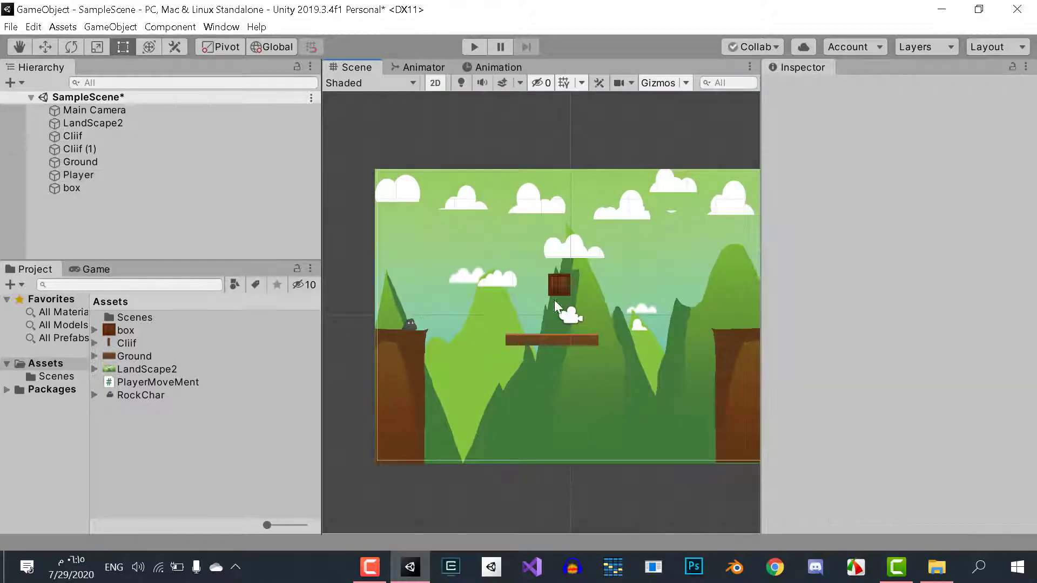
left_click(554, 300)
left_click(564, 289)
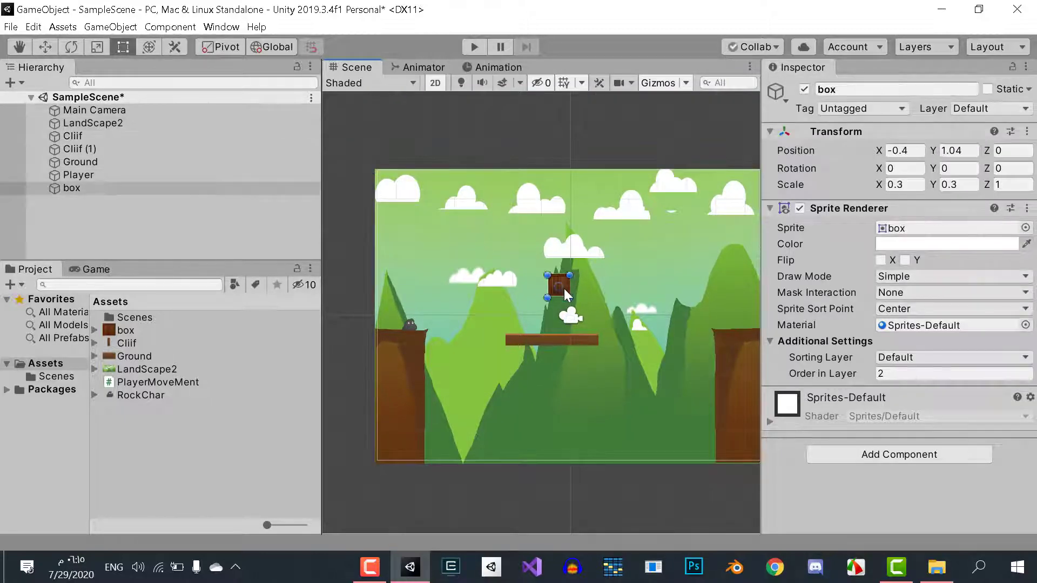
left_click(826, 456)
type("rig")
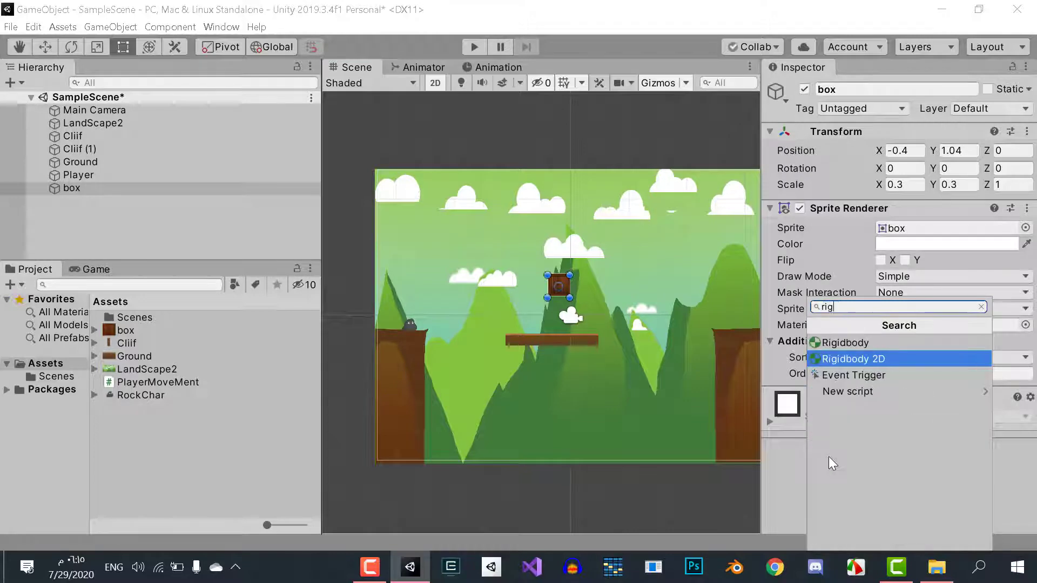
left_click(889, 359)
- Add a Box Collider 2D to the wooden box and attach the PlayerMoveMent script to Player
scroll(908, 422, "down", 5)
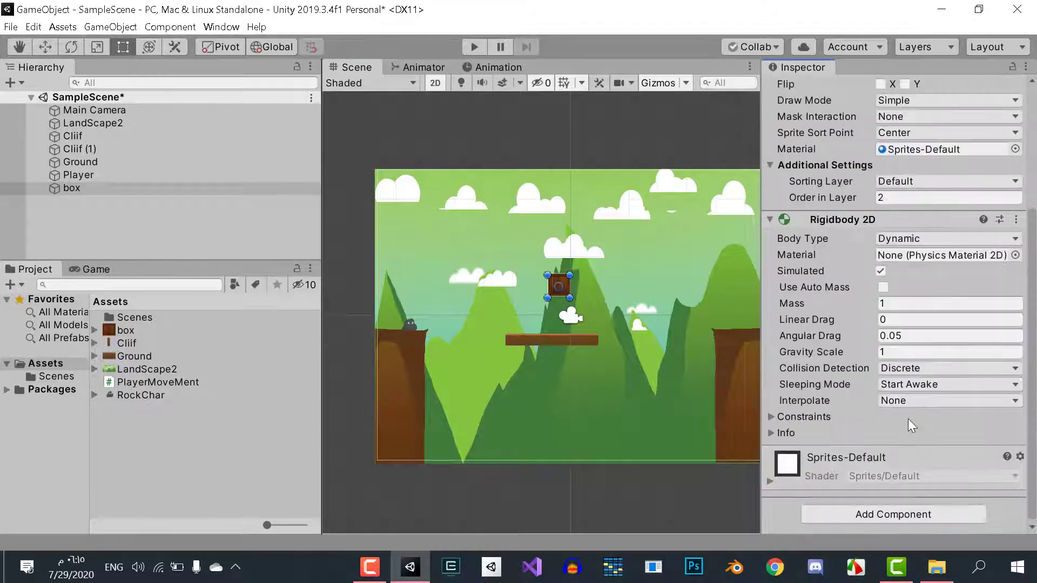
left_click(888, 514)
type("box")
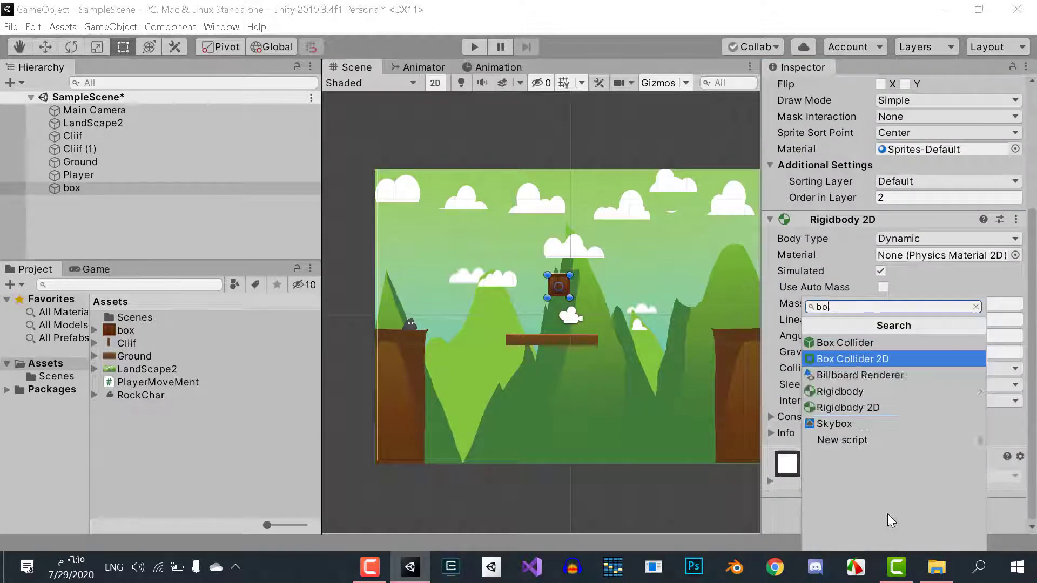
left_click(876, 360)
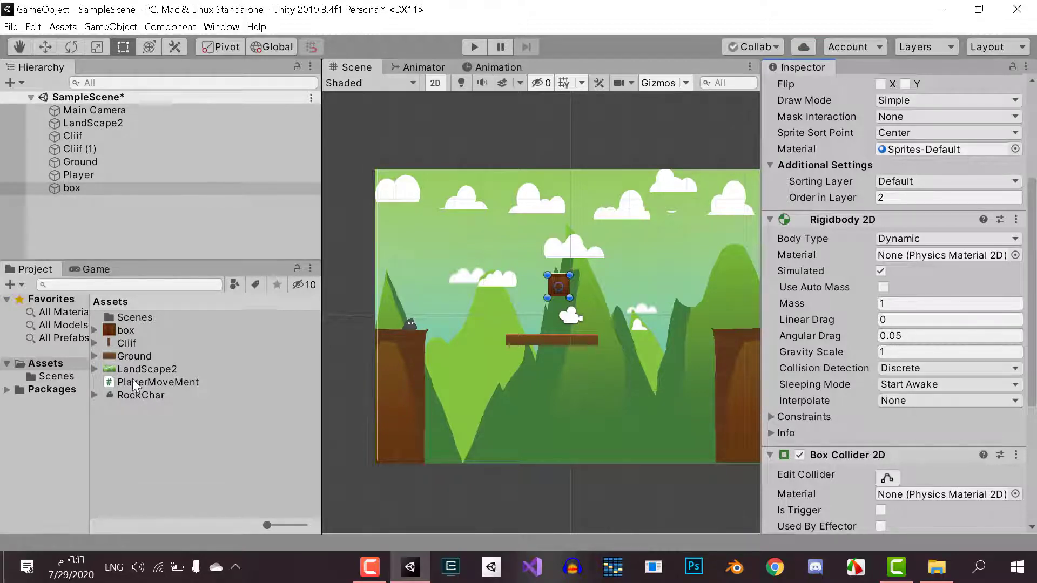
mouse_move(141, 381)
left_mouse_down()
mouse_move(372, 342)
mouse_move(210, 219)
mouse_move(73, 177)
left_mouse_up()
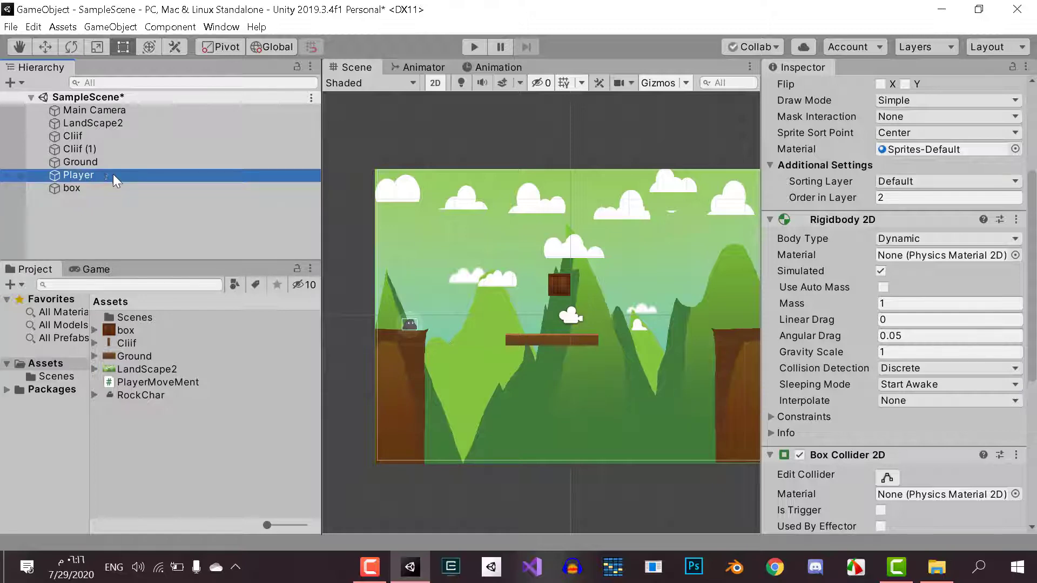
- Set PlayerMoveMent Move Speed 5 and Jump Speed 7, save the scene, and enter Play mode
scroll(959, 337, "down", 5)
scroll(959, 337, "down", 5)
scroll(959, 337, "down", 1)
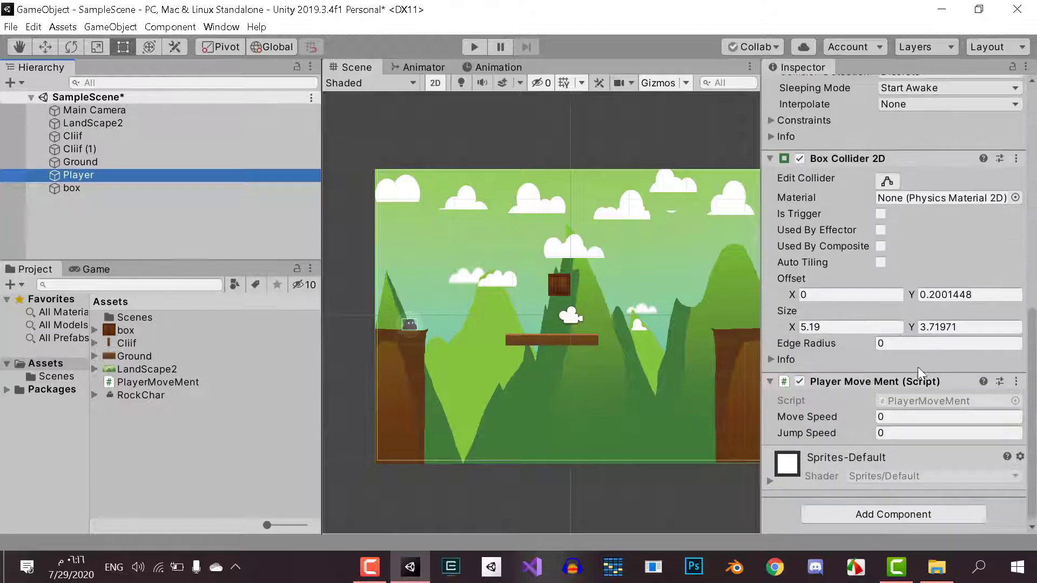
left_click(898, 418)
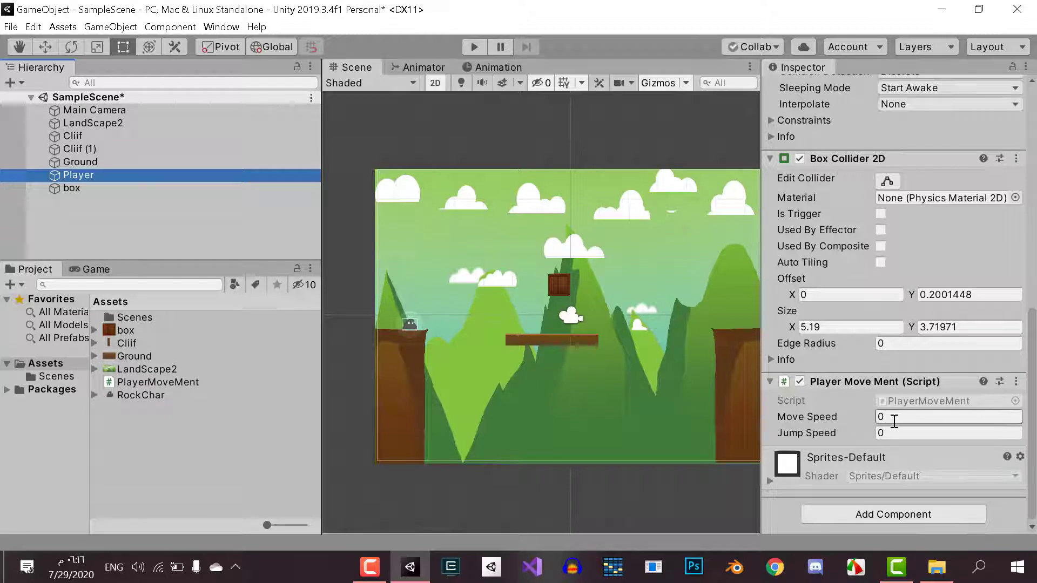
type("5")
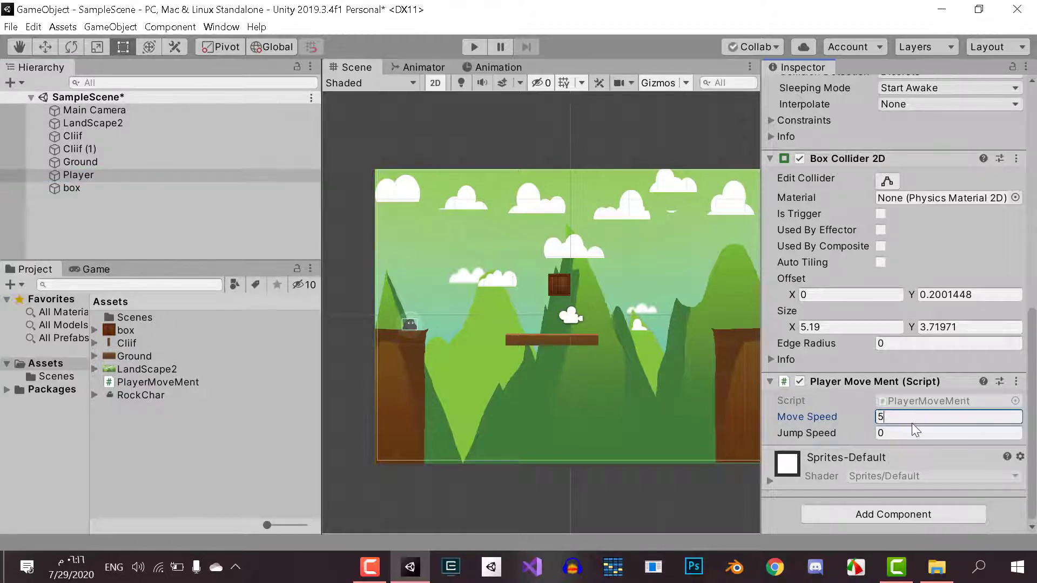
left_click(906, 432)
type("7")
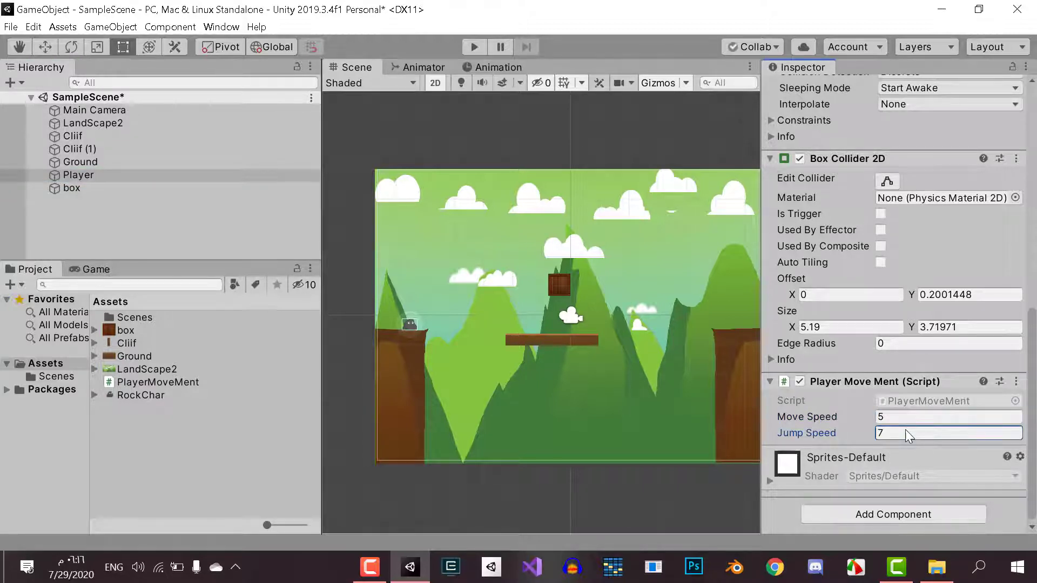
key("ctrl+s")
left_click(468, 46)
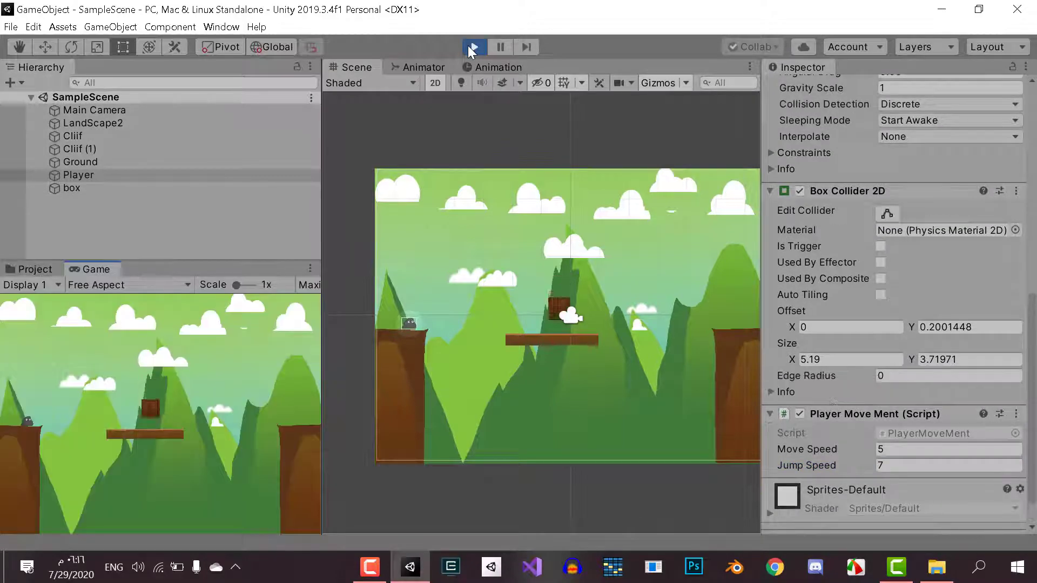
- Walk the player left and right with the arrow keys and jump twice with Space
key("Left")
key("space")
key("Right")
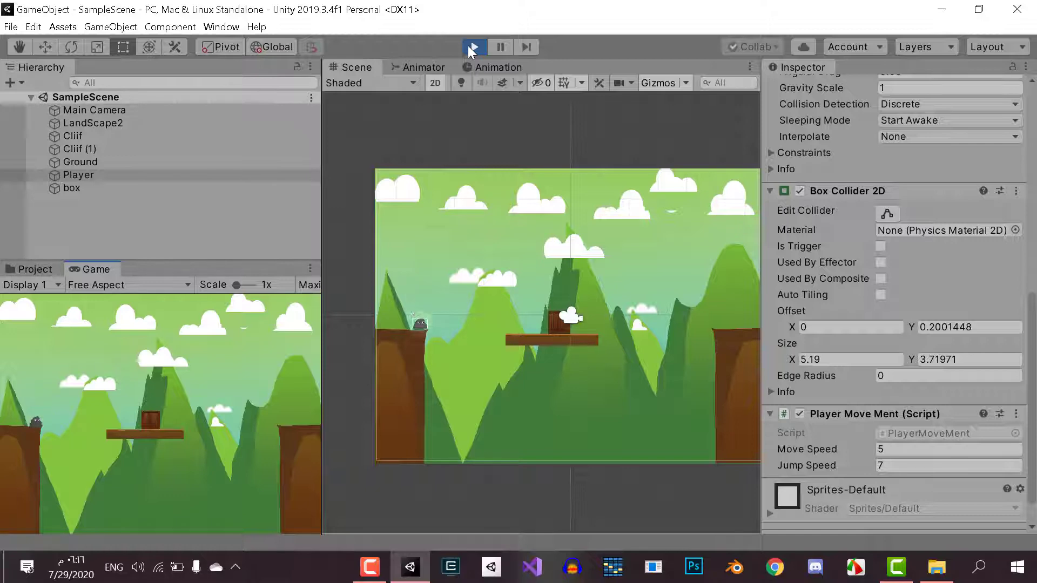
key("Left")
key("space")
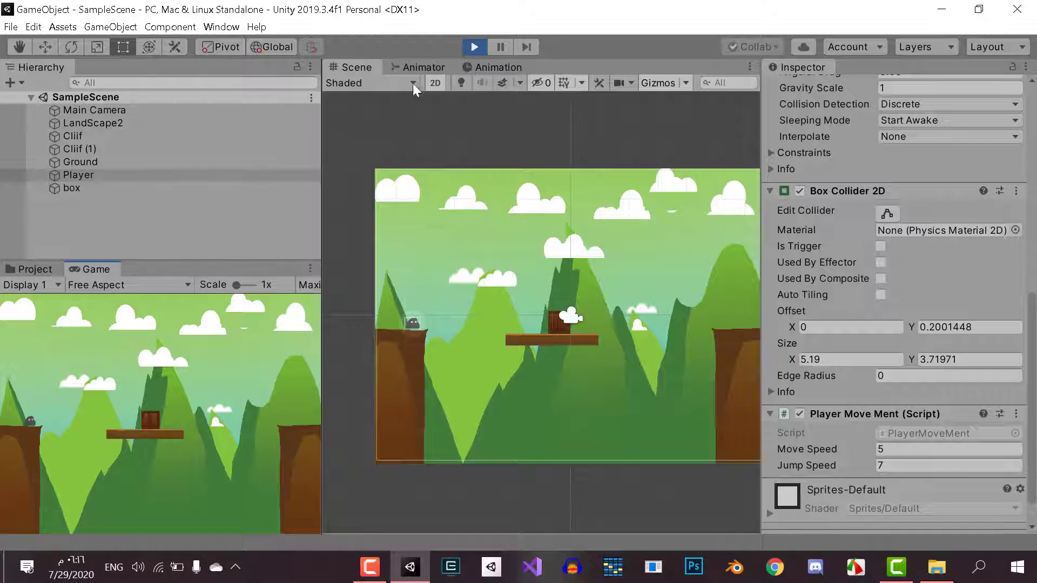
- Exit play mode and select the wooden box in the Hierarchy
left_click(475, 47)
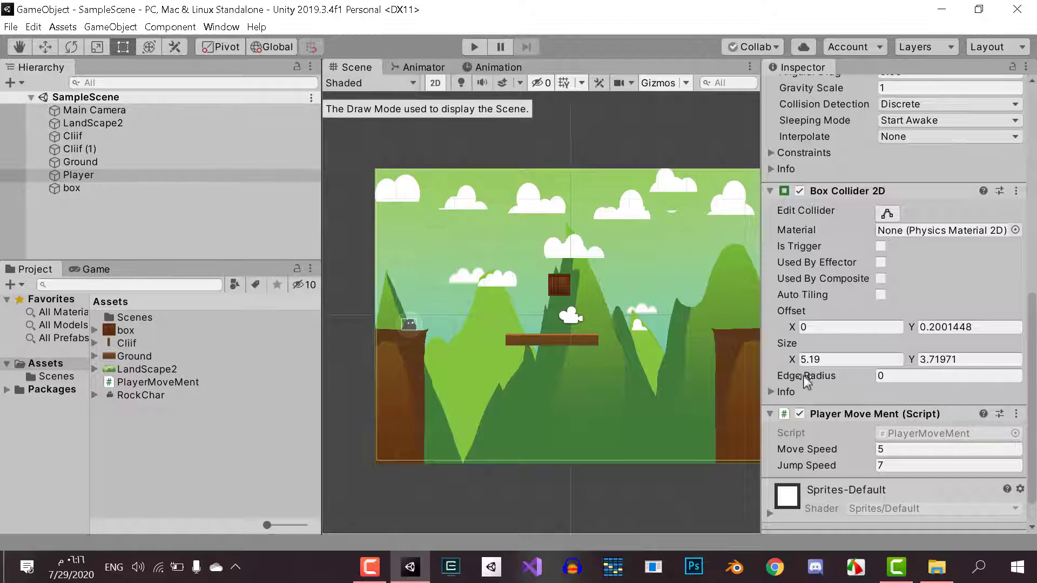
scroll(800, 375, "down", 1)
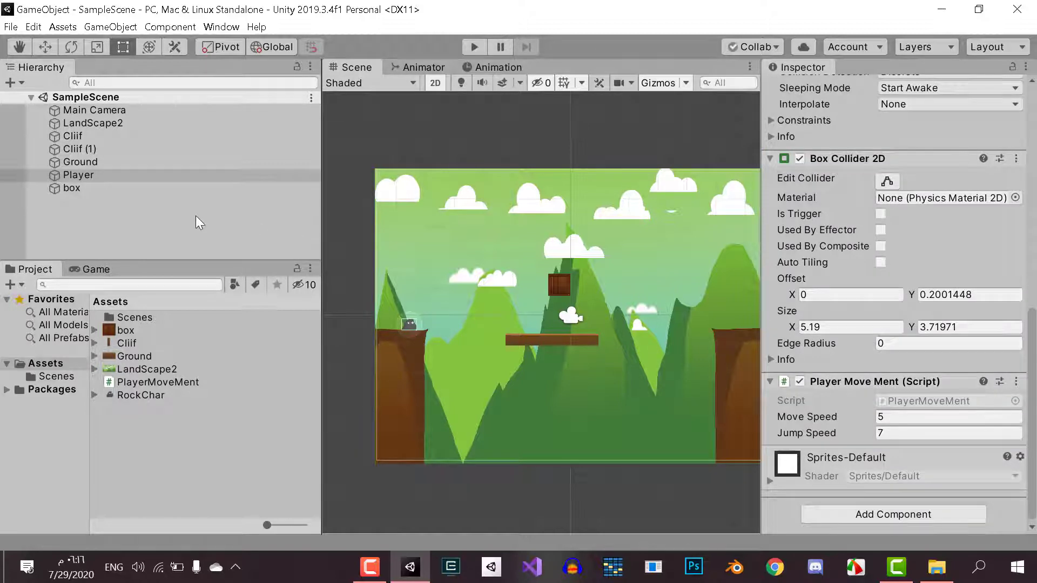
left_click(78, 190)
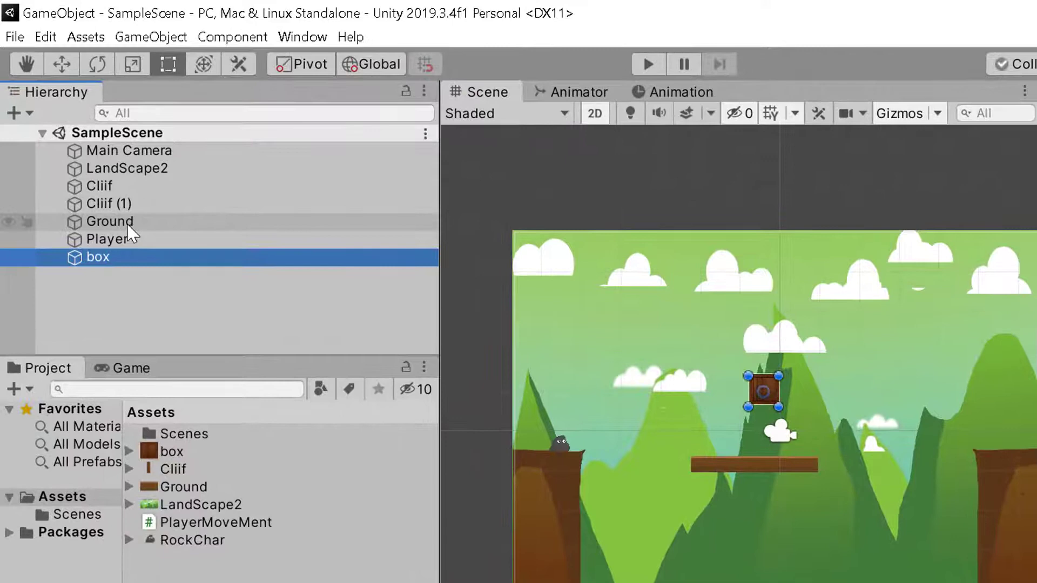
- Select the Ground platform and add a Fixed Joint 2D via a 'fix' component search
left_click(127, 225)
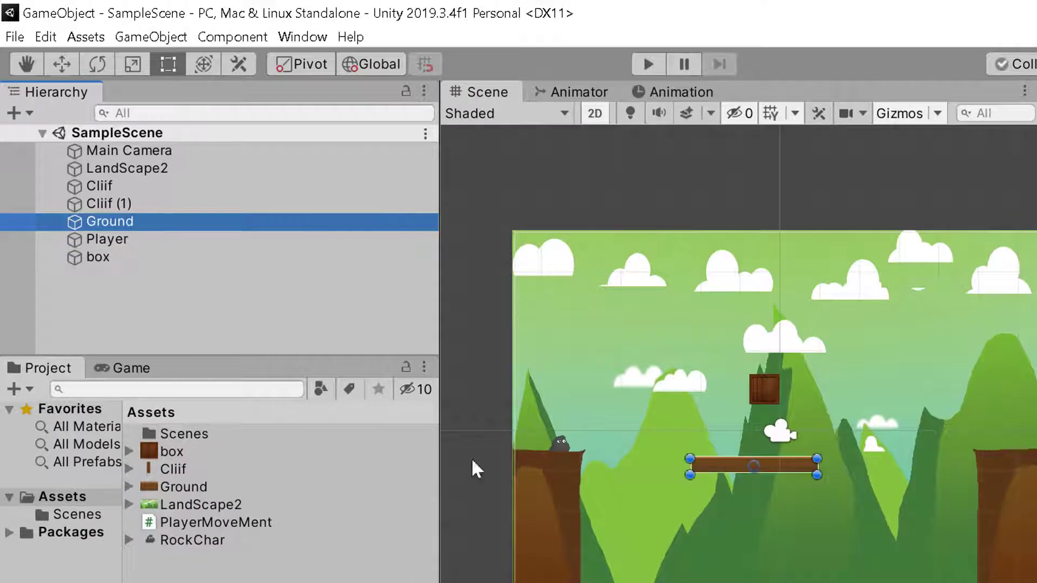
middle_click_drag(759, 466, 748, 502)
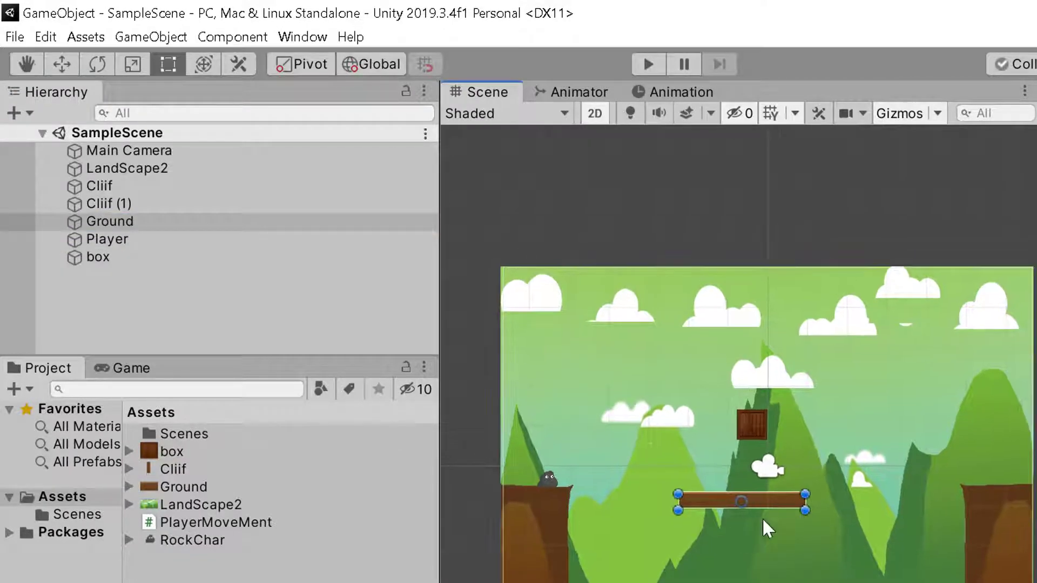
scroll(736, 529, "up", 2)
scroll(736, 529, "up", 3)
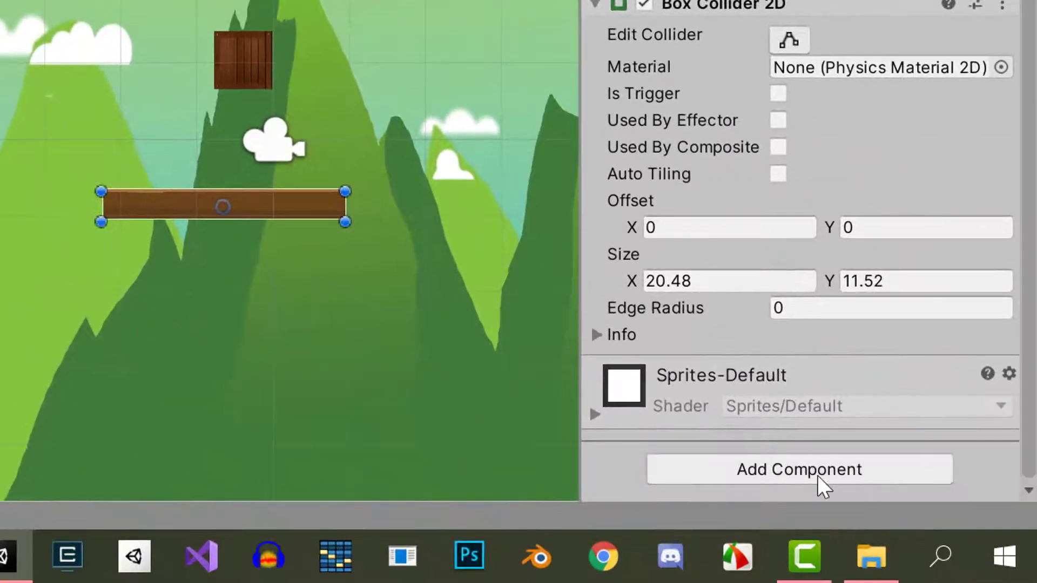
left_click(803, 471)
type("fi")
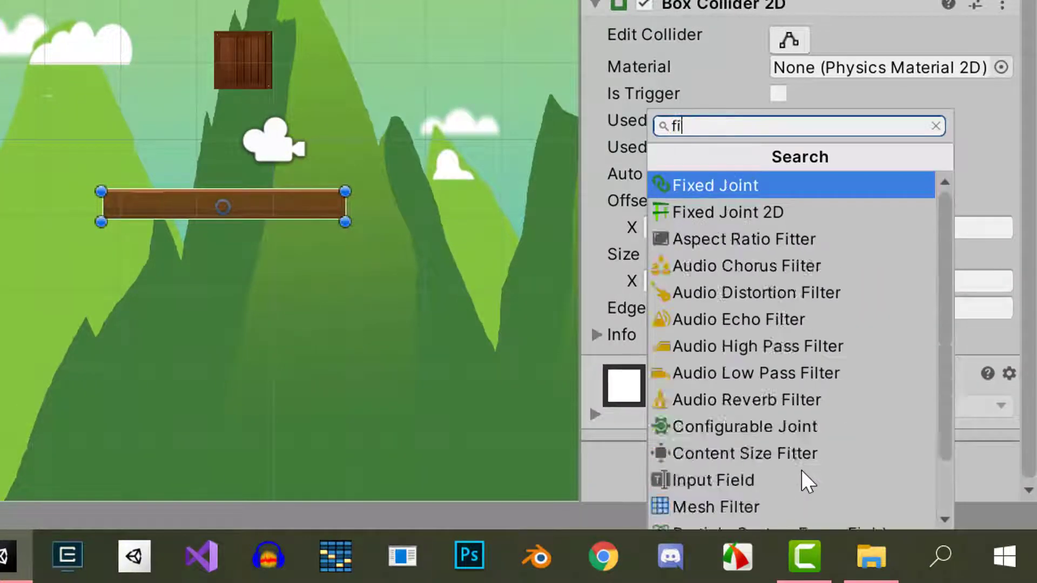
type("x")
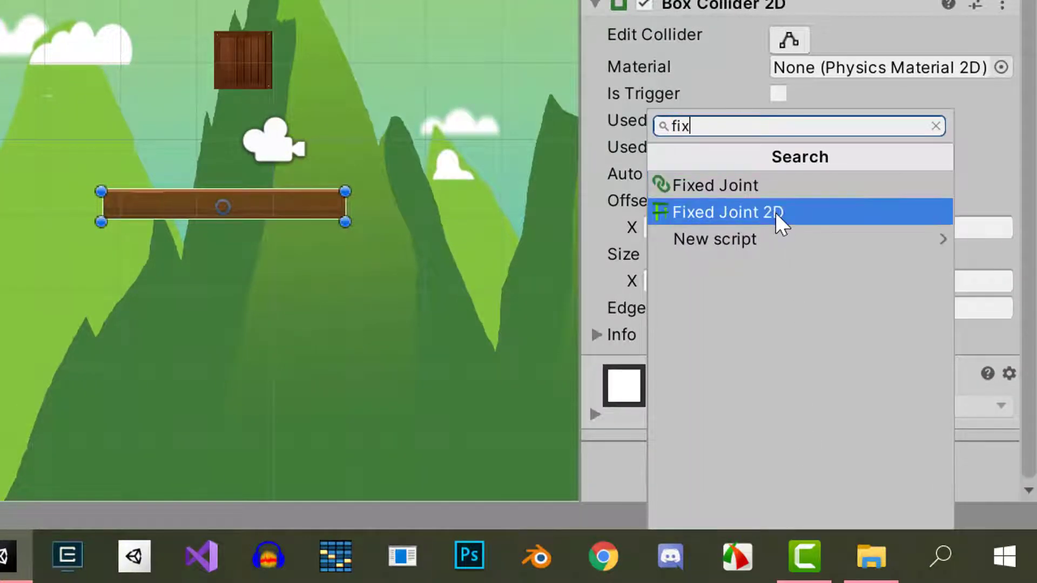
left_click(609, 26)
scroll(610, 26, "up", 5)
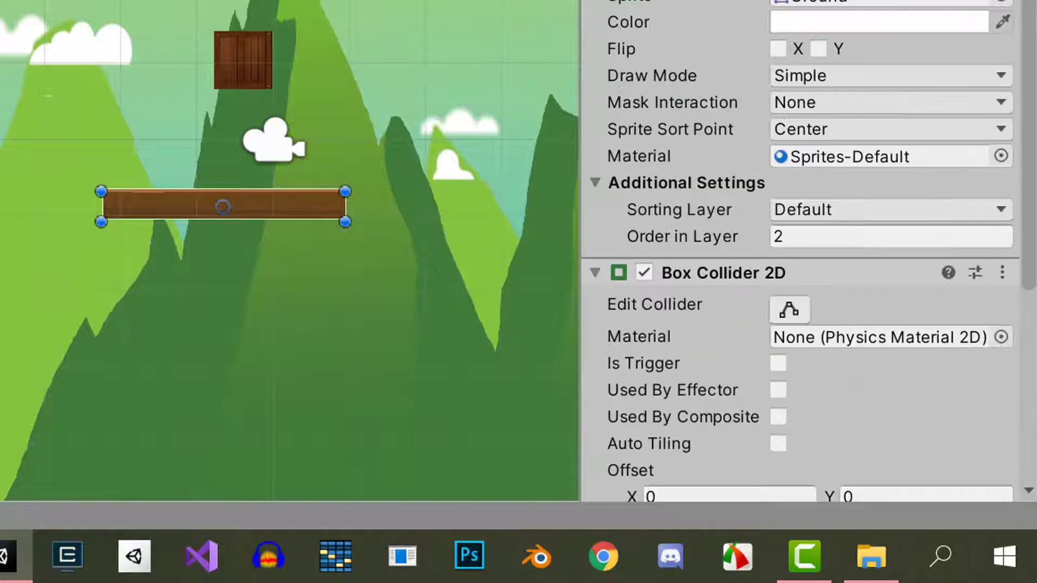
scroll(840, 390, "down", 5)
left_click(780, 482)
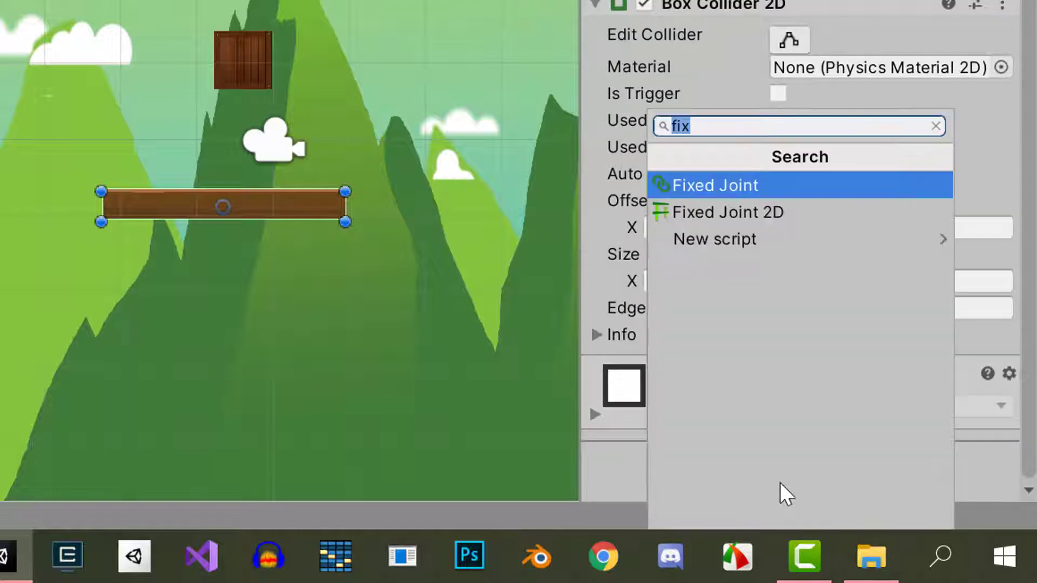
left_click(725, 210)
scroll(799, 307, "down", 5)
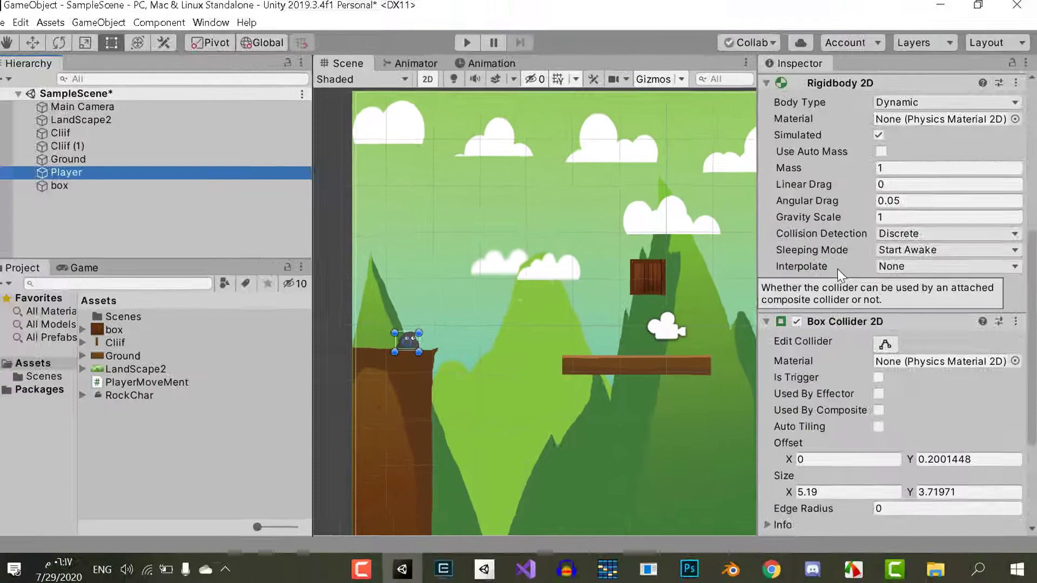
- Expand the Player's Rigidbody 2D constraints and try Freeze Position X in a play test
scroll(841, 270, "up", 5)
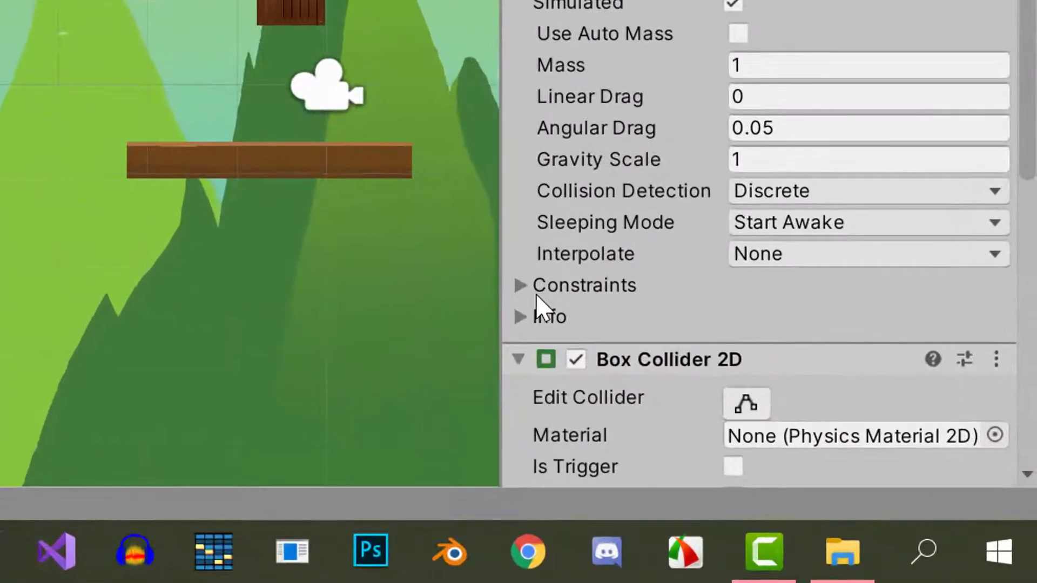
left_click(533, 293)
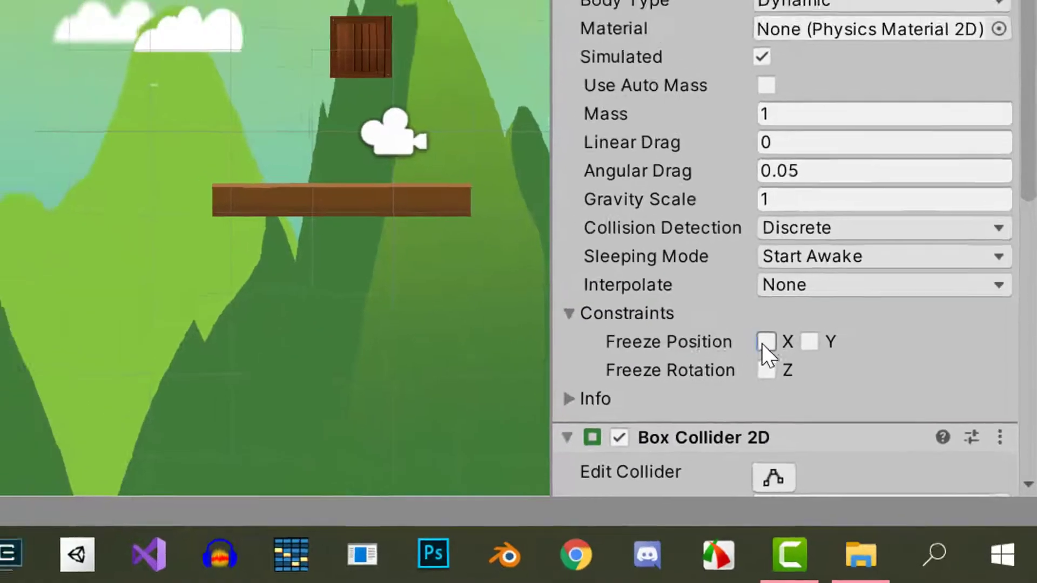
left_click(739, 317)
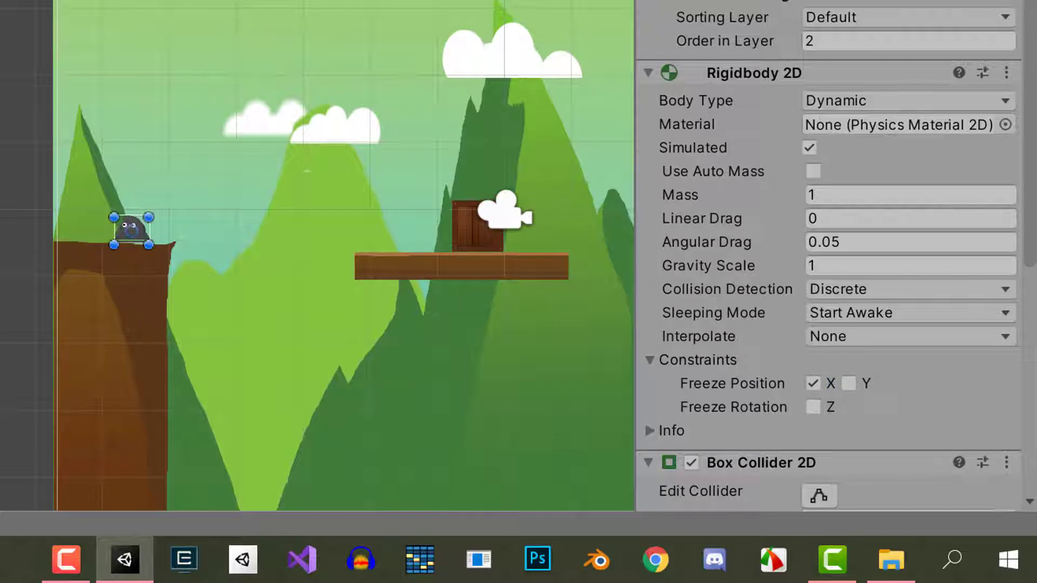
scroll(143, 197, "up", 3)
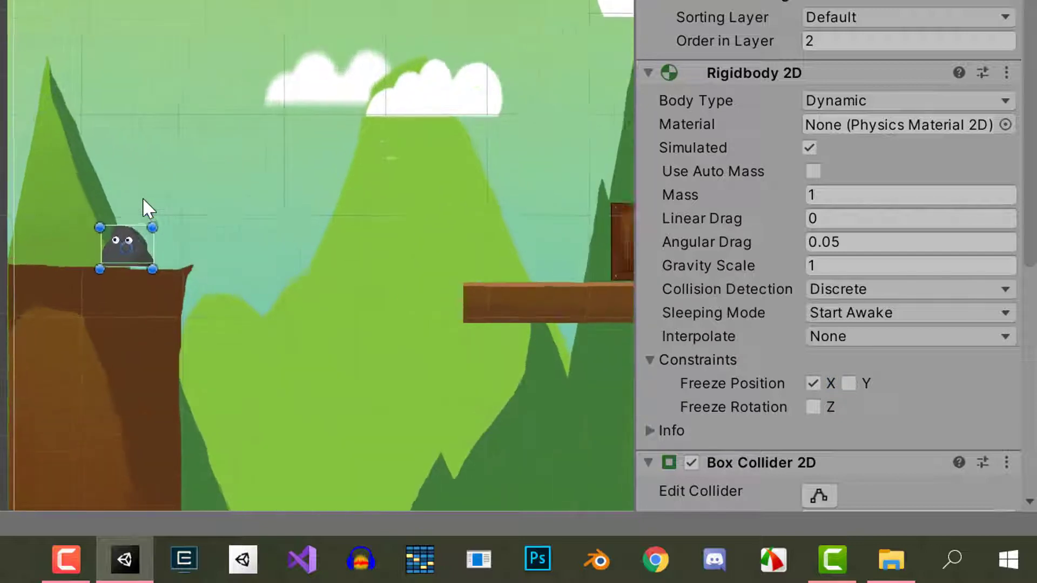
scroll(143, 198, "up", 2)
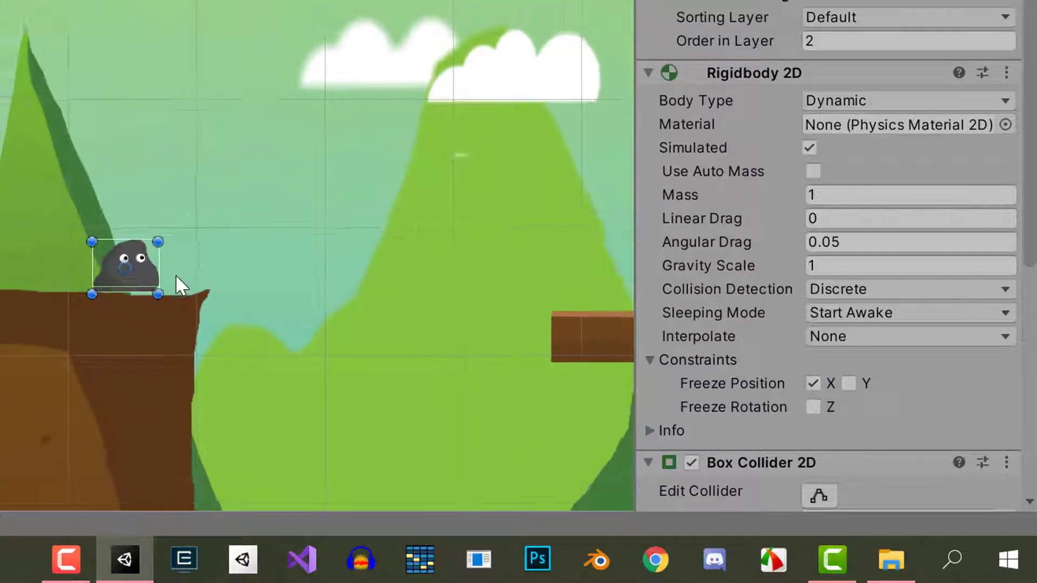
scroll(177, 276, "down", 1)
scroll(177, 276, "down", 1)
scroll(176, 275, "down", 1)
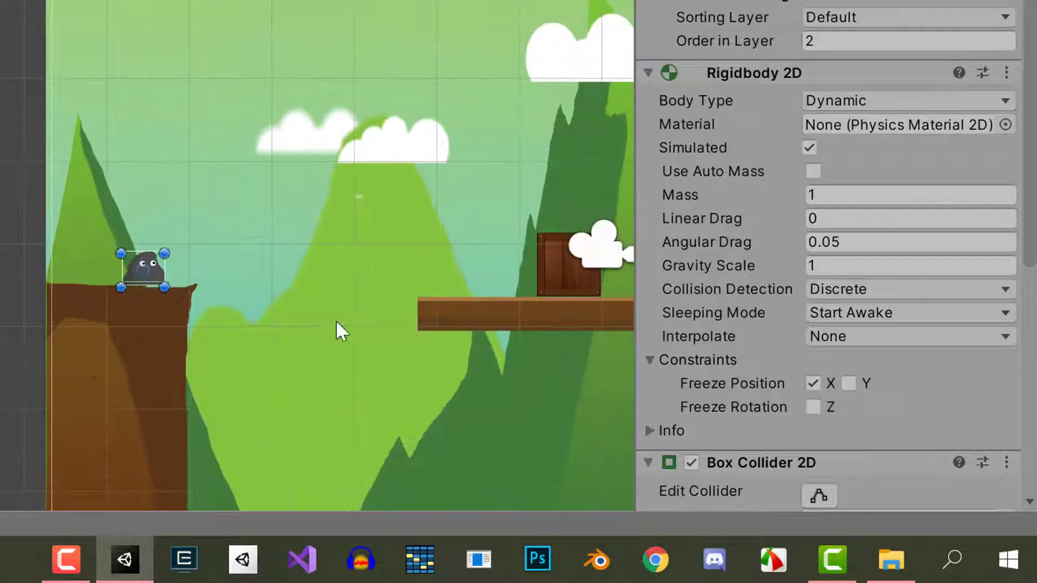
key("ctrl+p")
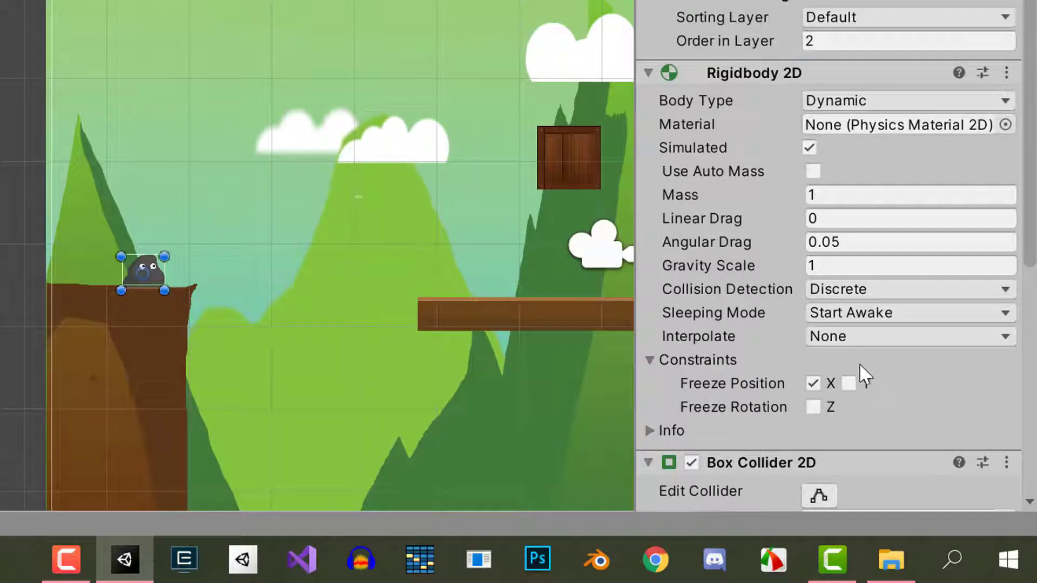
- Test Freeze Position Y in play mode, then untick Freeze Position Y again
left_click(848, 383)
key("ctrl+p")
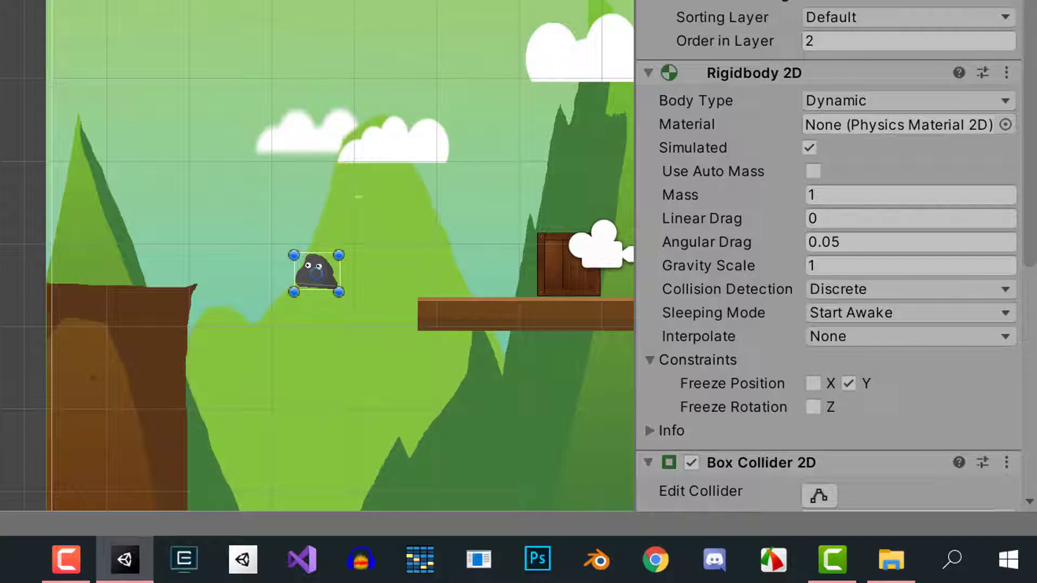
key("ctrl+p")
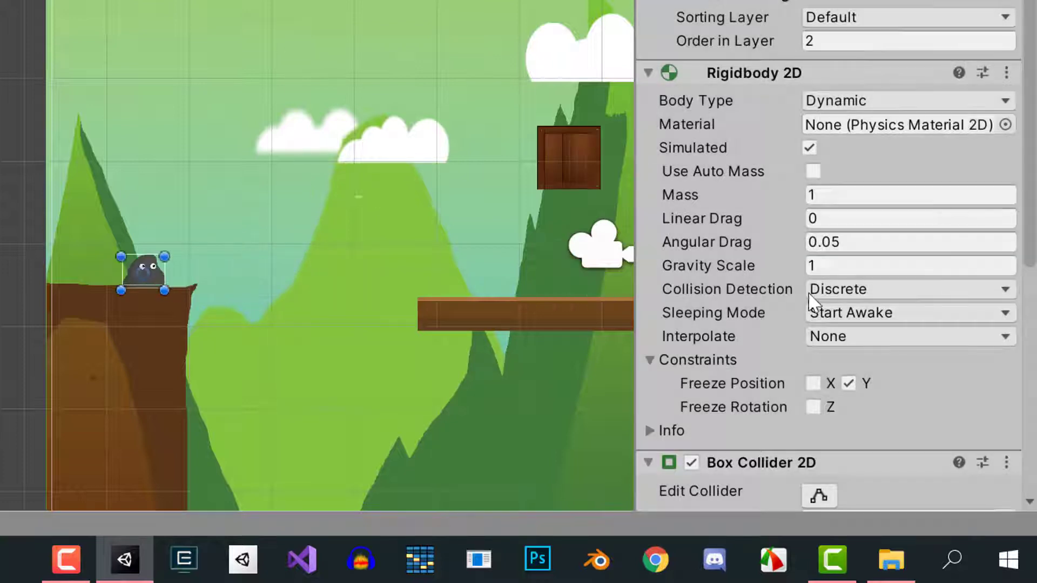
left_click(848, 383)
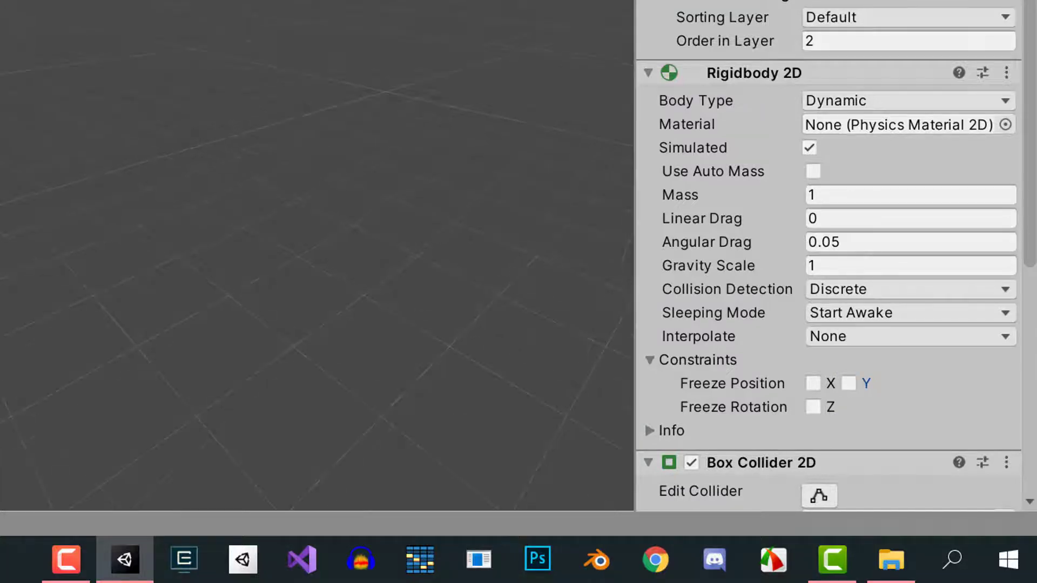
- Frame the blob character, return the Scene view to 2D, and set Freeze Rotation Z
key("f")
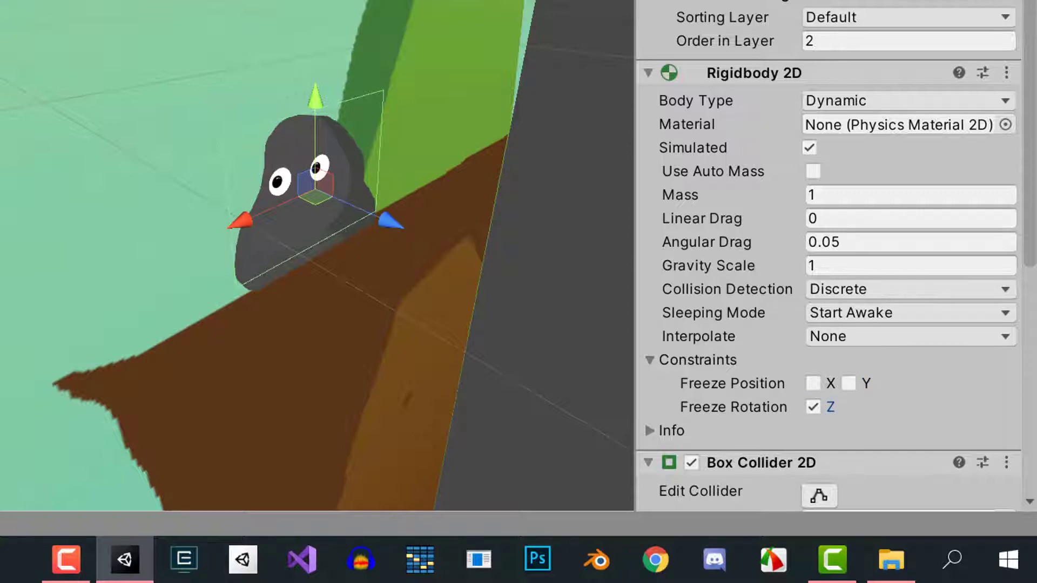
key("t")
key("2")
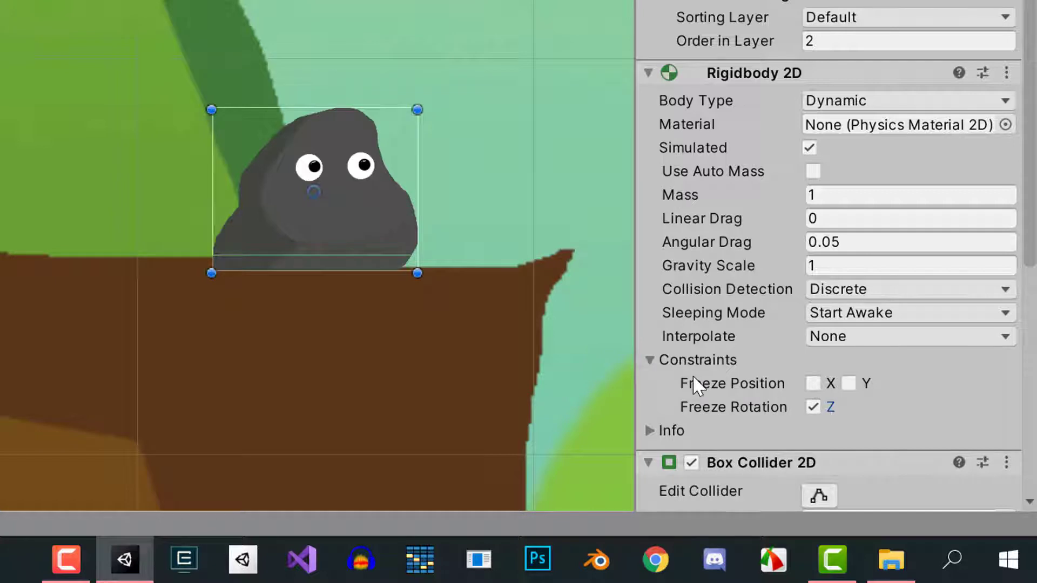
left_click(668, 363)
- Bring the wooden platform into view, select it, and centre it in the Scene view
scroll(669, 362, "down", 8)
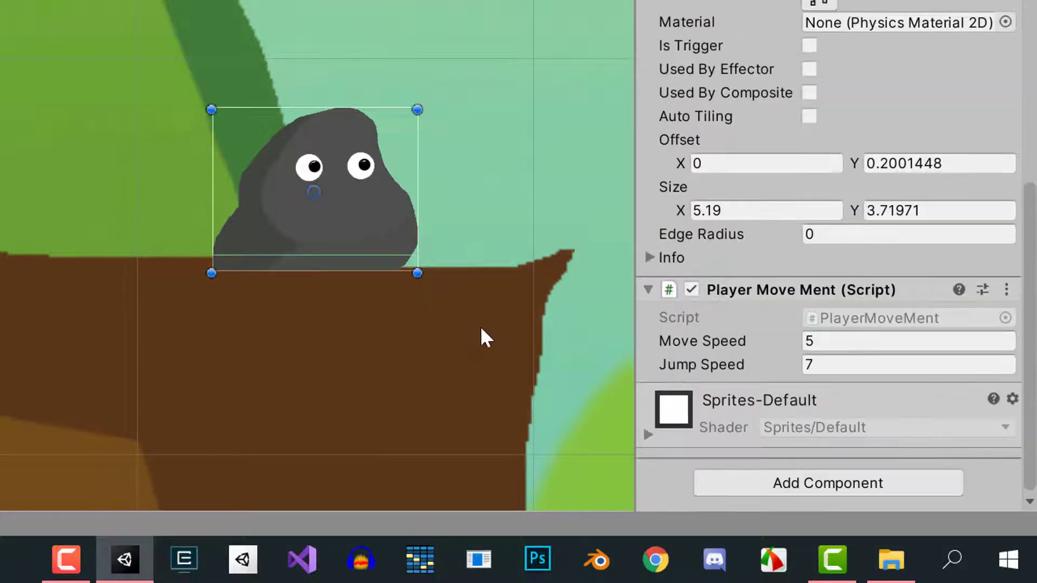
scroll(481, 326, "down", 2)
scroll(480, 326, "down", 2)
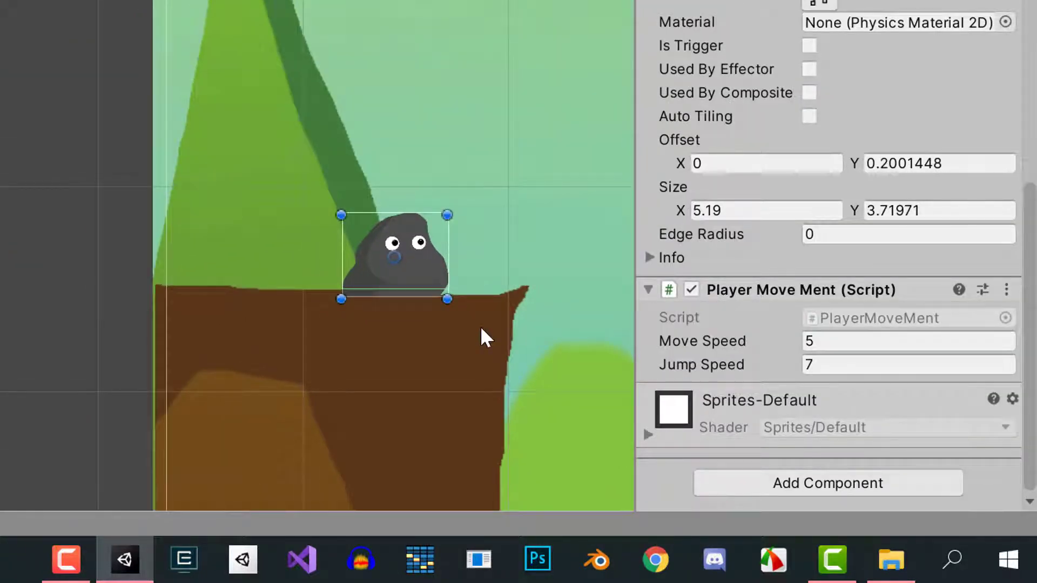
scroll(481, 326, "down", 1)
scroll(481, 326, "down", 1)
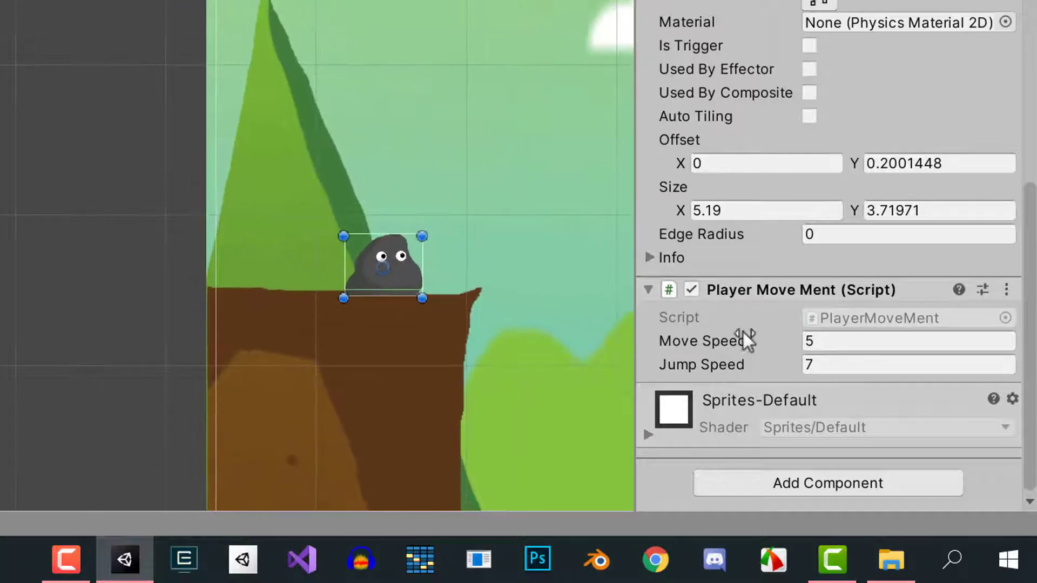
scroll(451, 255, "down", 1)
middle_click_drag(451, 255, 226, 222)
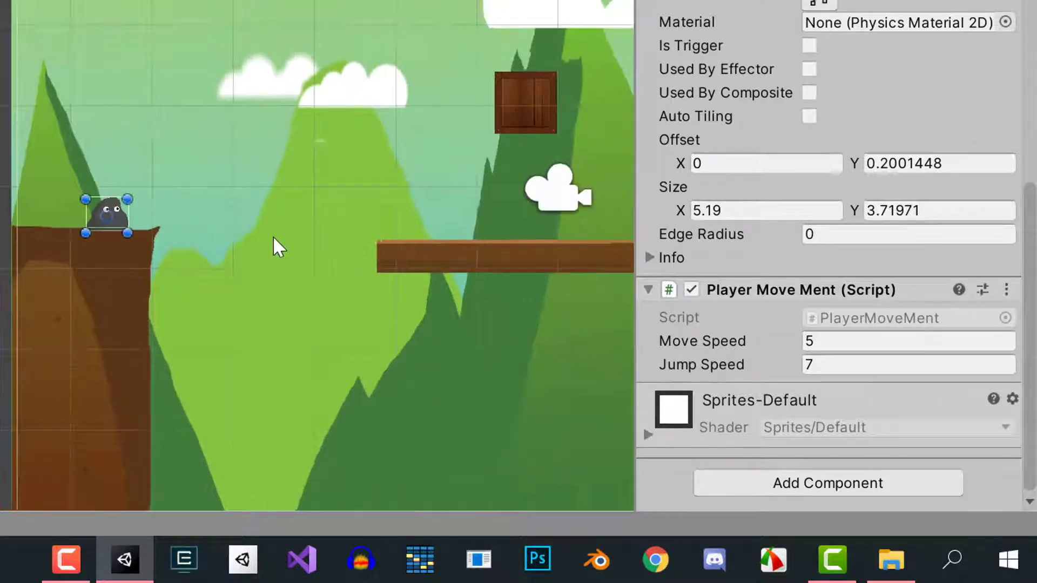
left_click(378, 257)
middle_click_drag(452, 291, 341, 284)
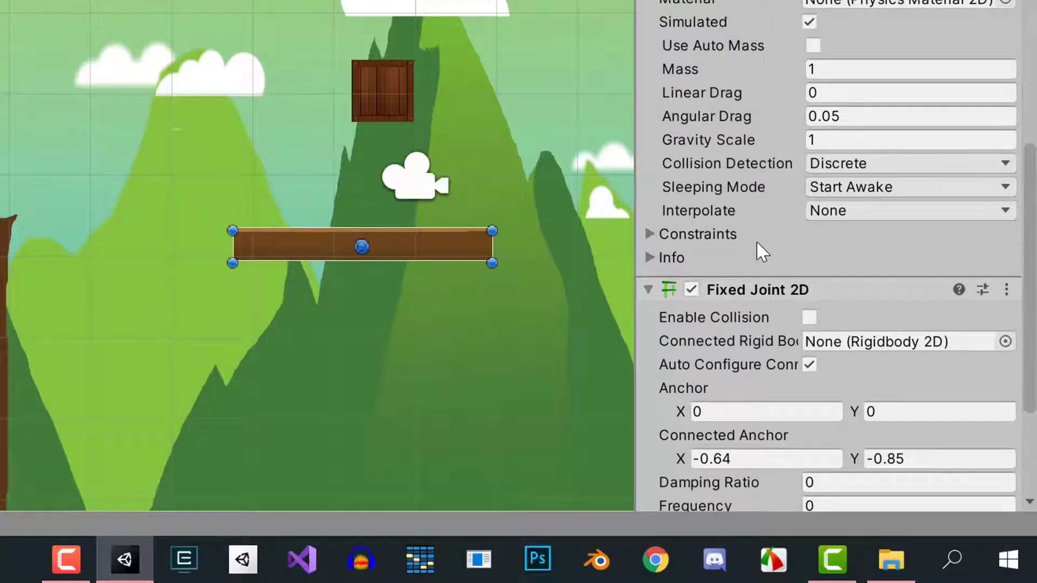
- Remove the platform's Fixed Joint 2D and add a fresh one anchored at the platform centre
left_click(1005, 289)
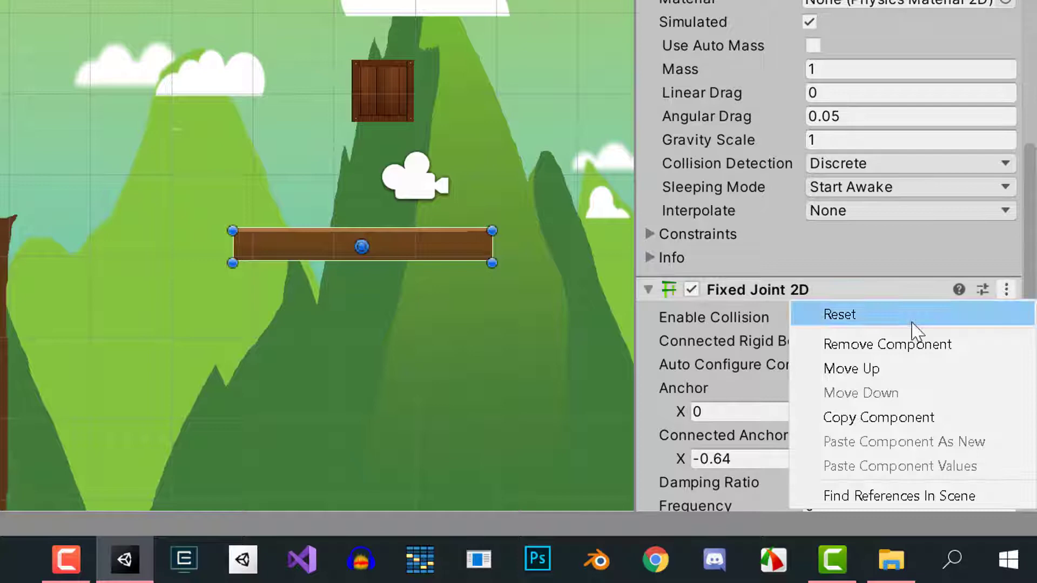
left_click(885, 345)
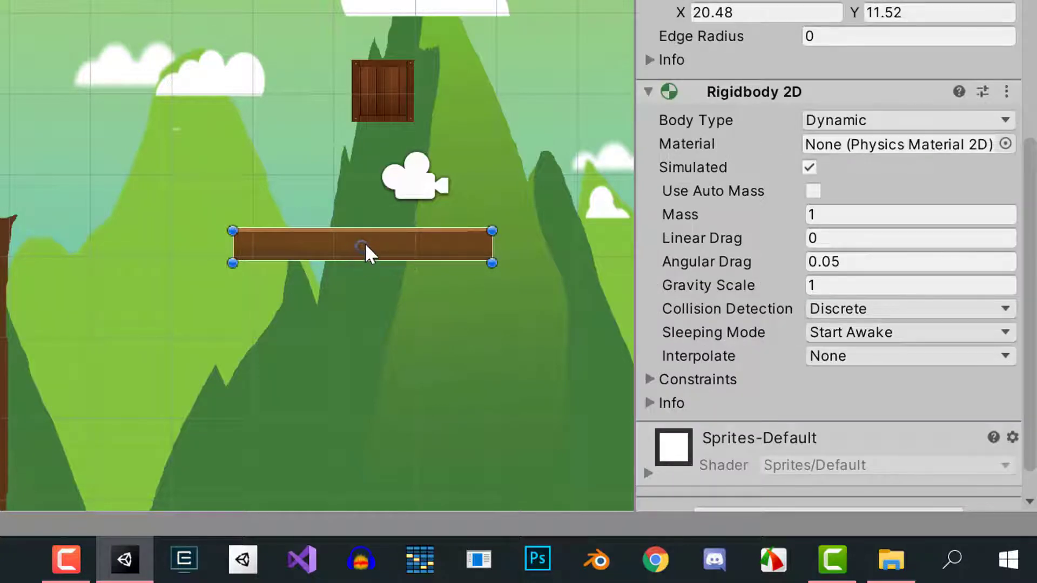
scroll(824, 377, "down", 1)
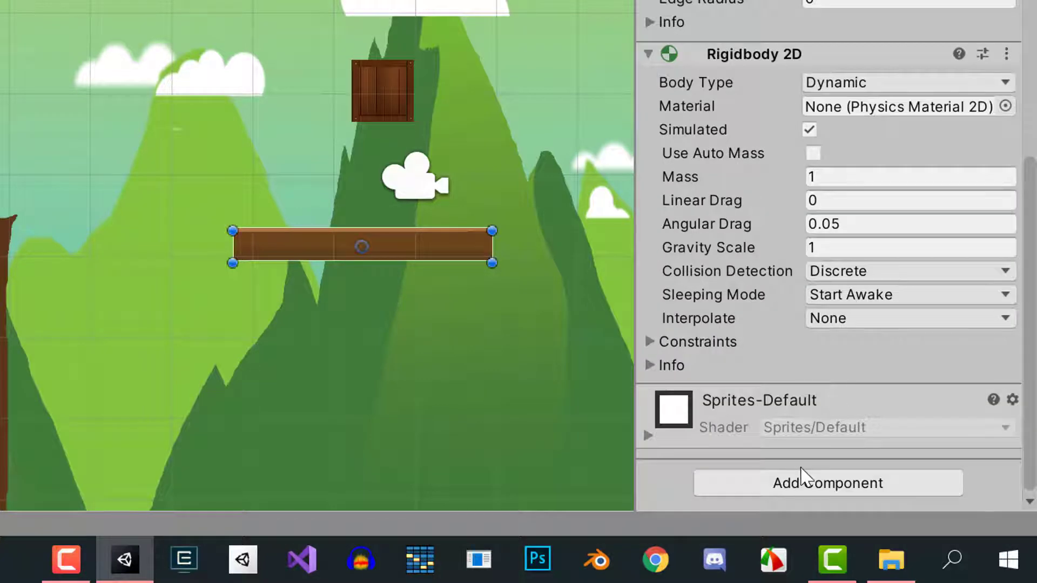
left_click(819, 482)
left_click(711, 264)
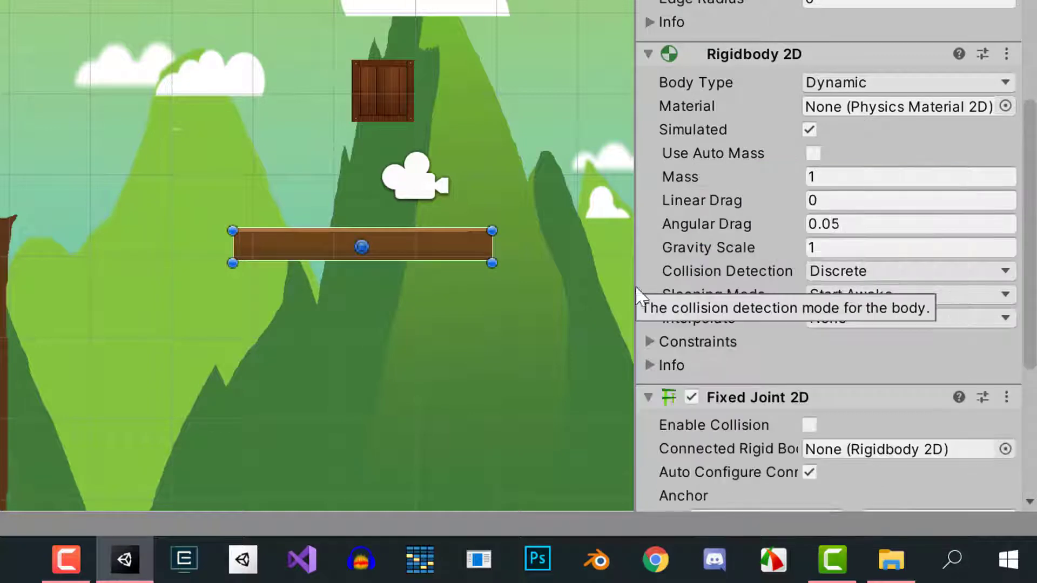
scroll(370, 244, "up", 5)
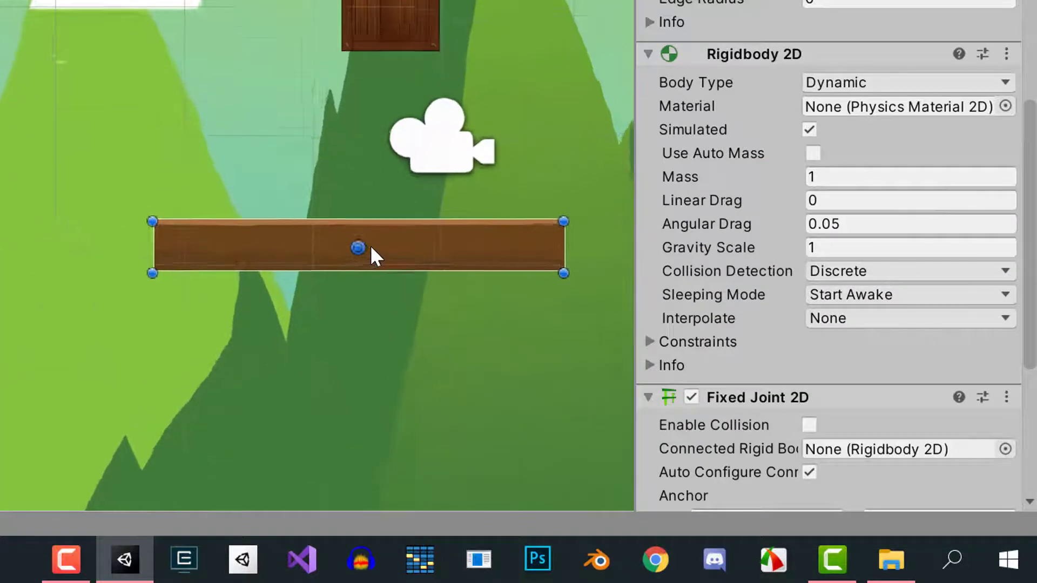
left_click(371, 245)
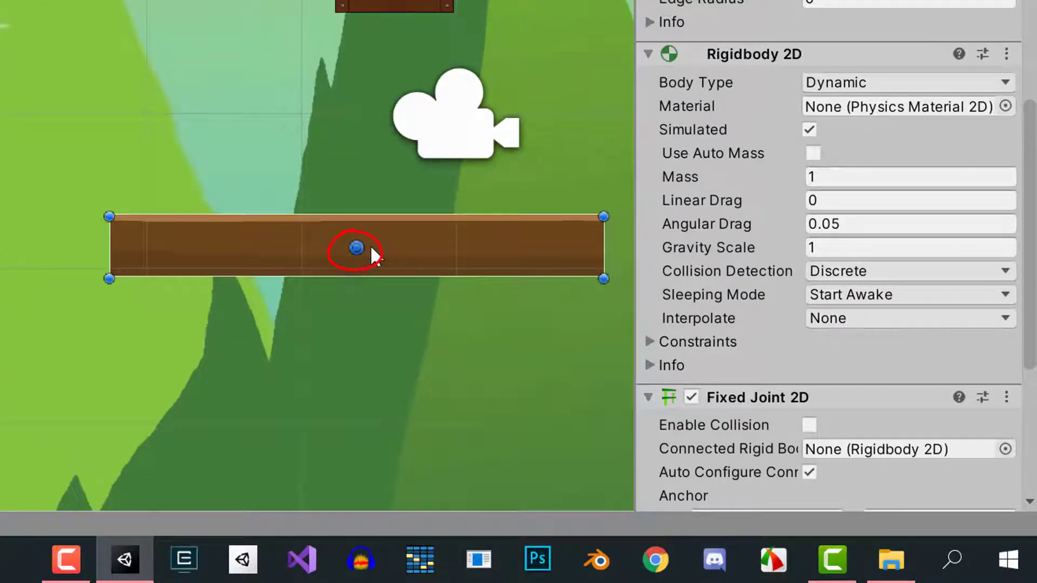
scroll(373, 255, "down", 2)
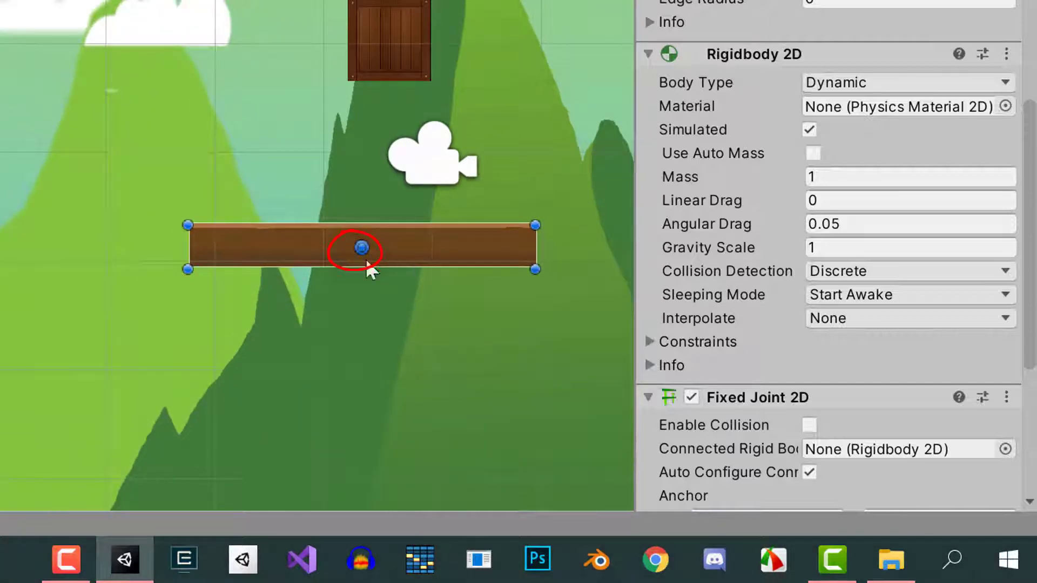
scroll(415, 256, "down", 2)
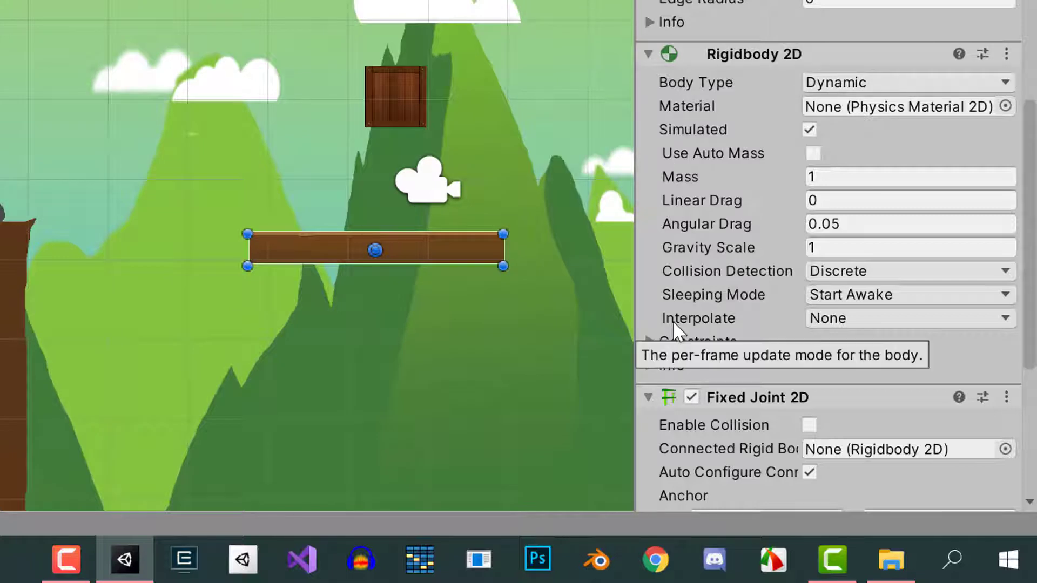
- Review the platform's gravity scale and keep its Rigidbody 2D body type Dynamic
left_click(820, 248)
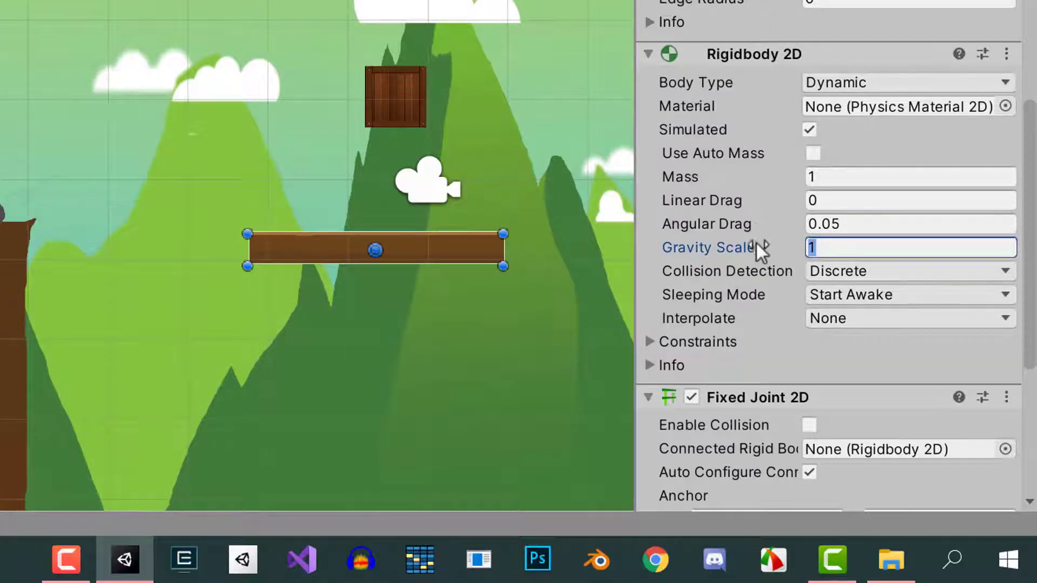
left_click(823, 85)
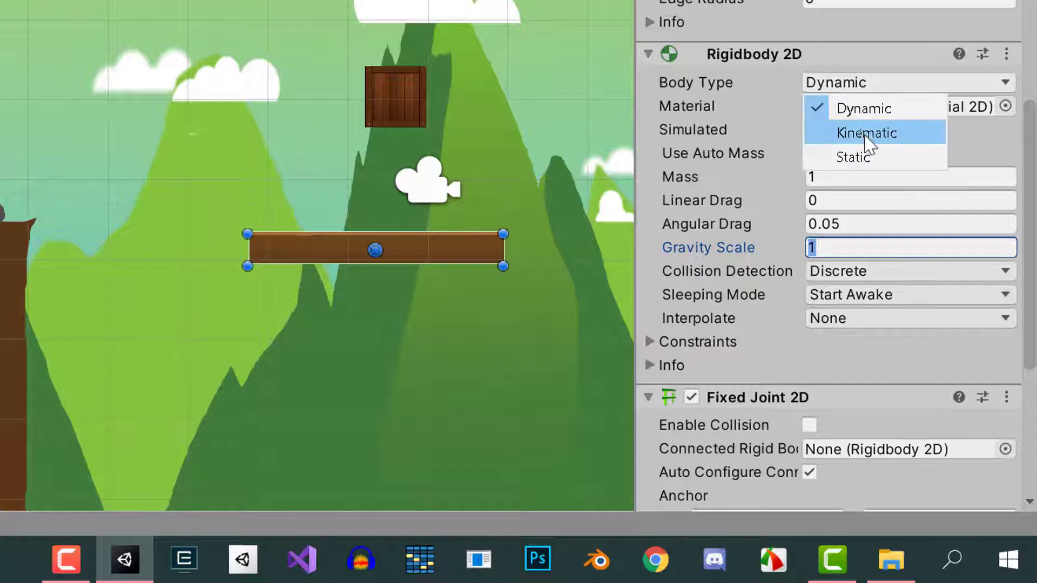
left_click(847, 106)
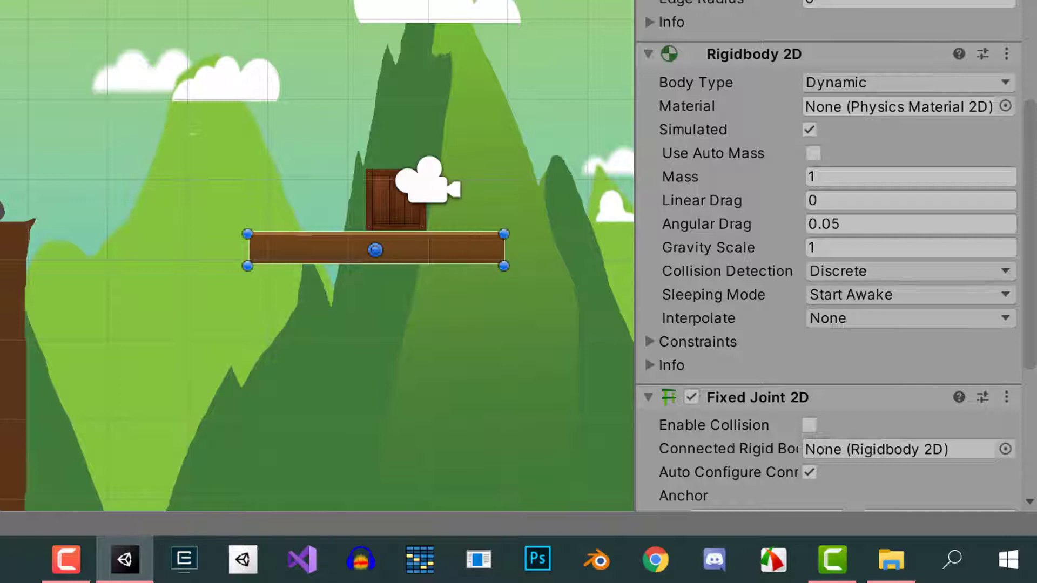
- Stop the play test to reset the scene and scroll down to the Fixed Joint 2D
key("ctrl+p")
scroll(870, 363, "down", 4)
scroll(853, 264, "down", 1)
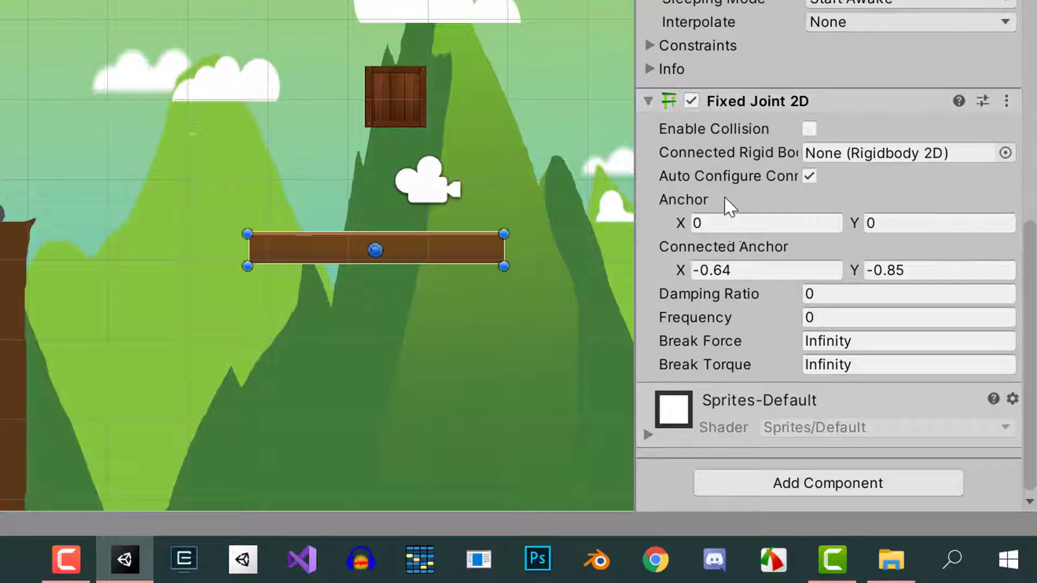
- Widen the Inspector so Fixed Joint 2D properties like Damping Ratio and Break Force read in full
left_click_drag(636, 174, 380, 145)
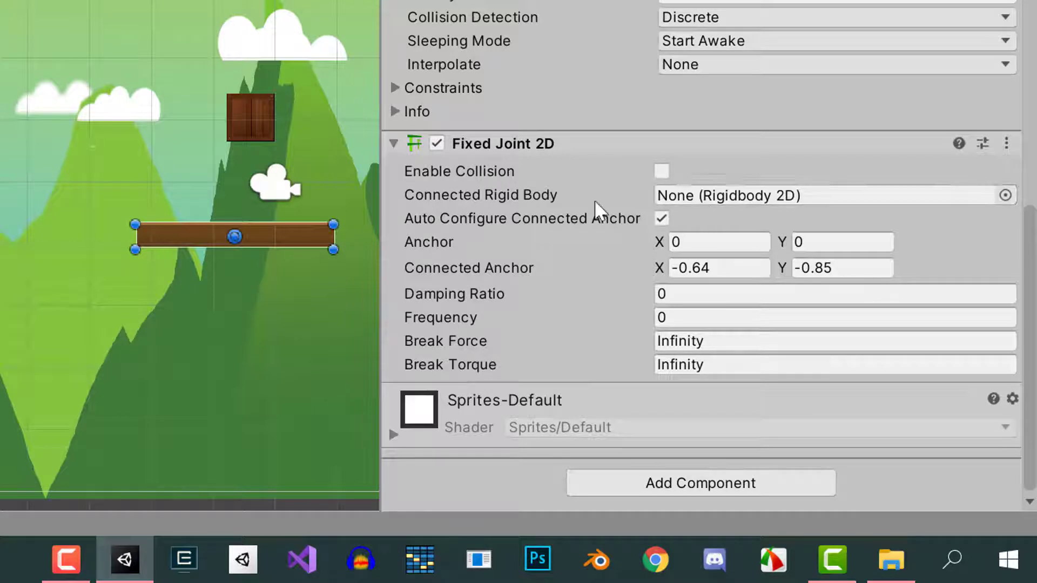
mouse_move(517, 204)
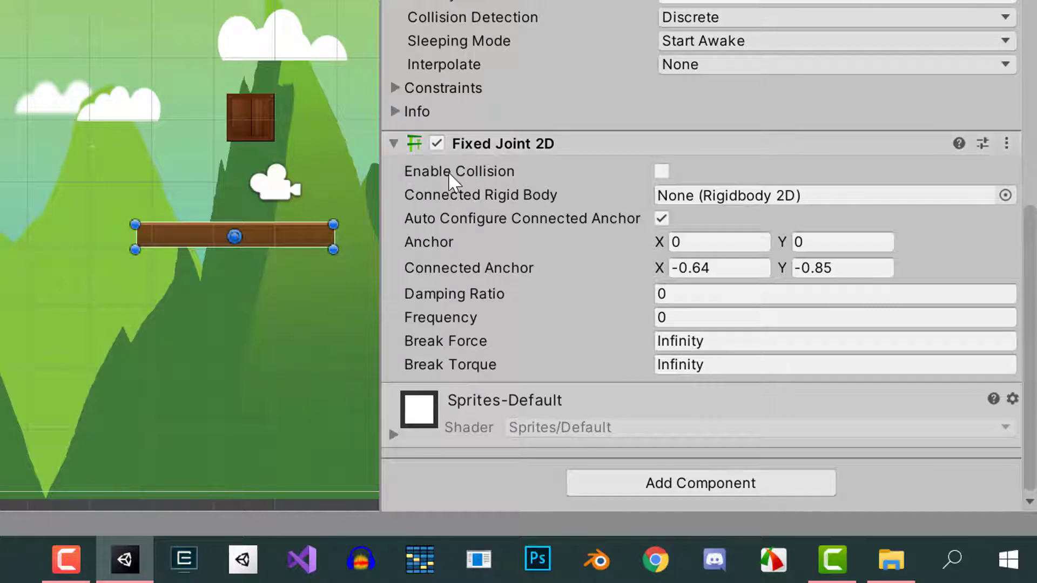
scroll(115, 208, "down", 2)
scroll(114, 208, "down", 1)
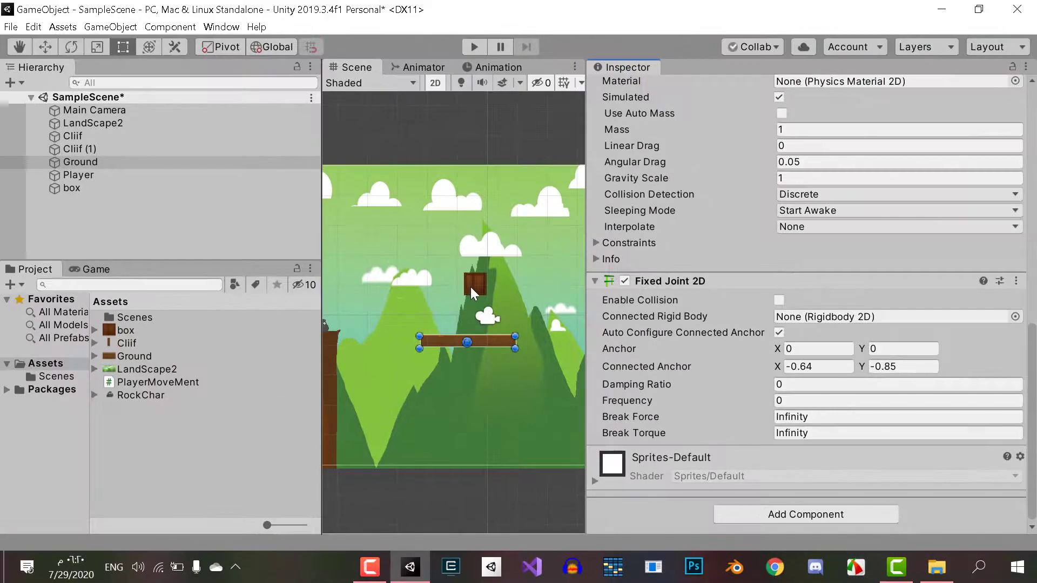
- Move the box crate to the platform's right end and connect Ground's Fixed Joint 2D to the box
left_click(473, 291)
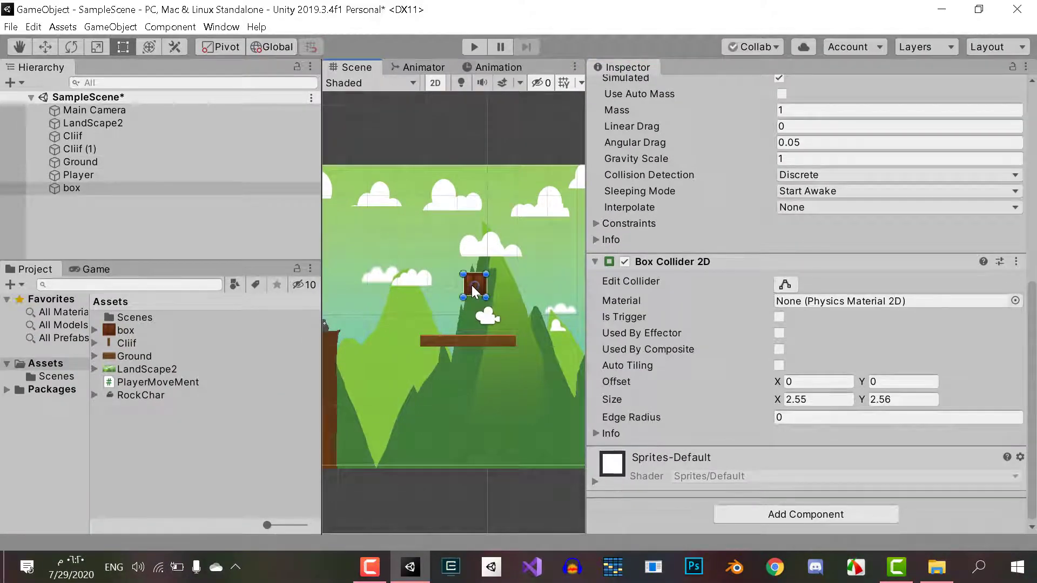
mouse_move(473, 292)
left_mouse_down()
mouse_move(541, 334)
mouse_move(539, 348)
left_mouse_up()
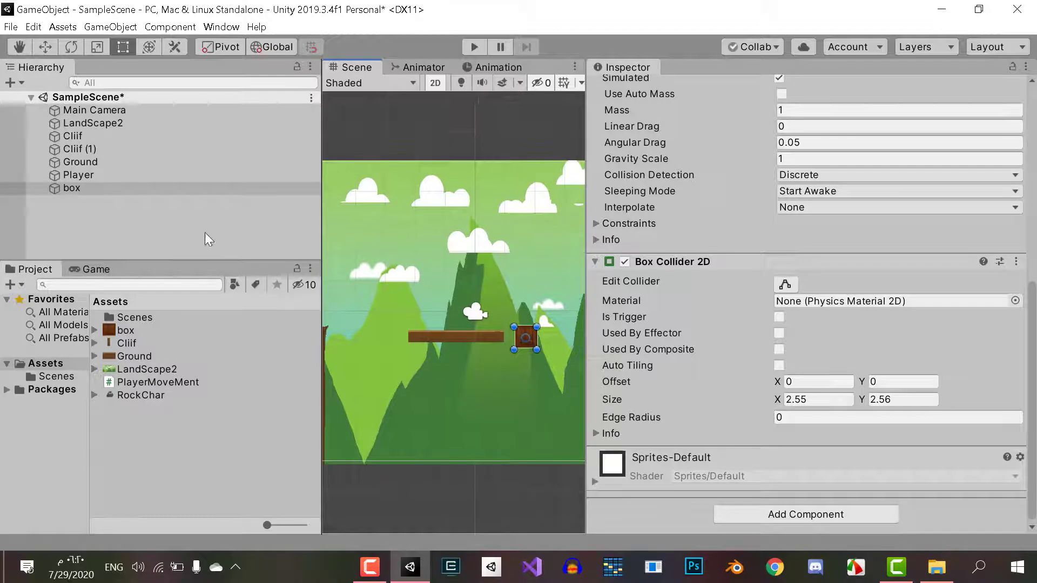
left_click(76, 176)
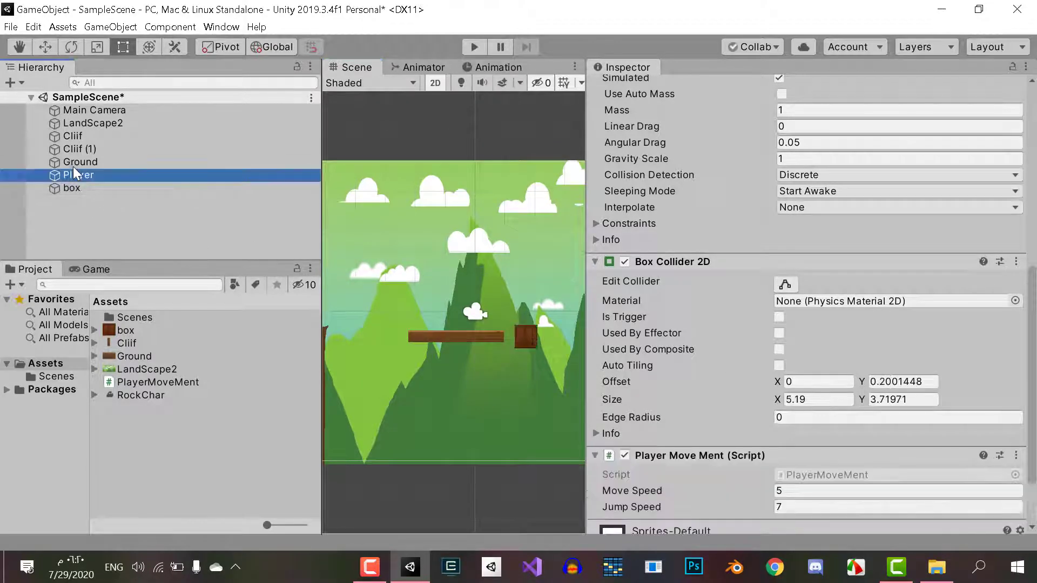
left_click(76, 162)
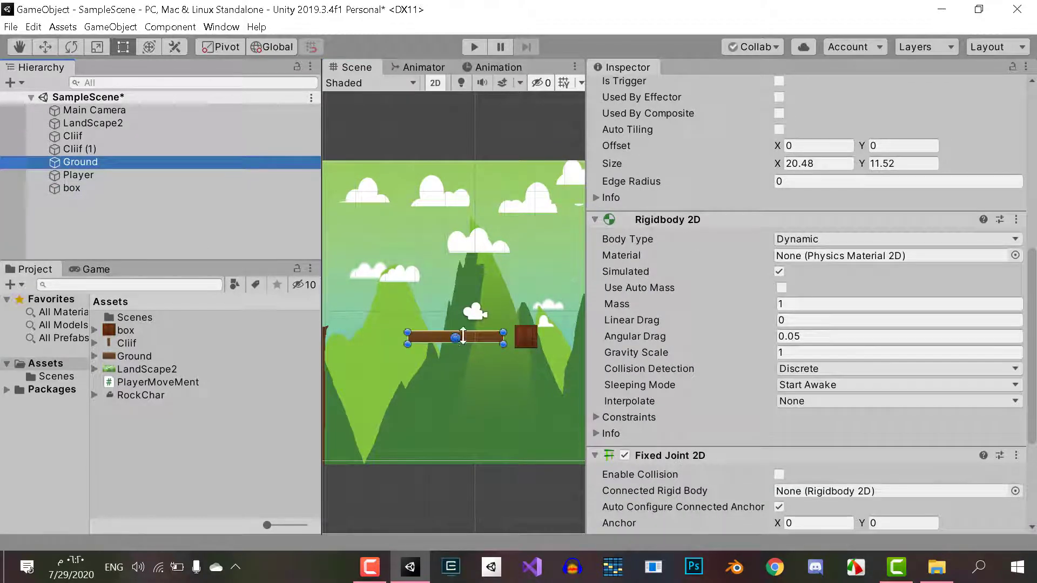
scroll(653, 352, "down", 5)
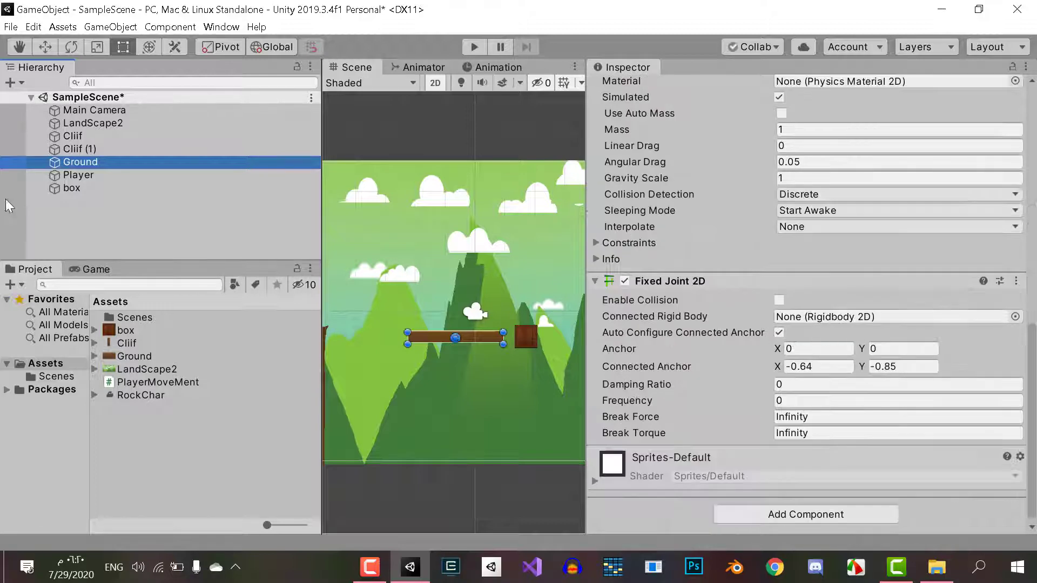
left_click_drag(68, 189, 828, 319)
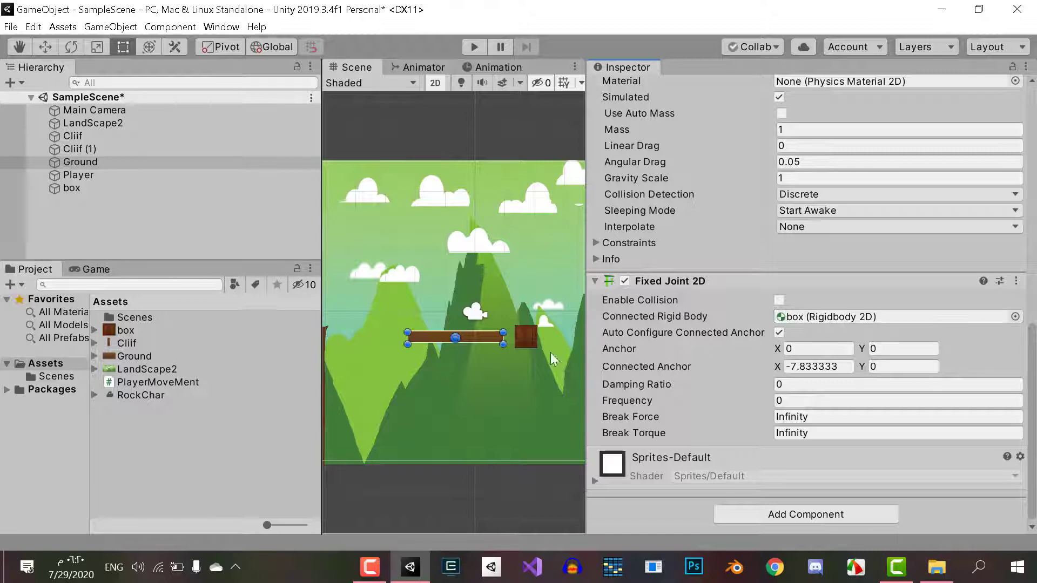
- Turn off Auto Configure Connected Anchor and set the Connected Anchor X to 0
scroll(469, 378, "up", 3)
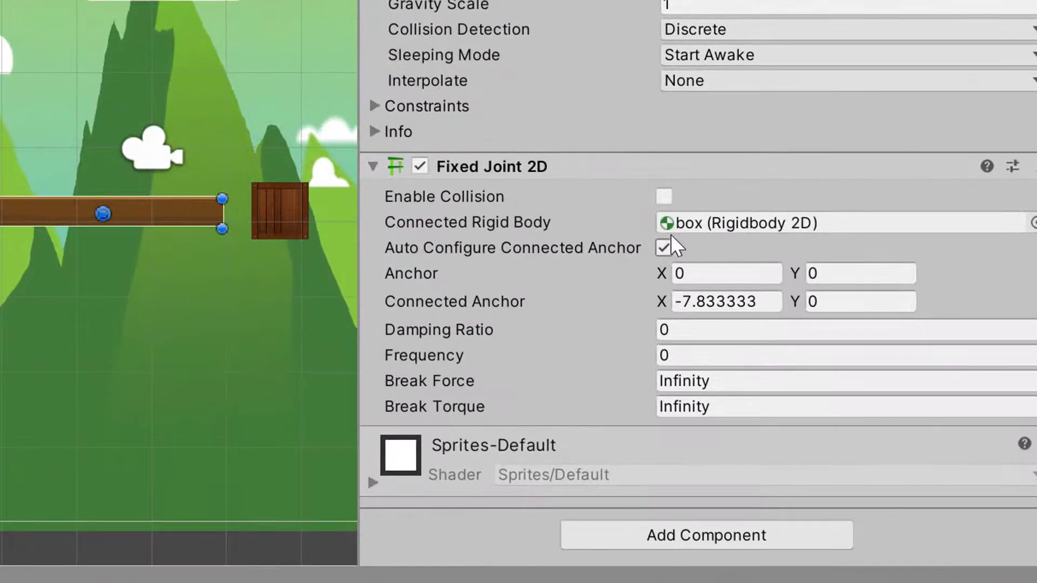
left_click(669, 244)
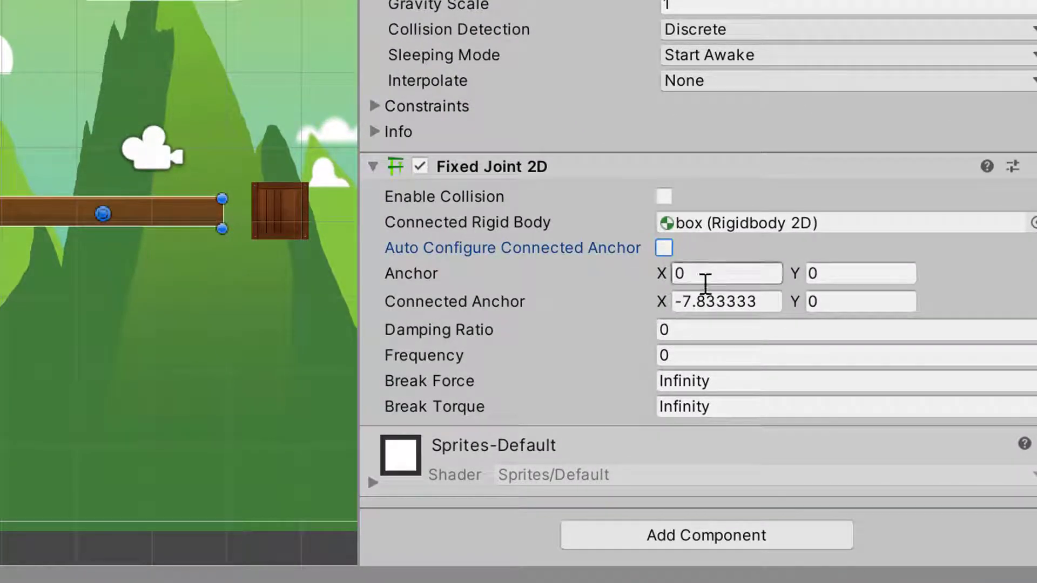
left_click(763, 301)
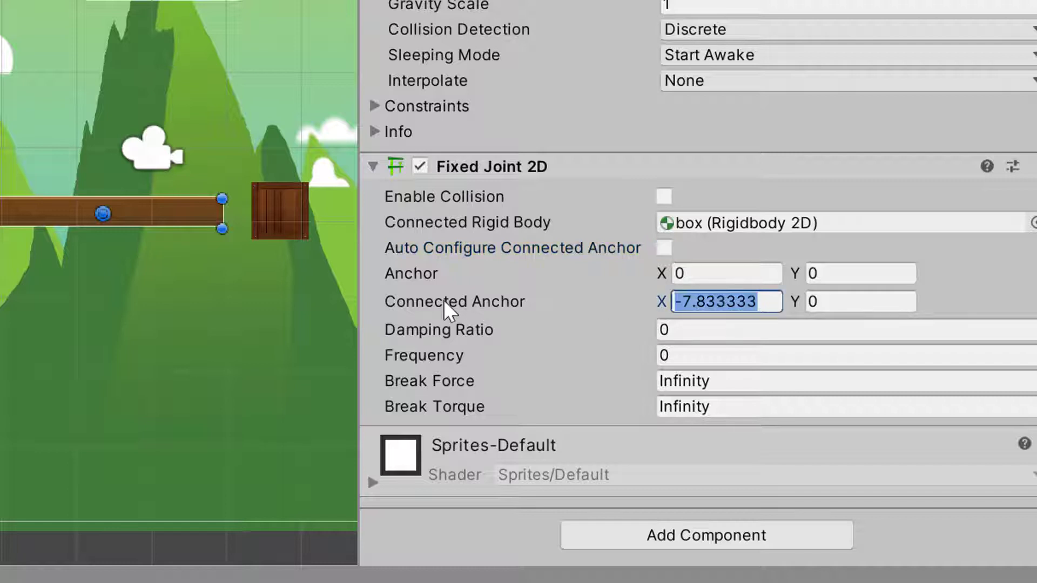
type("0")
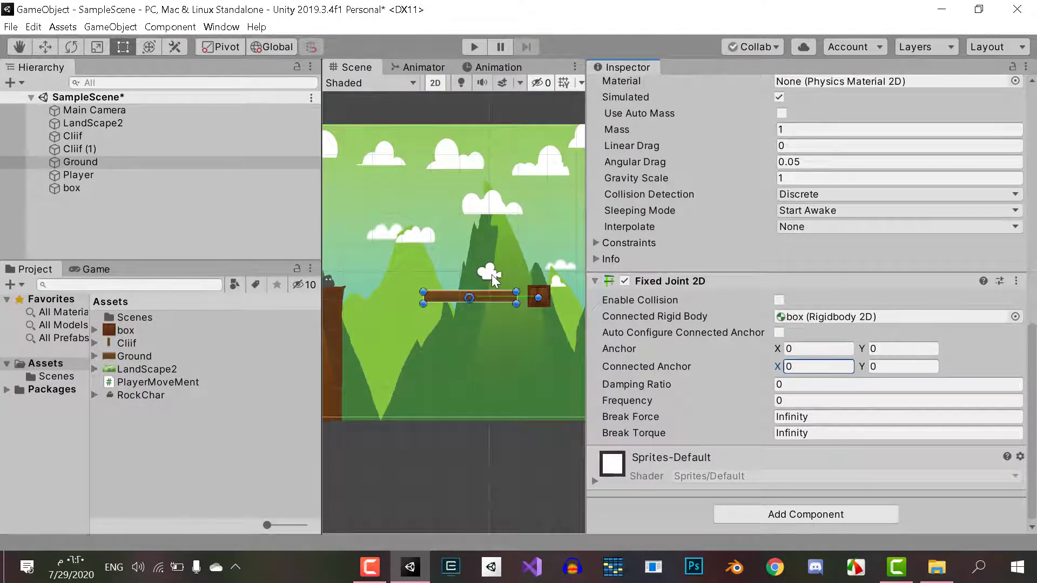
- Change the box's Rigidbody 2D Body Type to Kinematic
left_click(108, 188)
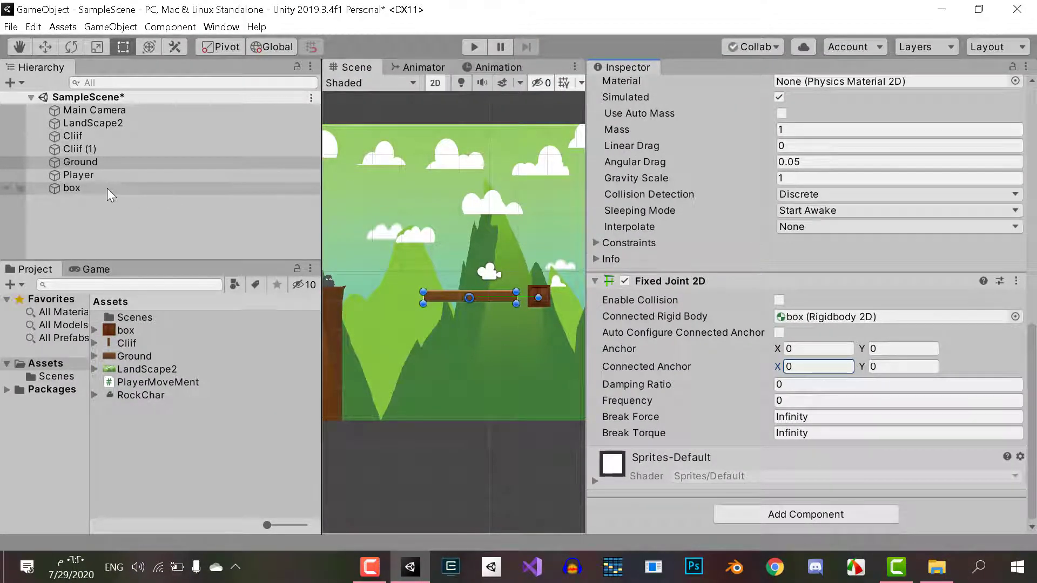
scroll(756, 217, "up", 3)
left_click(819, 193)
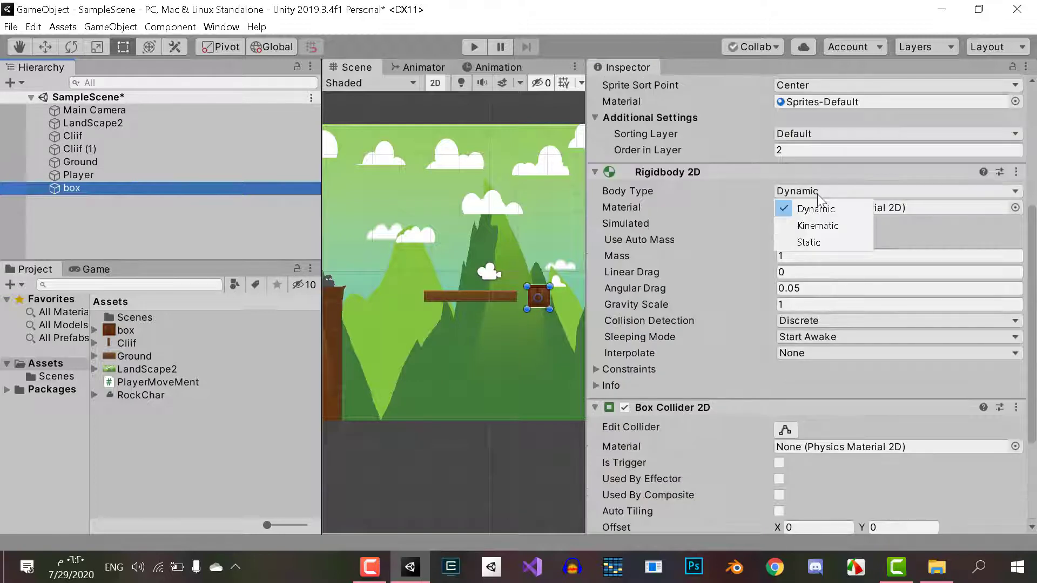
left_click(824, 224)
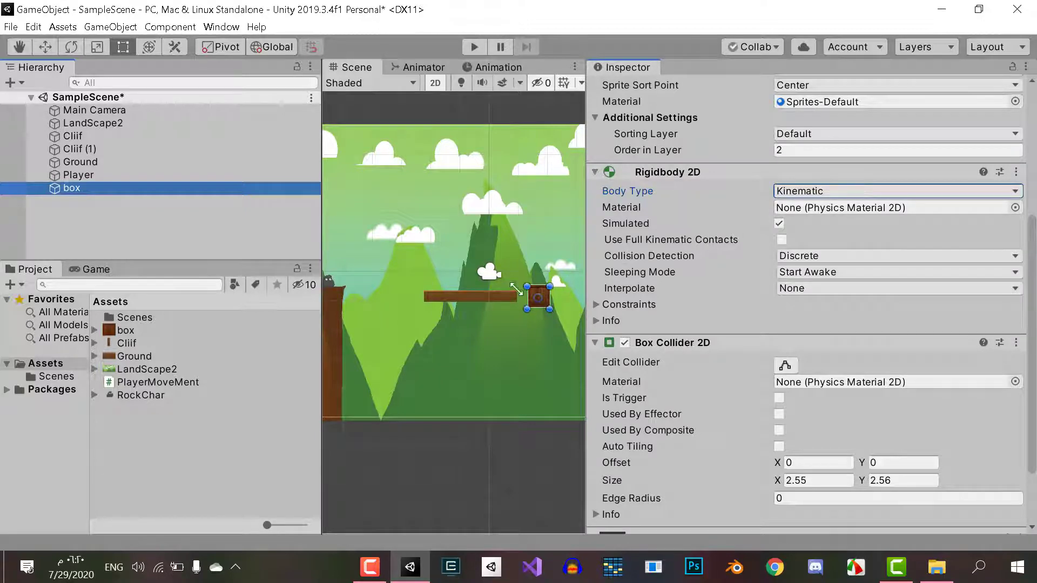
- Select Player, enlarge the Scene view, and run the scene to test the joint
left_click(97, 174)
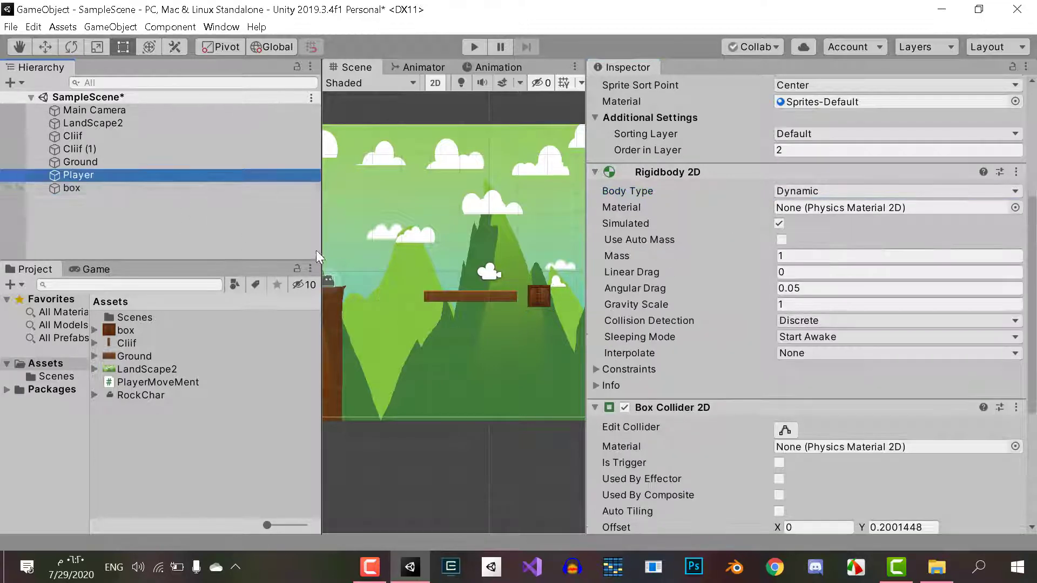
scroll(708, 404, "down", 3)
scroll(708, 403, "down", 1)
scroll(719, 386, "up", 4)
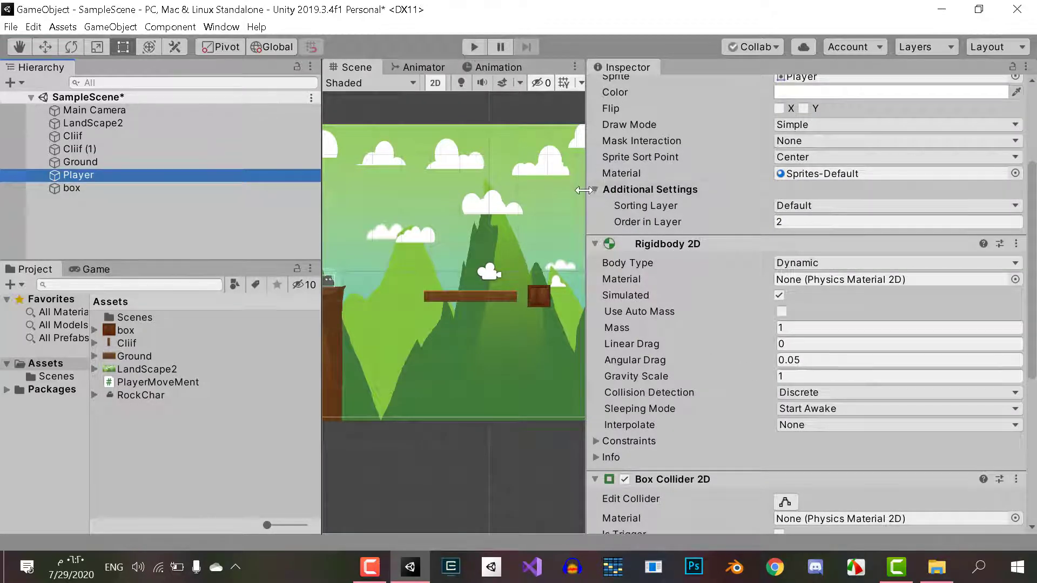
mouse_move(586, 194)
left_mouse_down()
mouse_move(695, 216)
mouse_move(775, 216)
left_mouse_up()
left_click(474, 46)
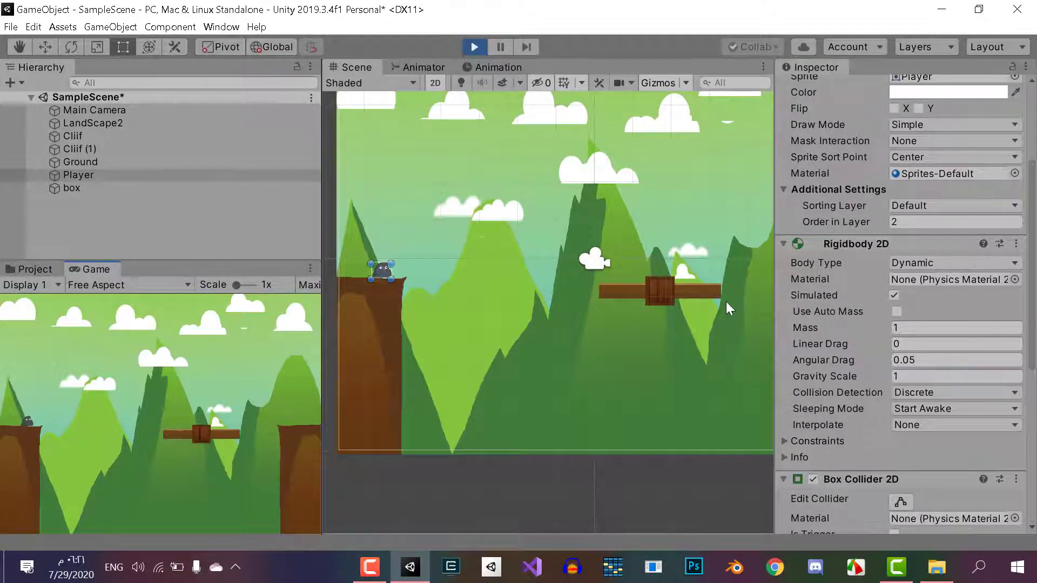
- Stop the play test and reselect Ground to review its Fixed Joint 2D connected to the box
left_click(474, 48)
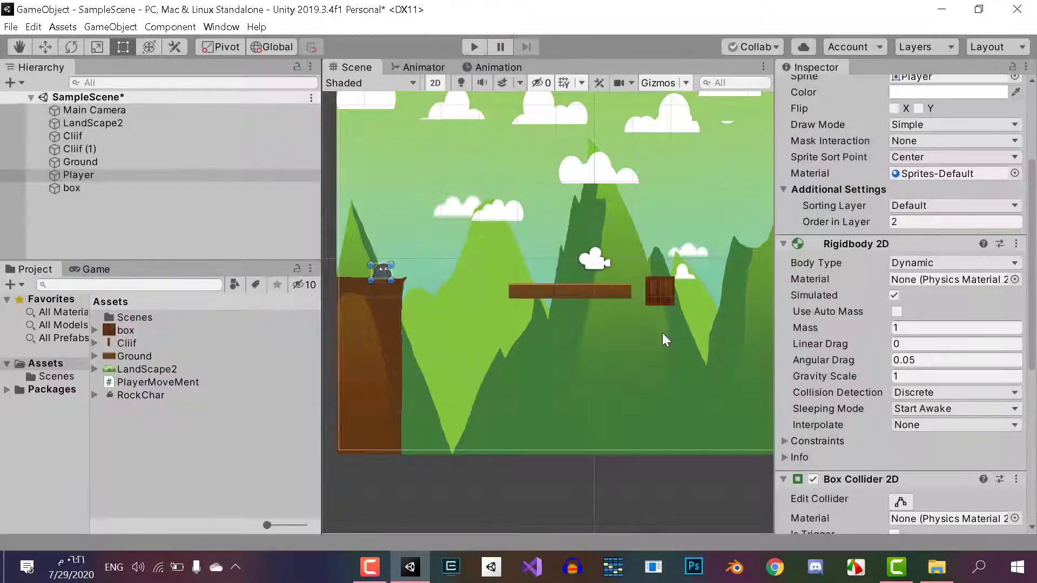
scroll(907, 427, "down", 8)
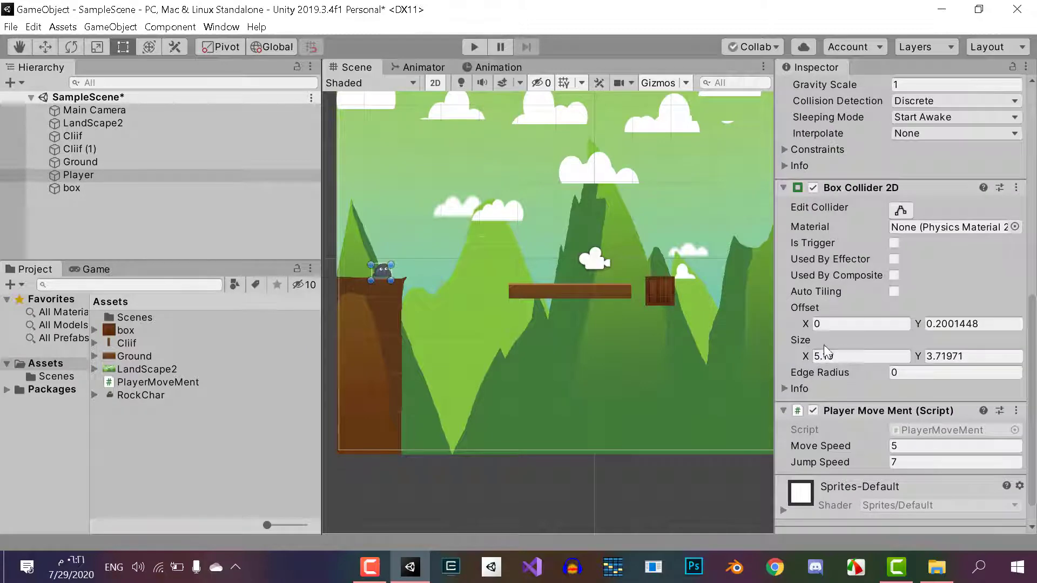
left_click(80, 189)
left_click(90, 162)
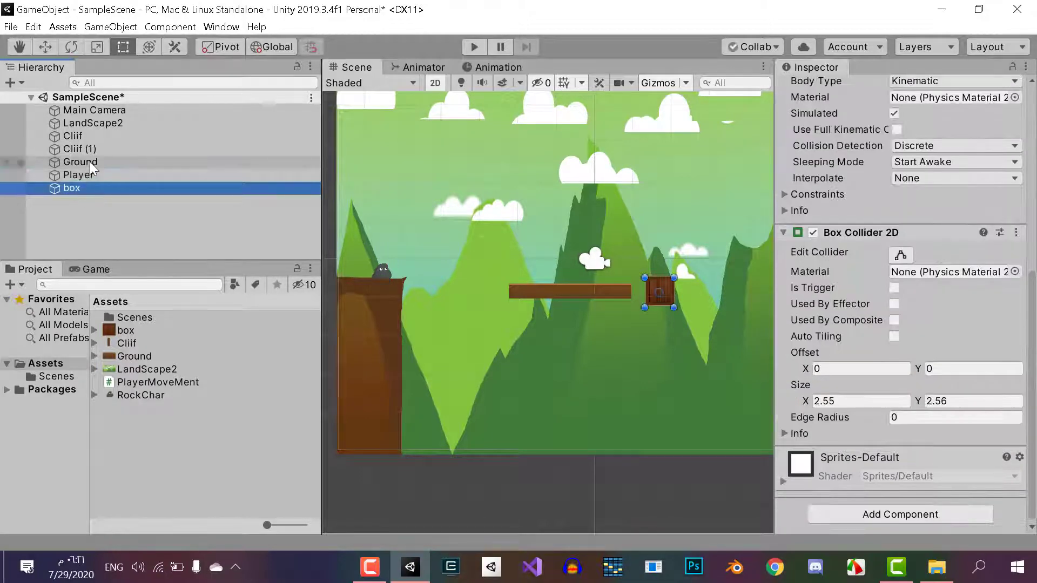
scroll(894, 332, "down", 7)
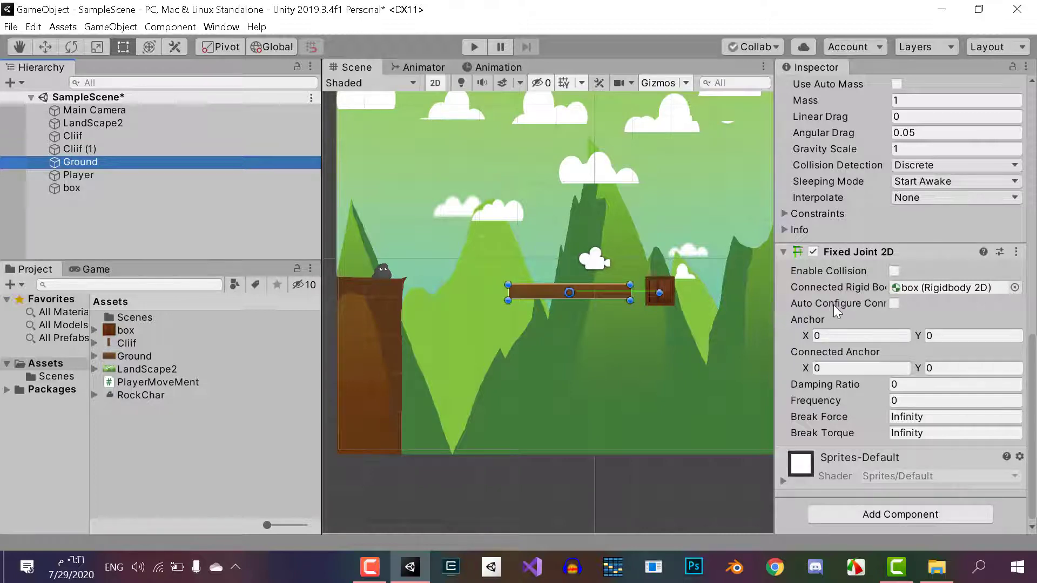
mouse_move(833, 304)
- Nudge the plank and scrub the joint's connected anchor and anchor X values along the platform
left_click_drag(570, 292, 573, 294)
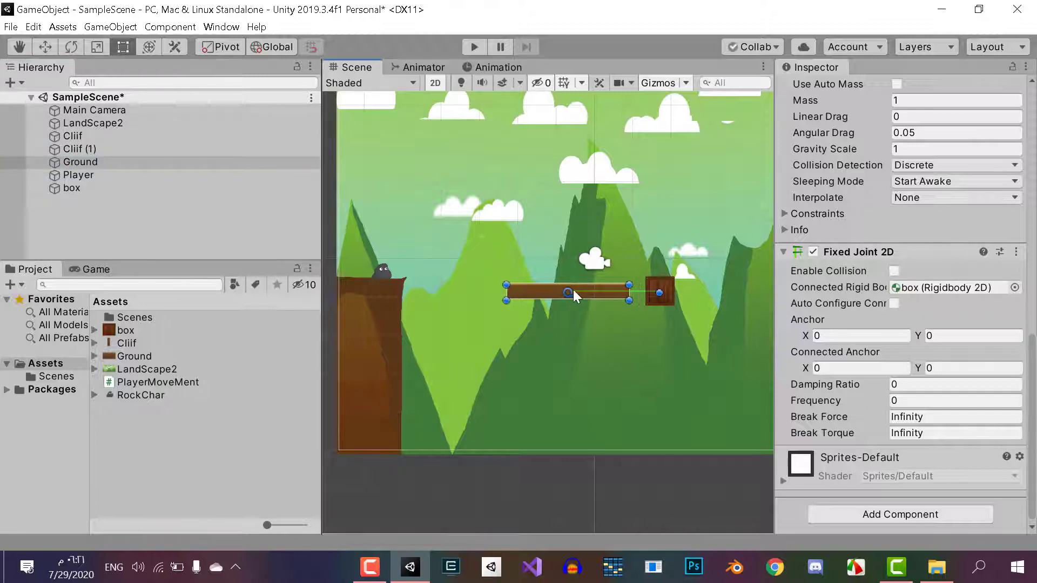
left_click(812, 371)
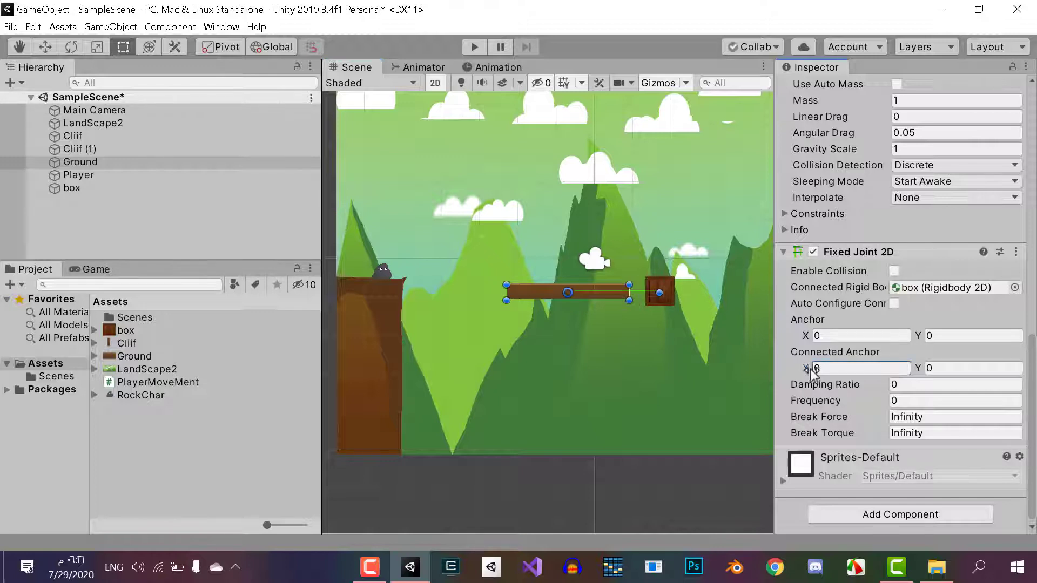
type(".12")
mouse_move(812, 372)
left_mouse_down()
mouse_move(998, 338)
mouse_move(61, 340)
left_mouse_up()
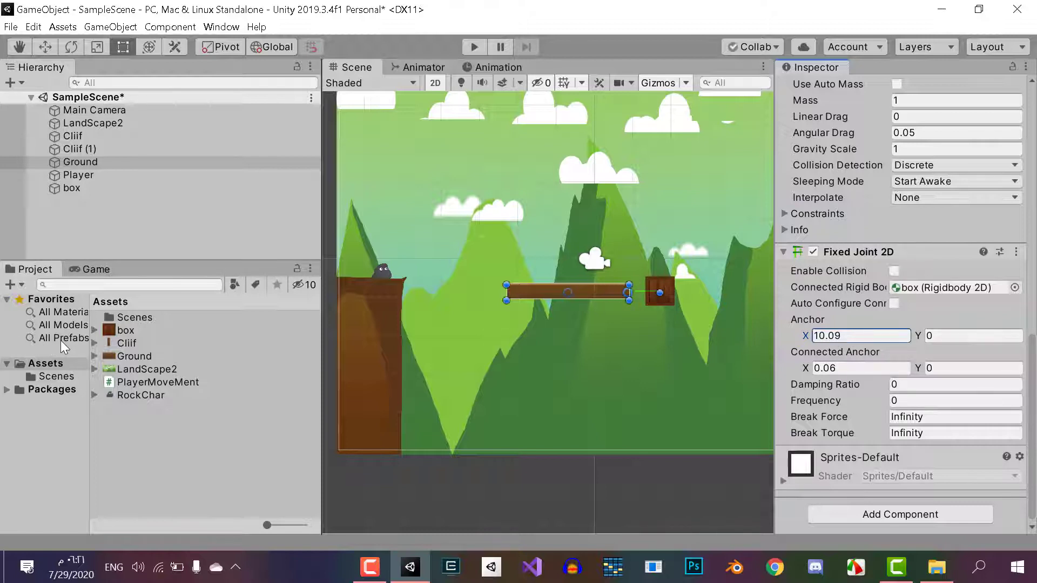
left_click_drag(61, 340, 825, 350)
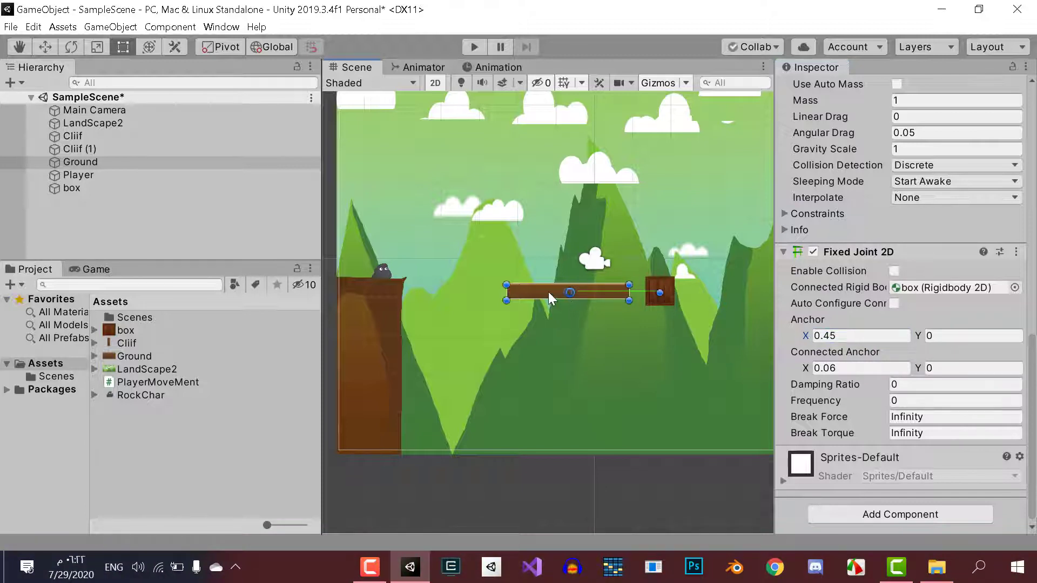
mouse_move(548, 291)
left_mouse_down()
mouse_move(567, 251)
mouse_move(641, 244)
left_mouse_up()
left_click_drag(660, 293, 731, 248)
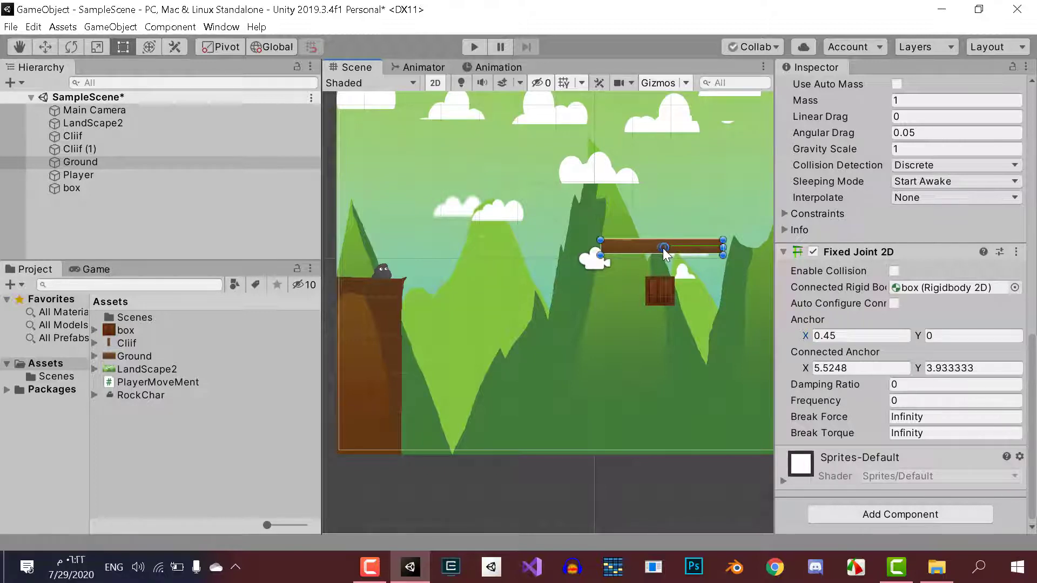
mouse_move(665, 248)
left_mouse_down()
mouse_move(677, 249)
mouse_move(666, 248)
left_mouse_up()
- Push the joint Anchor X out to 10.28 at the plank's right end and re-enable Auto Configure Connected Anchor
left_click(824, 336)
type("0.75")
mouse_move(825, 340)
left_mouse_down()
mouse_move(15, 339)
mouse_move(52, 339)
left_mouse_up()
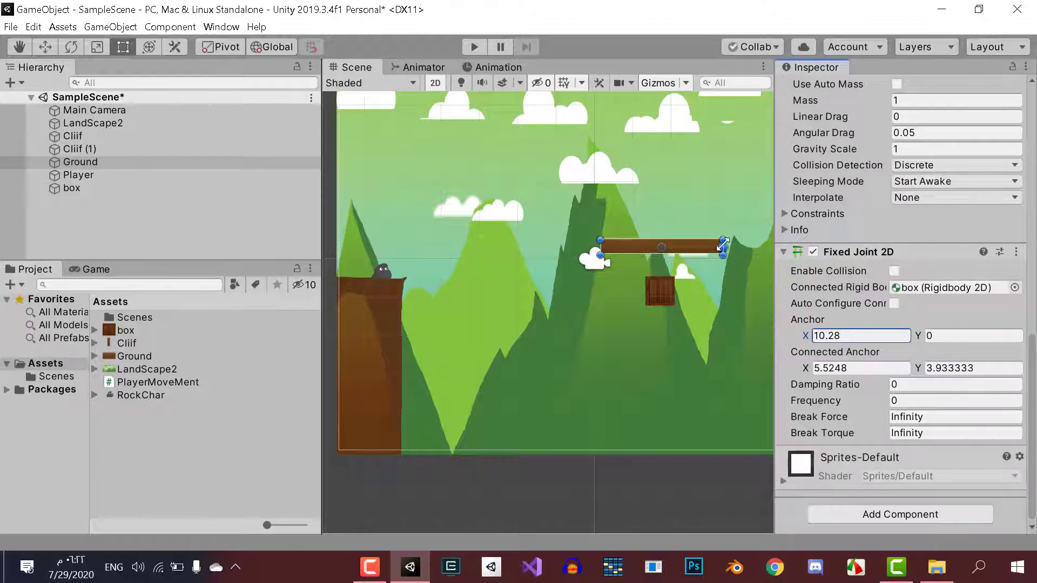
left_click(891, 304)
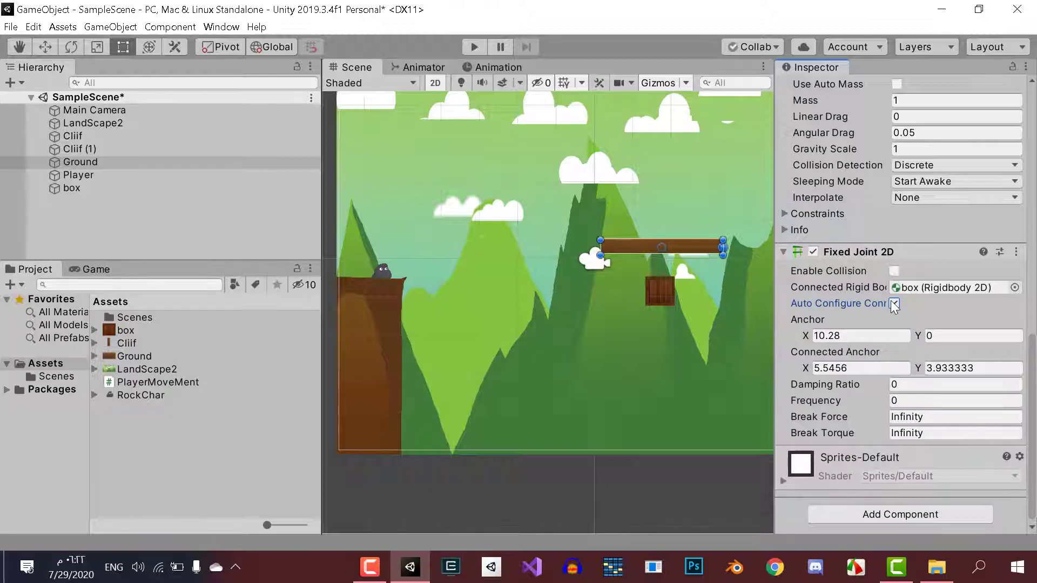
left_click(478, 47)
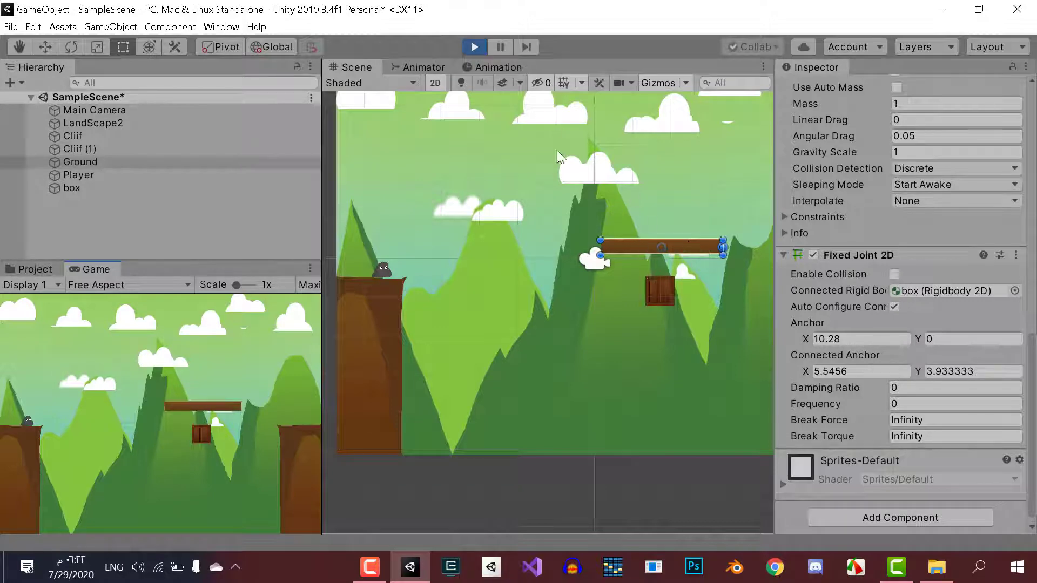
left_click(475, 47)
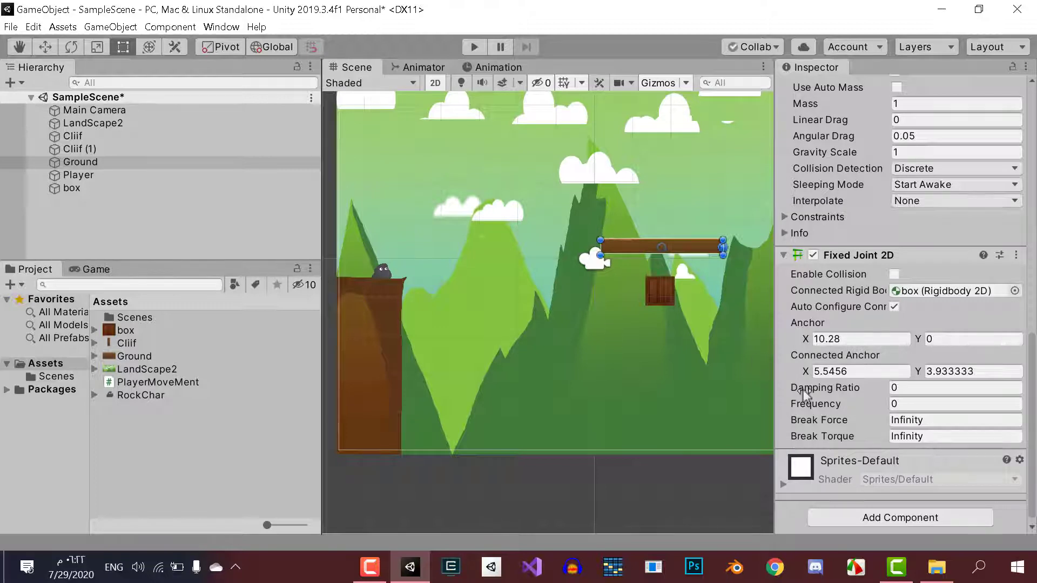
- Set the Fixed Joint 2D Frequency to 2 and play-test the scene
left_click(908, 404)
type("2")
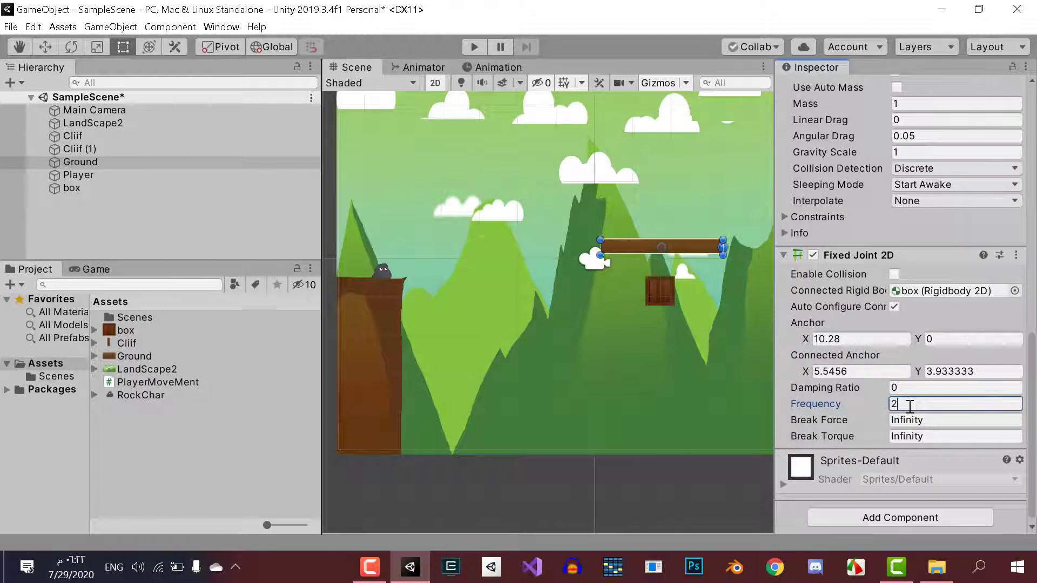
left_click(474, 48)
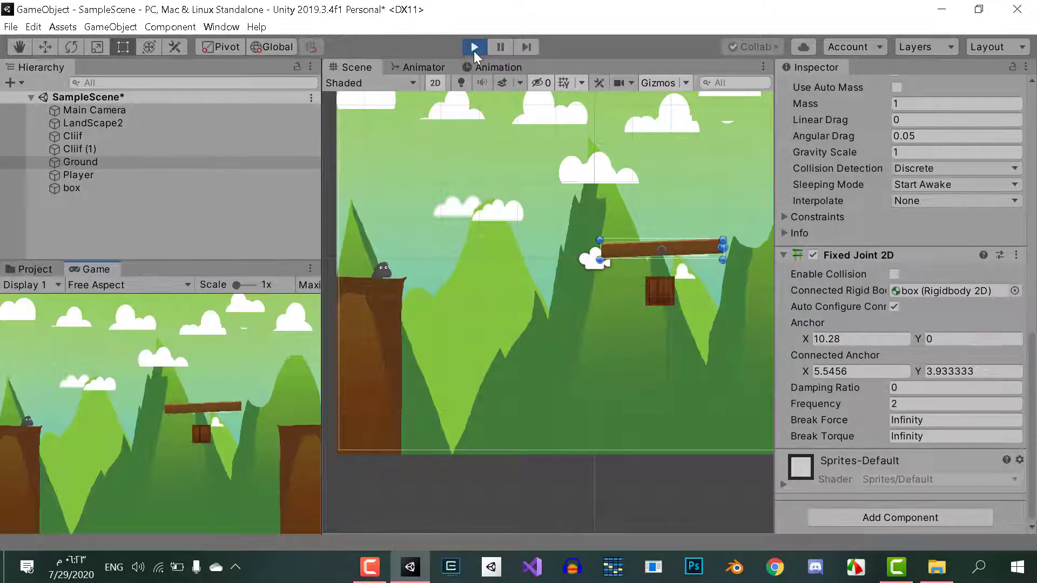
left_click(474, 49)
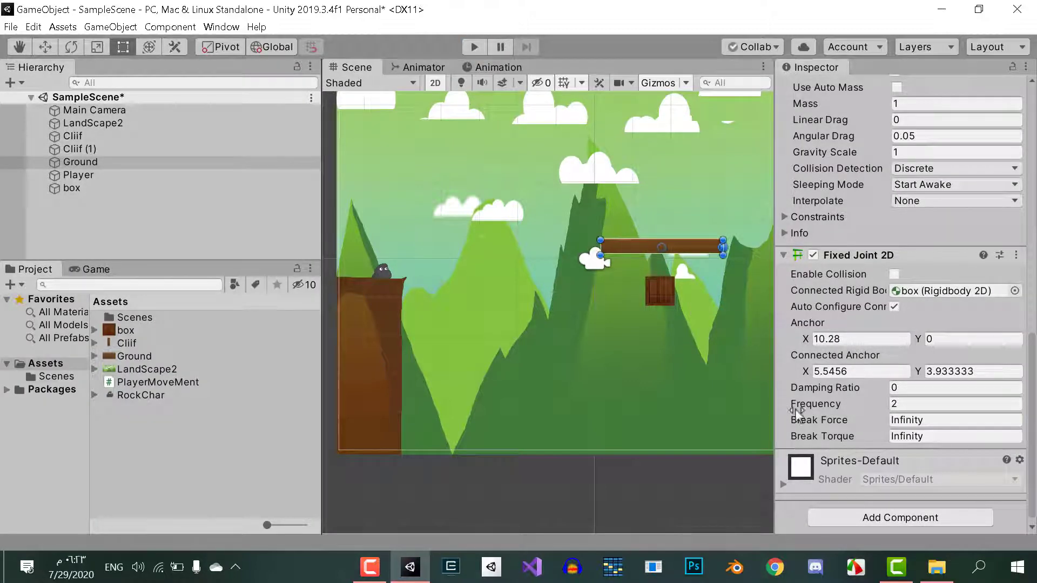
- Change the joint's Frequency to 100 and run another test
mouse_move(820, 405)
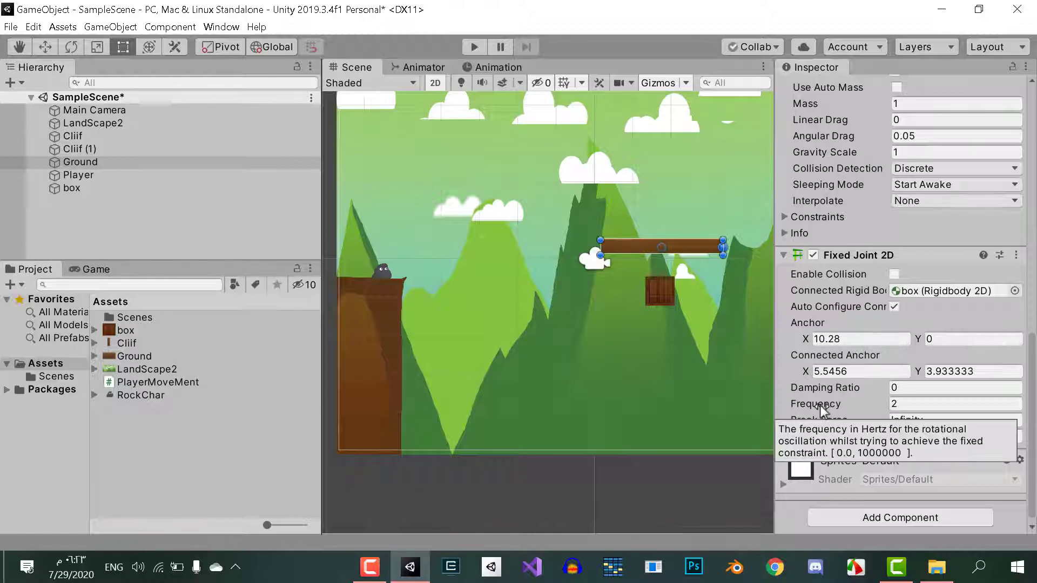
left_click(897, 402)
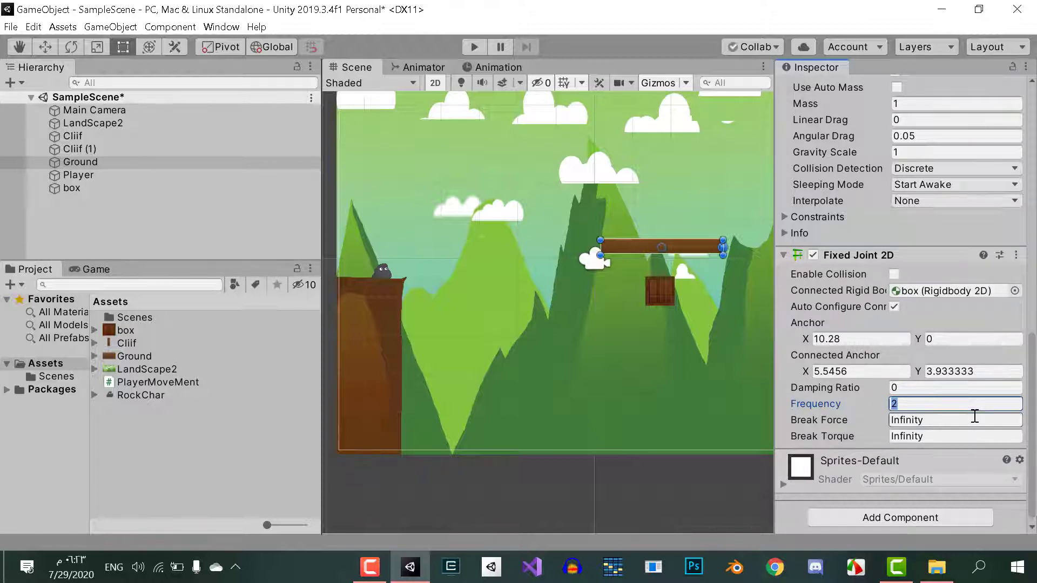
type("100")
left_click(478, 45)
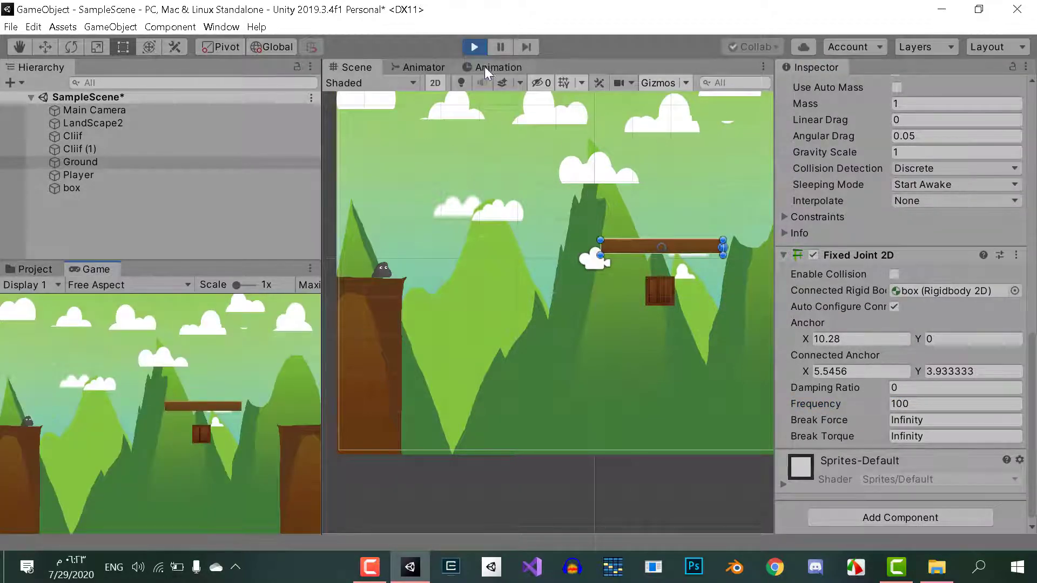
left_click(475, 47)
- Set the Frequency to 1 and play-test the plank's springy swing
left_click(912, 403)
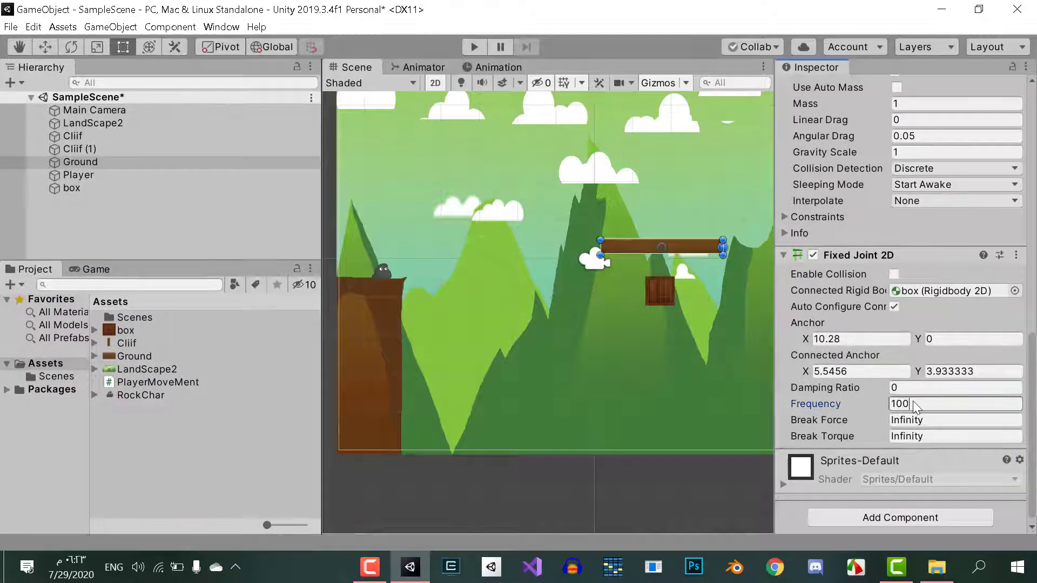
left_click(913, 402)
type("1")
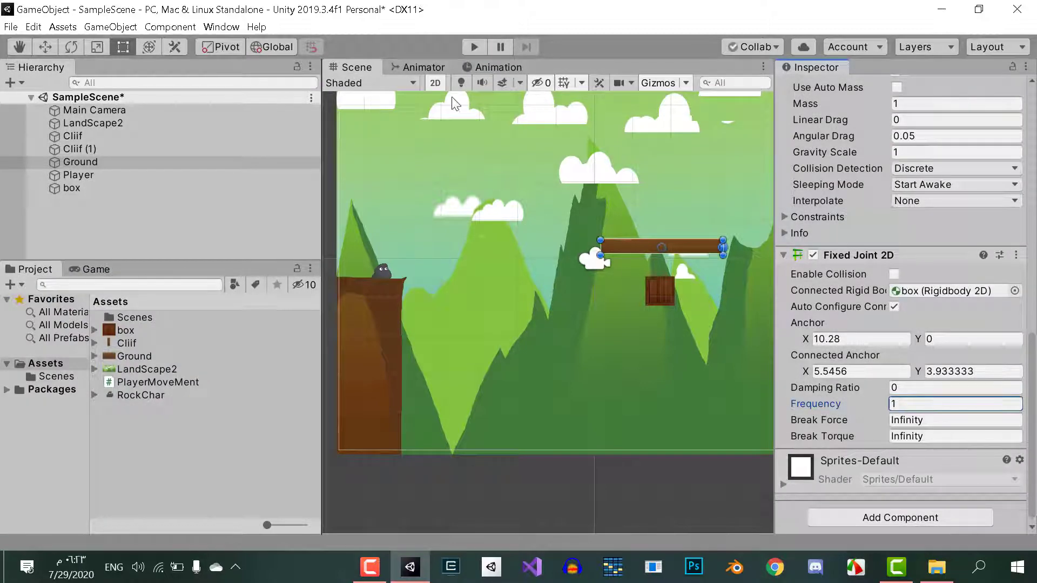
left_click(472, 47)
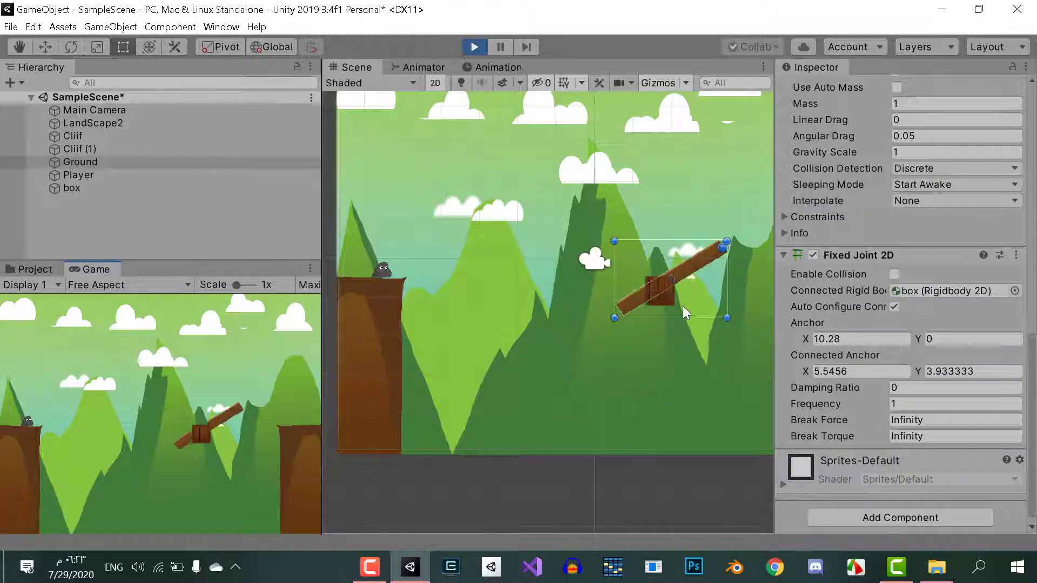
left_click(473, 48)
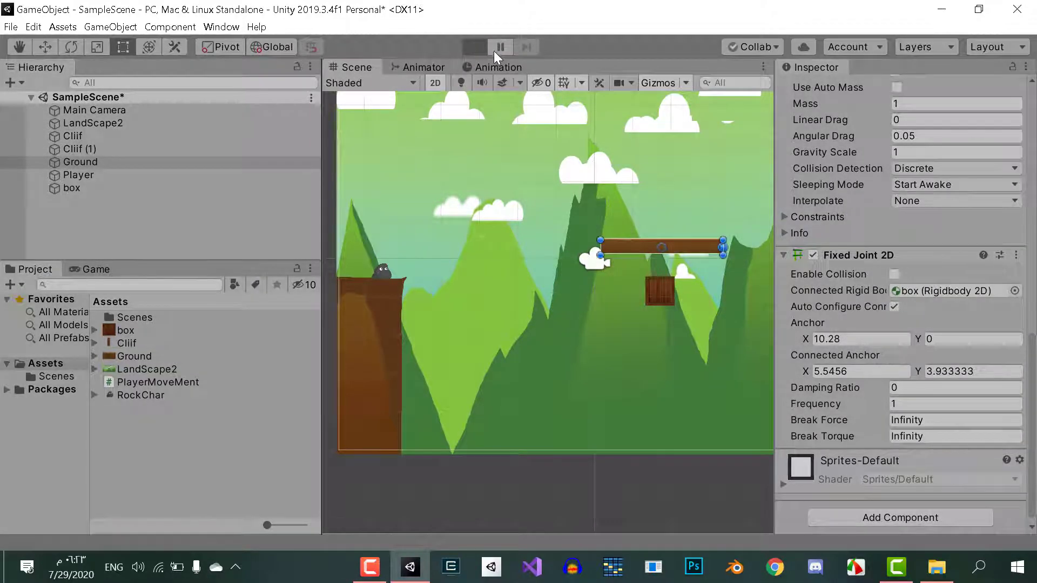
- Rerun the scene twice to confirm the plank tilts with Frequency 1
left_click(500, 48)
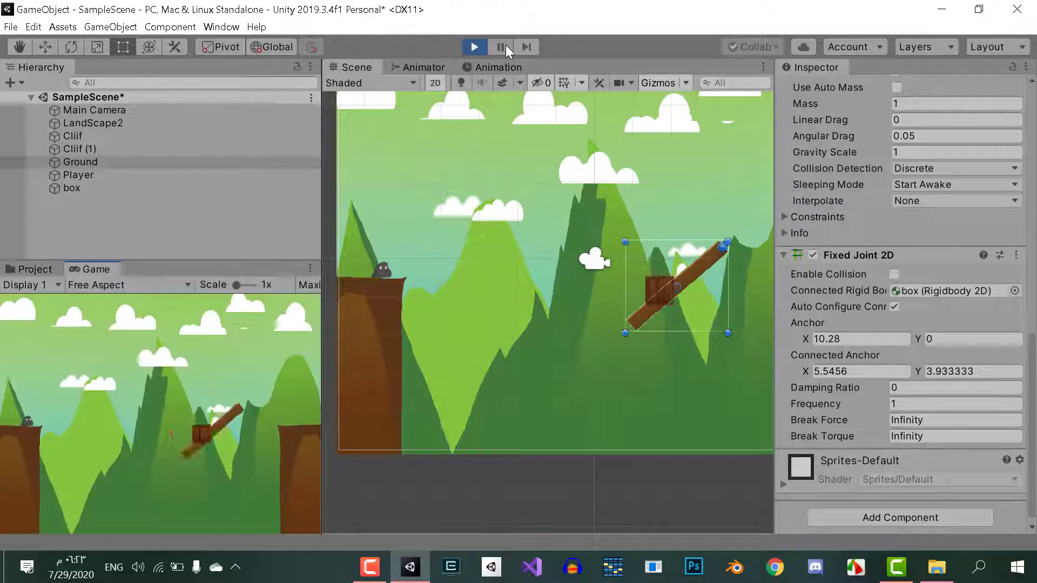
left_click(463, 47)
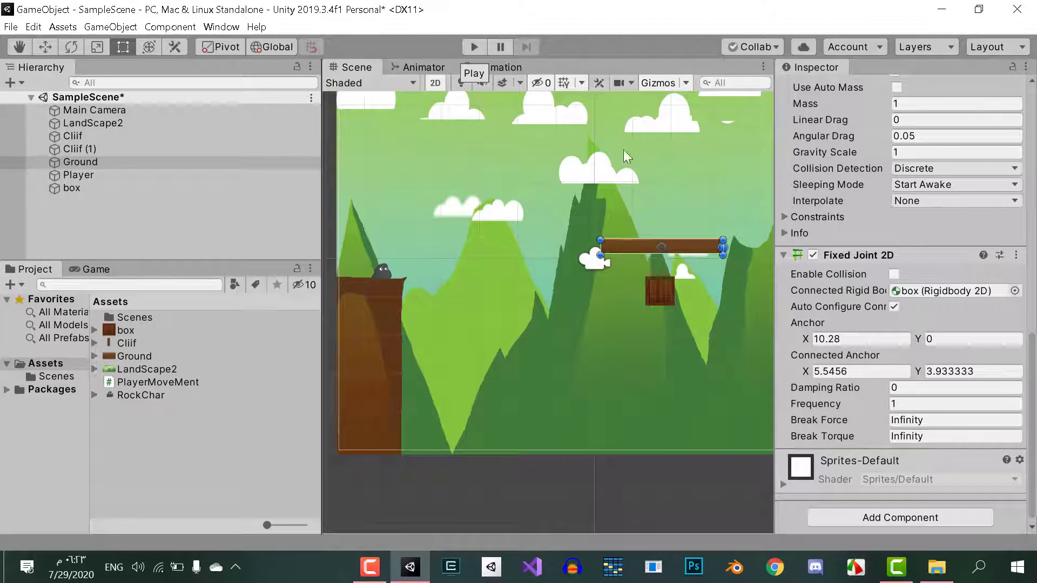
left_click(915, 402)
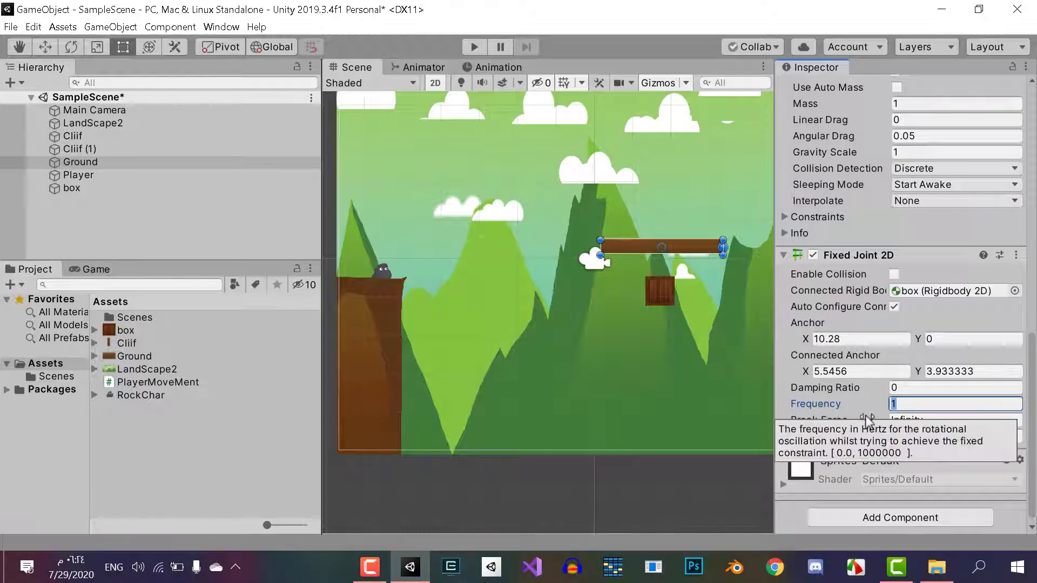
left_click(474, 48)
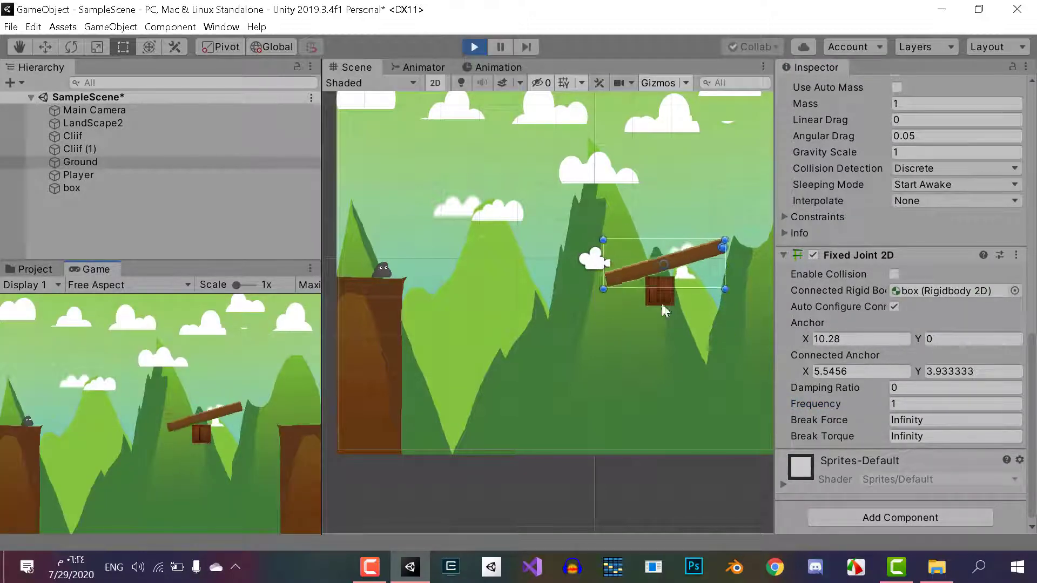
left_click(482, 51)
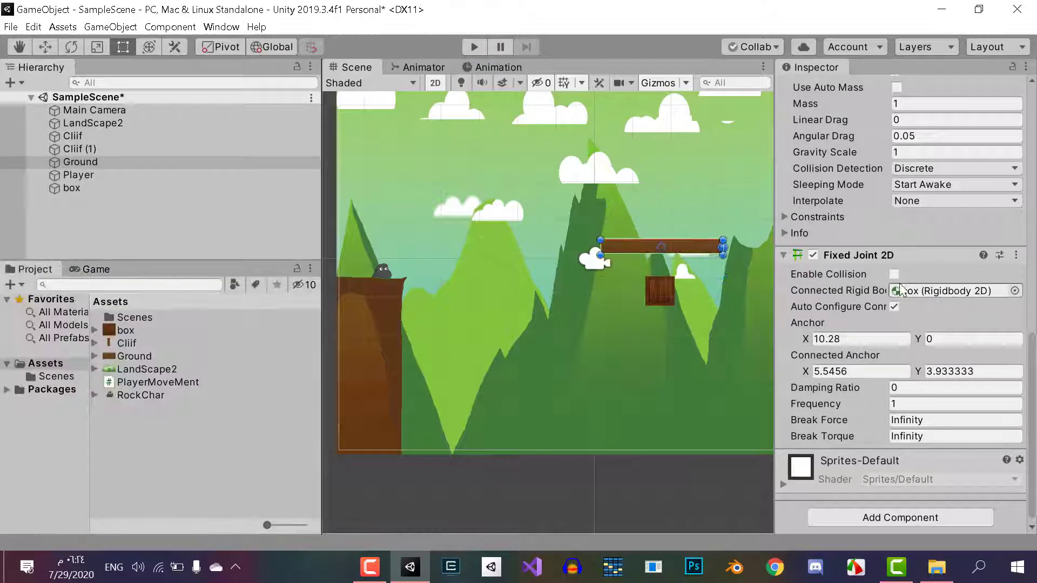
- Turn on Enable Collision for the Fixed Joint 2D and run a brief test
left_click(894, 274)
left_click(481, 41)
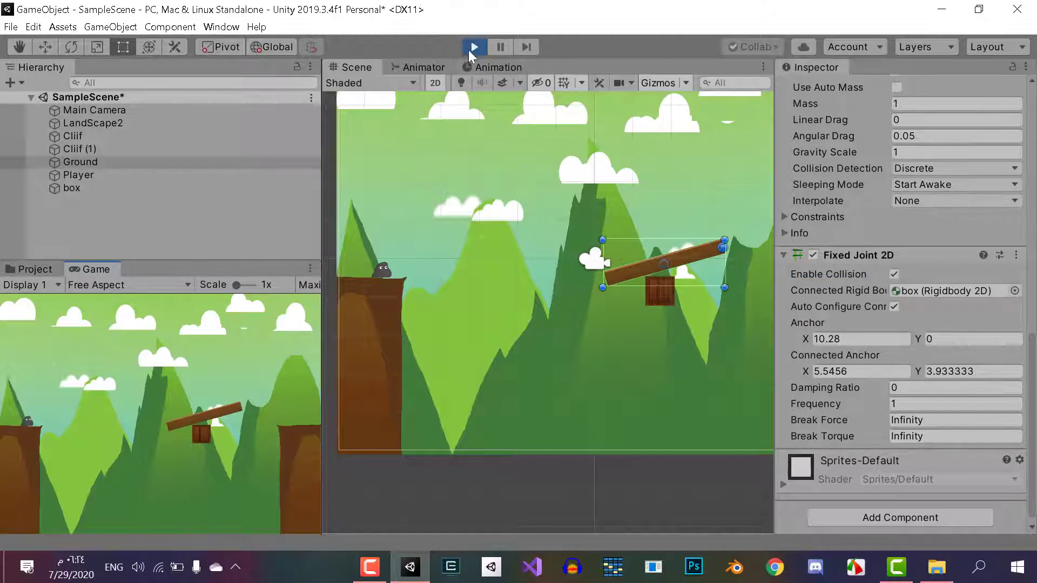
left_click(469, 49)
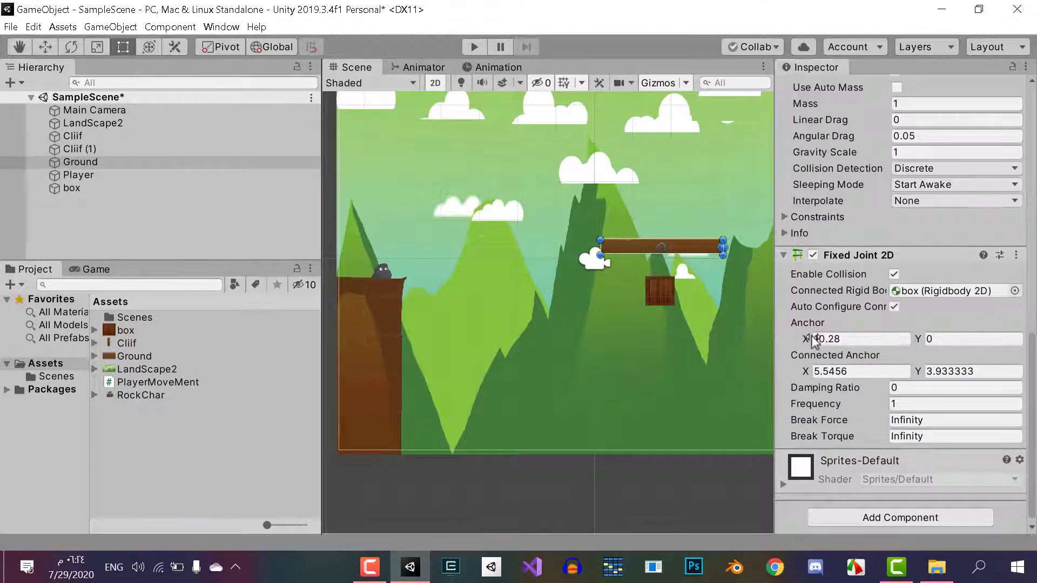
- Move the joint's Anchor X to 9.49, toggling Auto Configure Connected Anchor off and on
left_click_drag(805, 338, 708, 340)
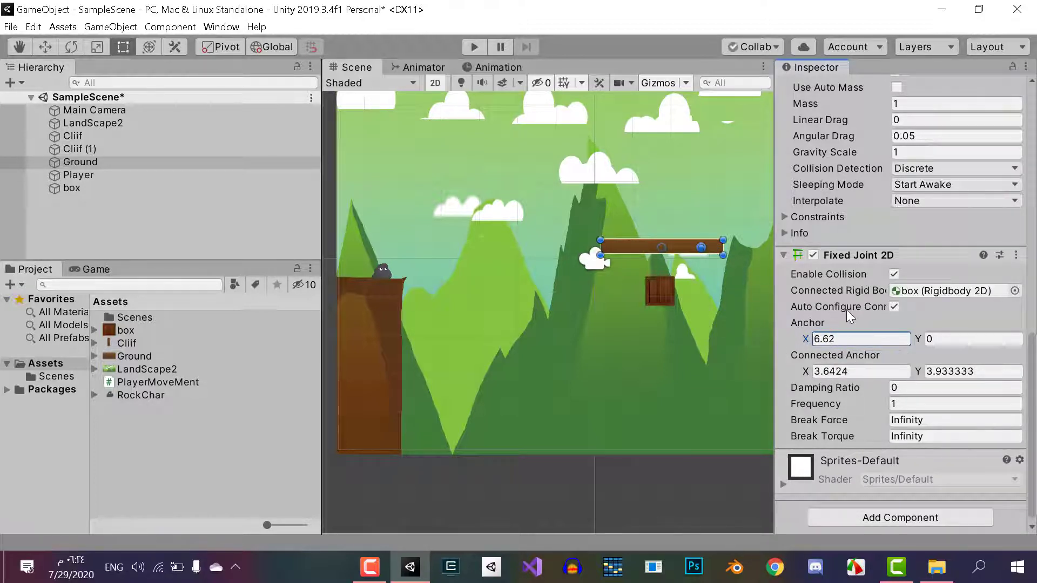
left_click_drag(773, 307, 614, 293)
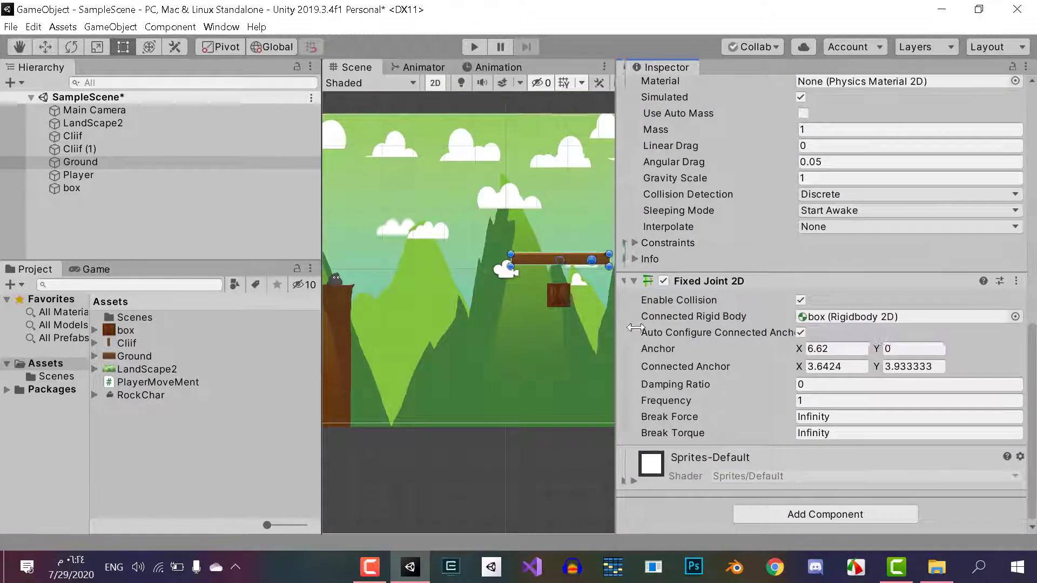
left_click_drag(615, 324, 772, 313)
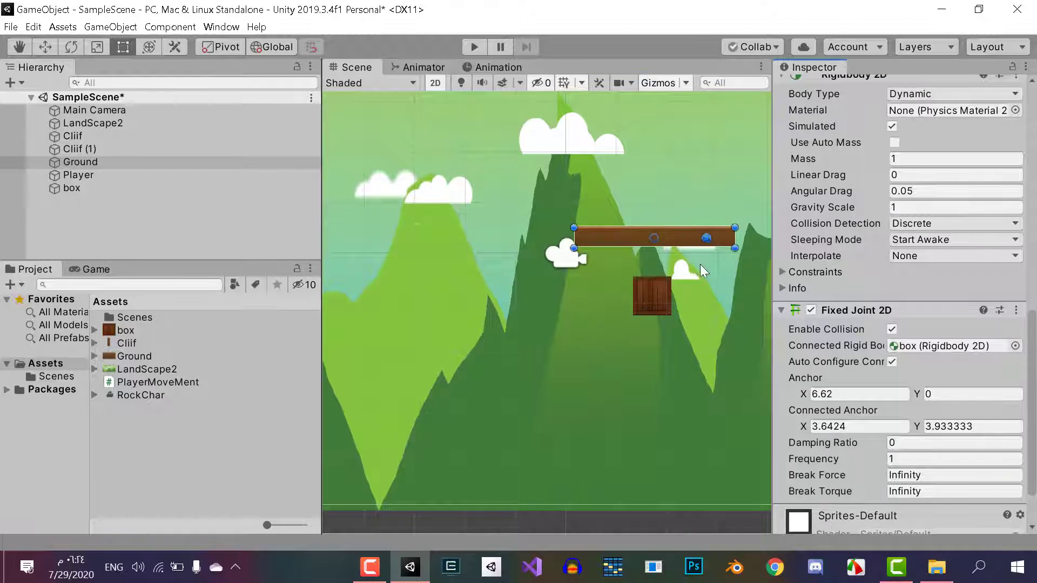
left_click(889, 362)
mouse_move(804, 395)
left_mouse_down()
mouse_move(697, 388)
mouse_move(800, 394)
left_mouse_up()
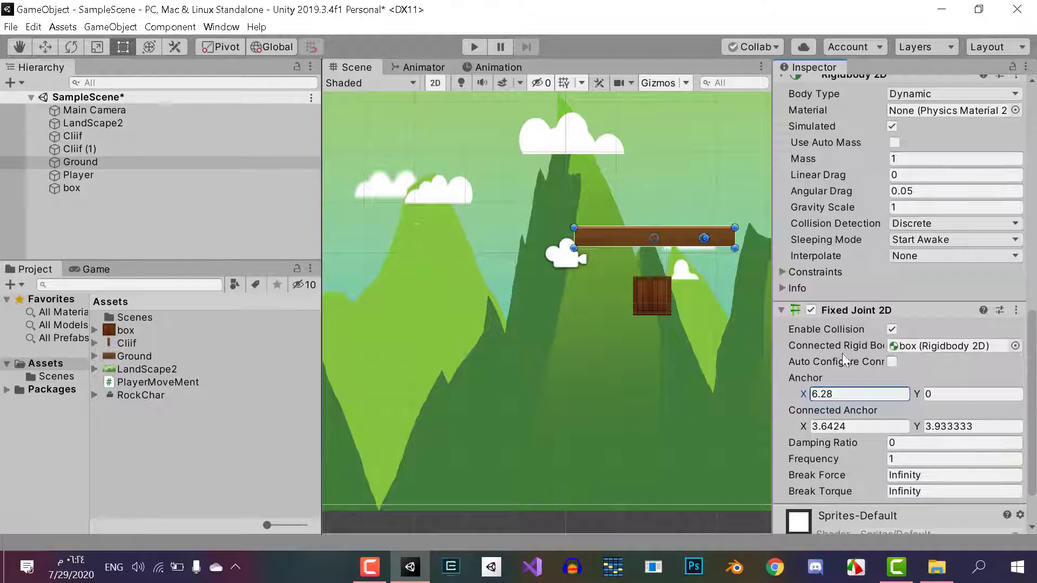
left_click(897, 362)
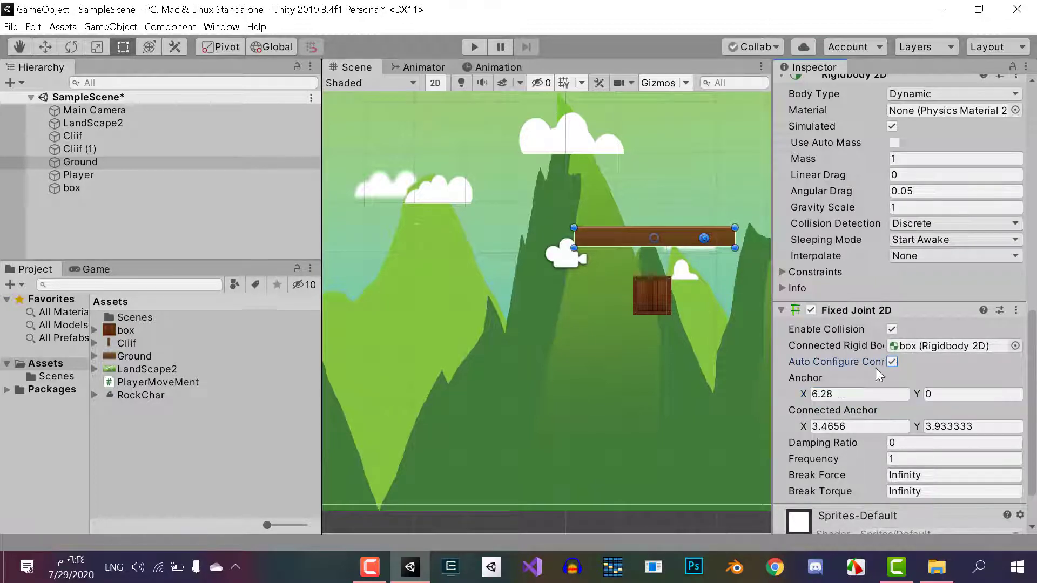
left_click_drag(814, 397, 845, 409)
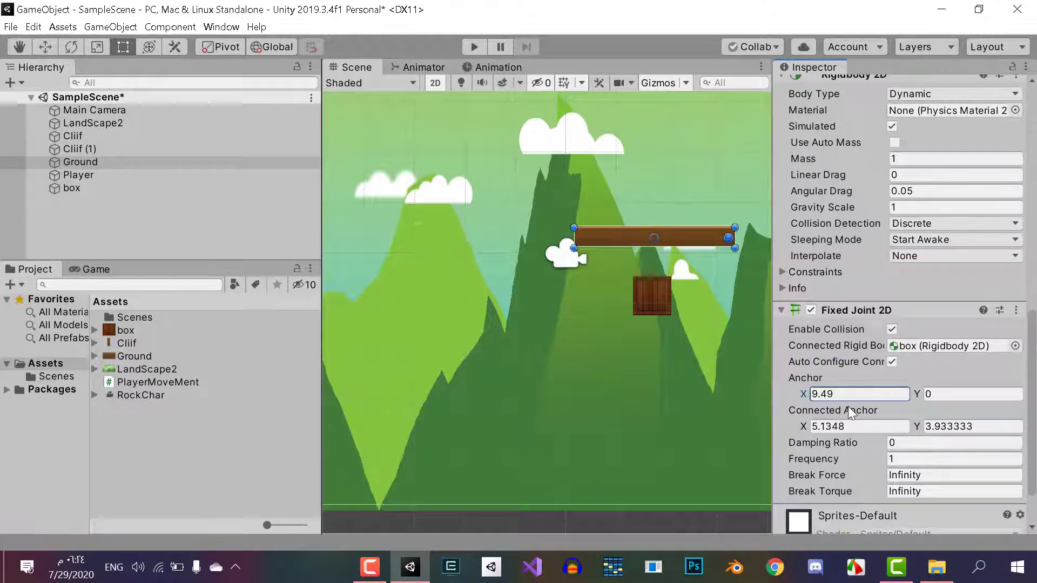
scroll(845, 411, "down", 3)
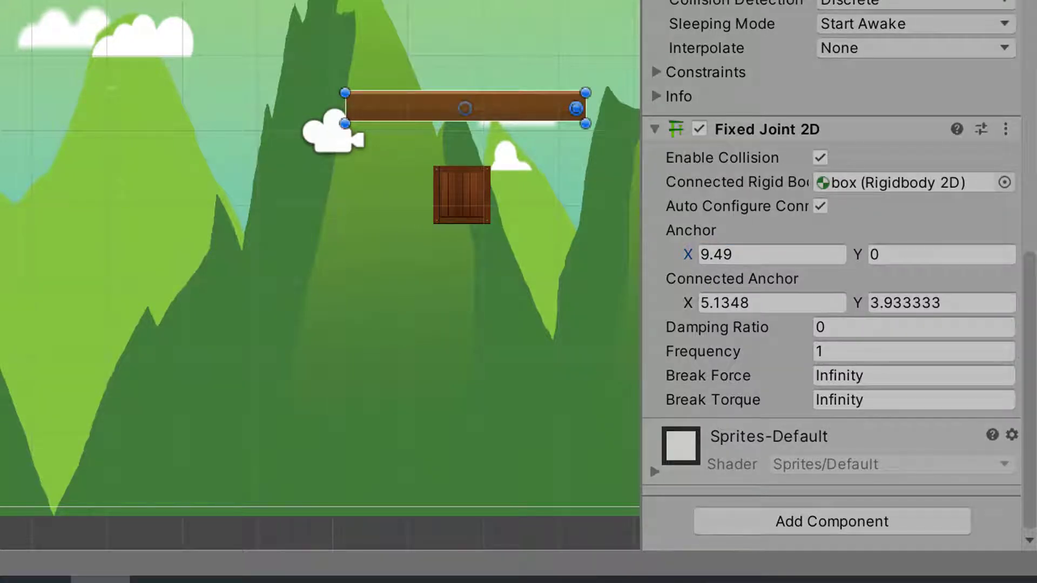
left_click(456, 212)
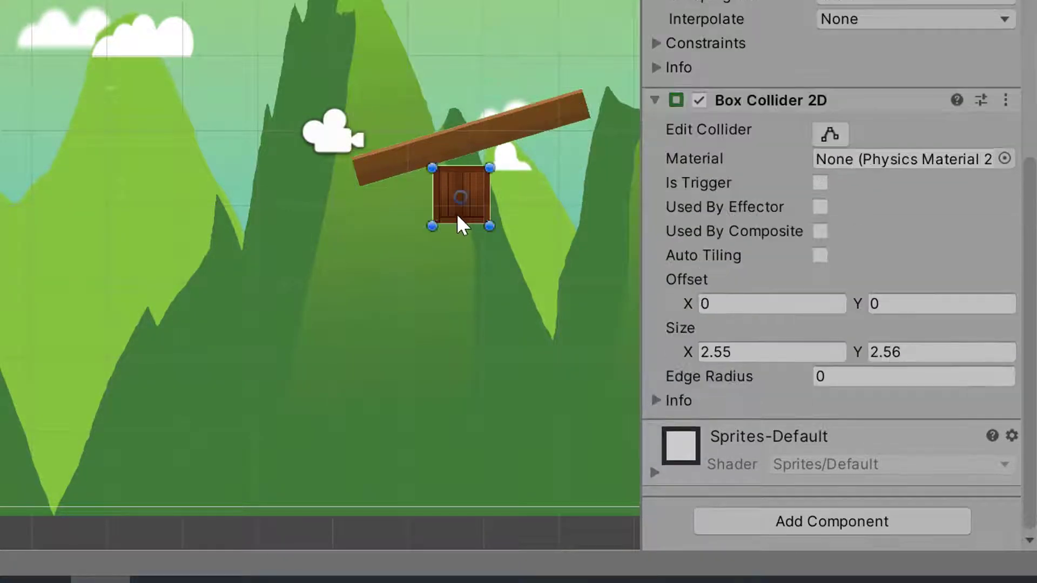
left_click_drag(464, 205, 255, 204)
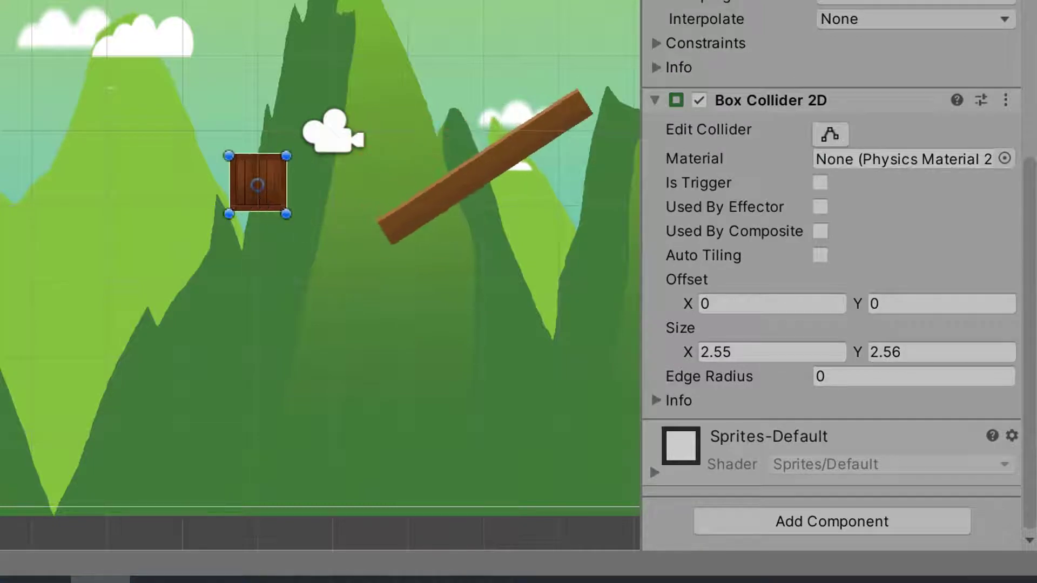
left_click(478, 44)
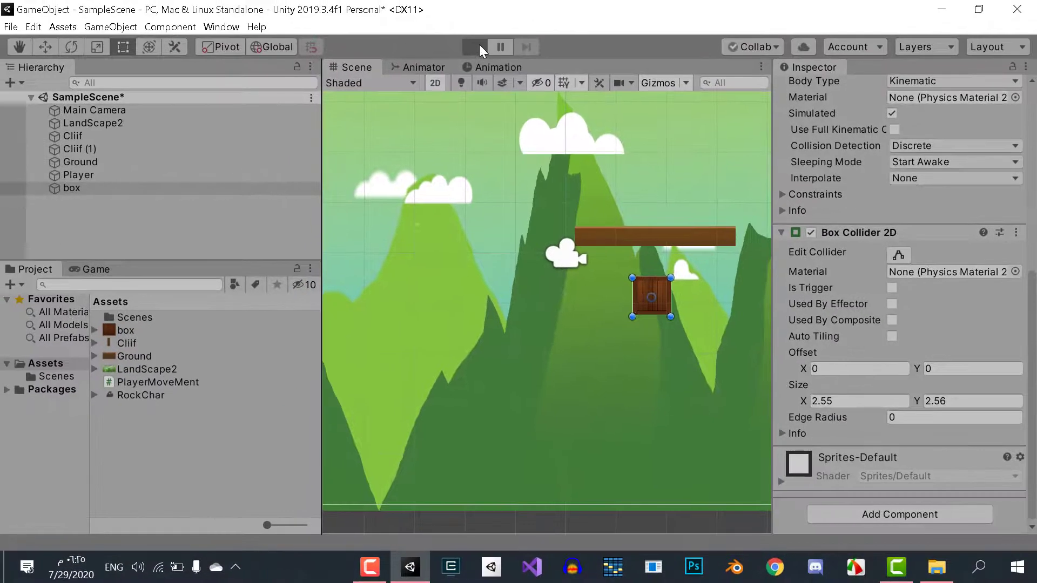
left_click(479, 44)
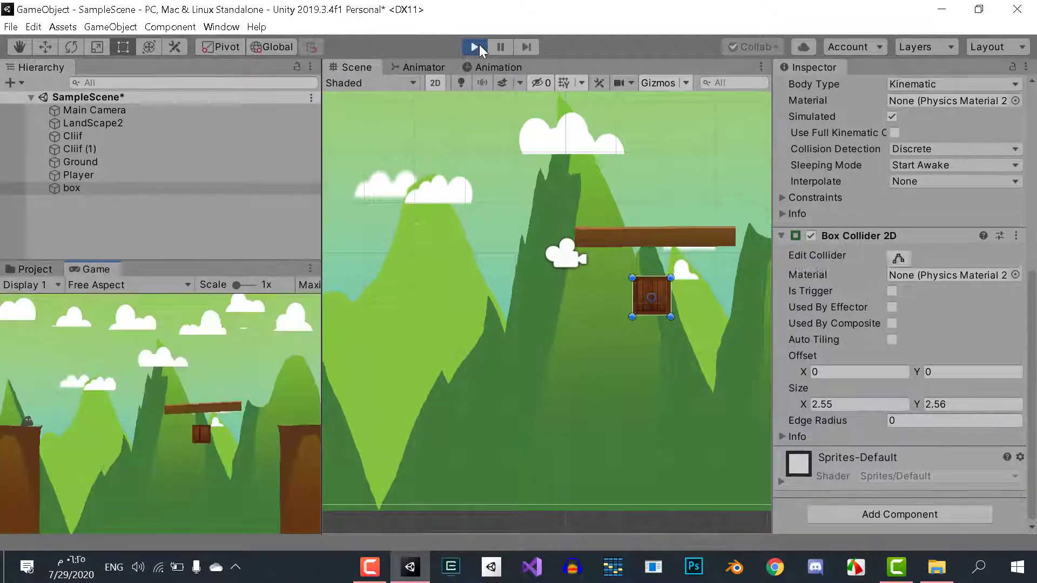
left_click(479, 45)
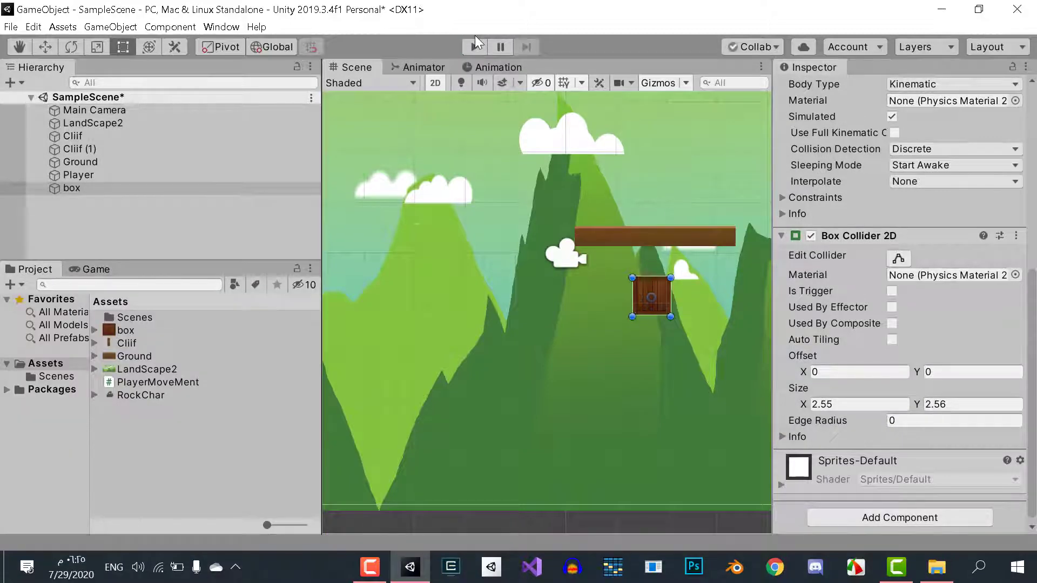
left_click(474, 46)
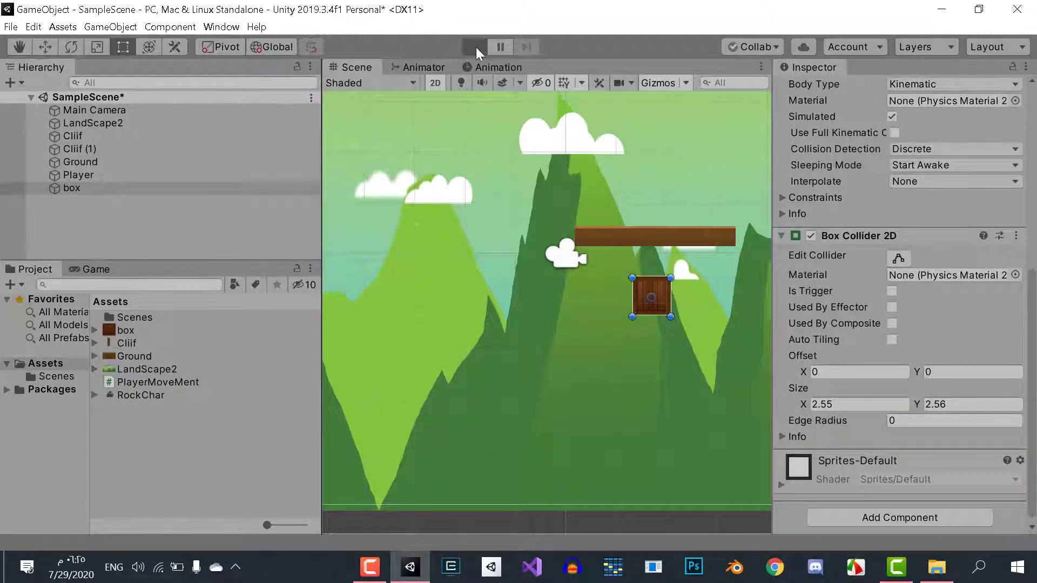
left_click(839, 374)
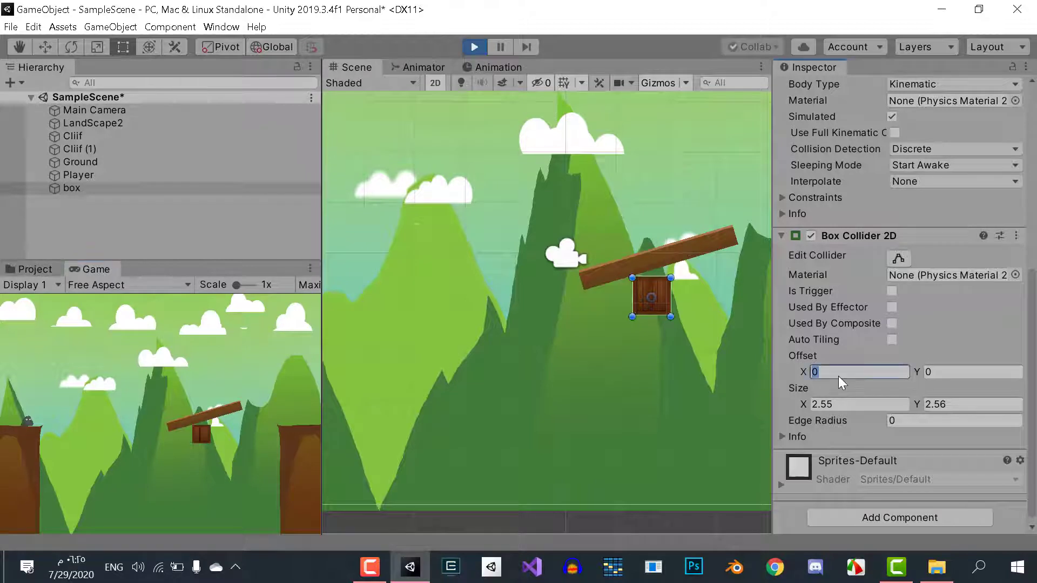
type("10")
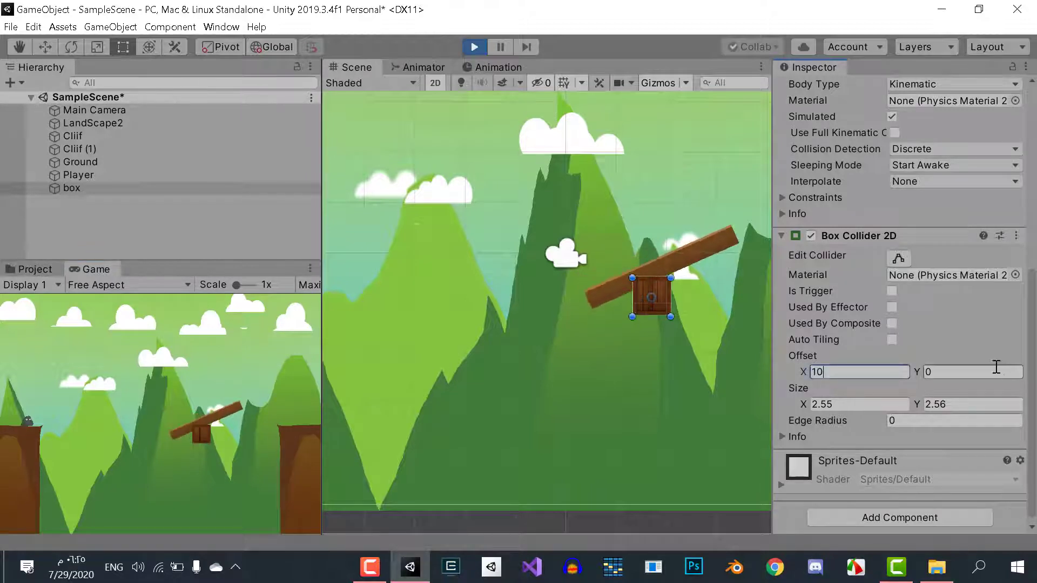
left_click(995, 367)
type("100")
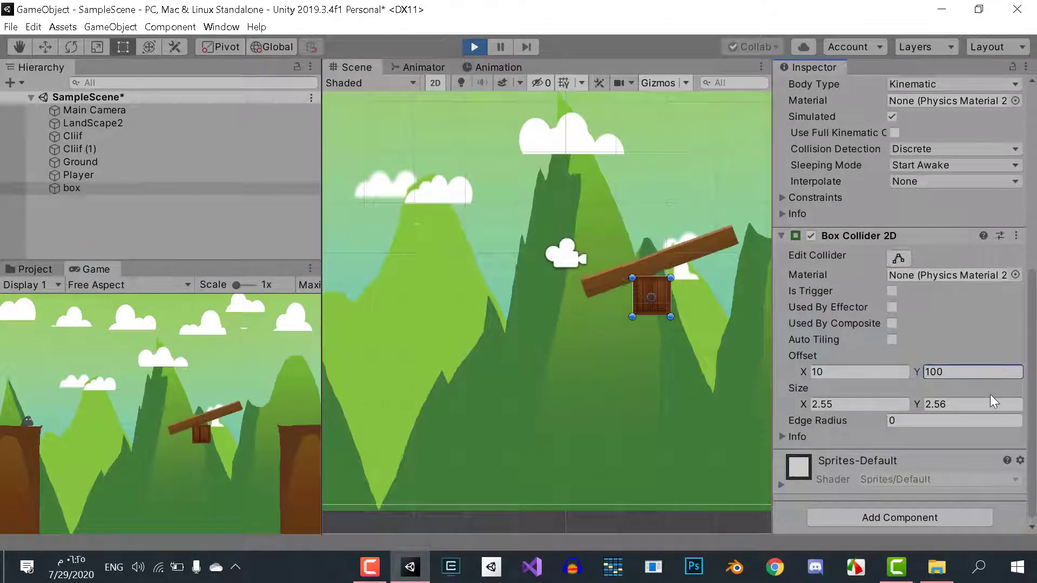
left_click(466, 50)
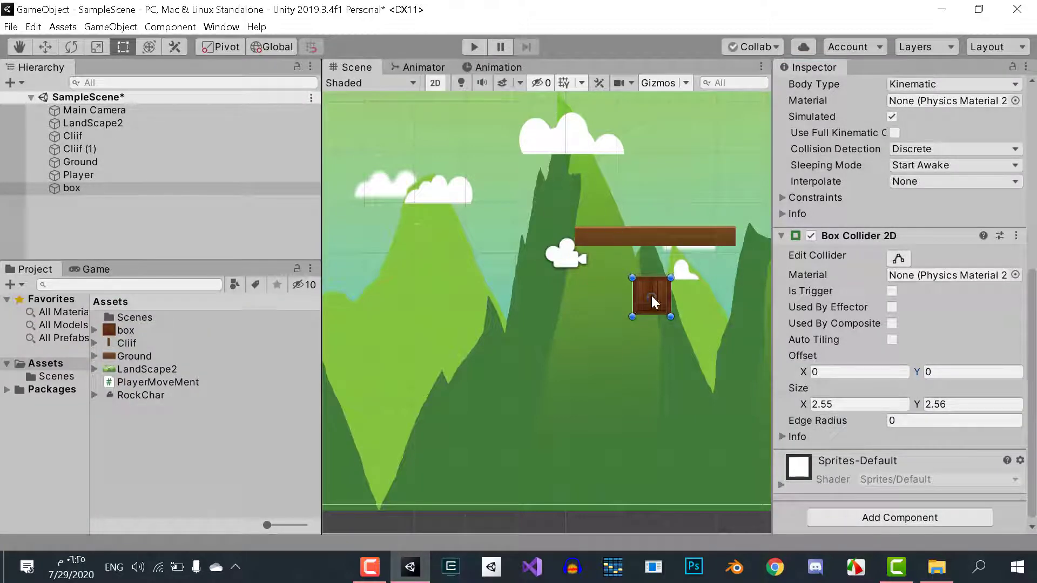
- Drag the box left of the plank, play-test twice, then select Ground
left_click_drag(646, 303, 567, 304)
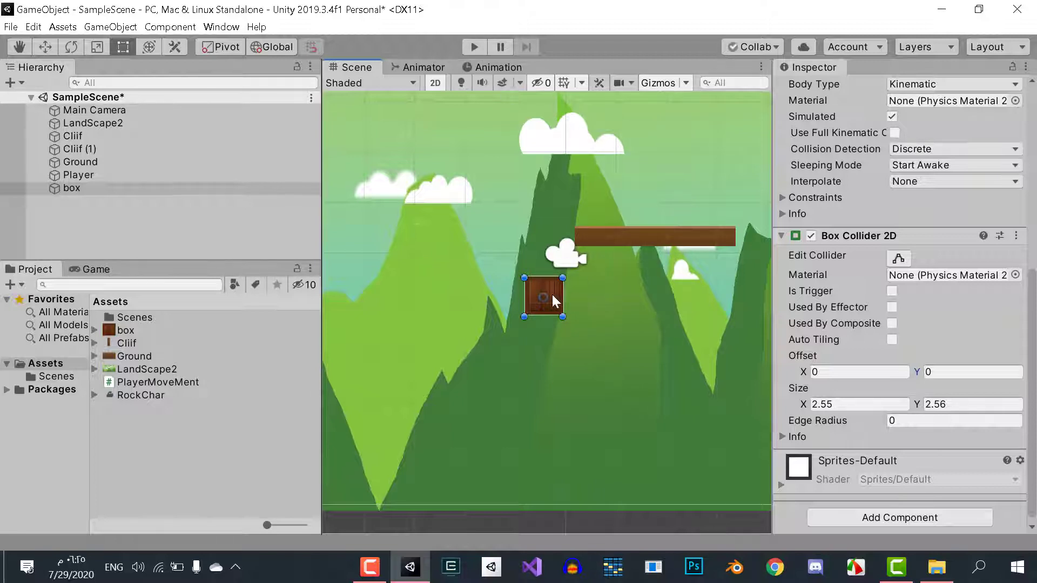
left_click(470, 45)
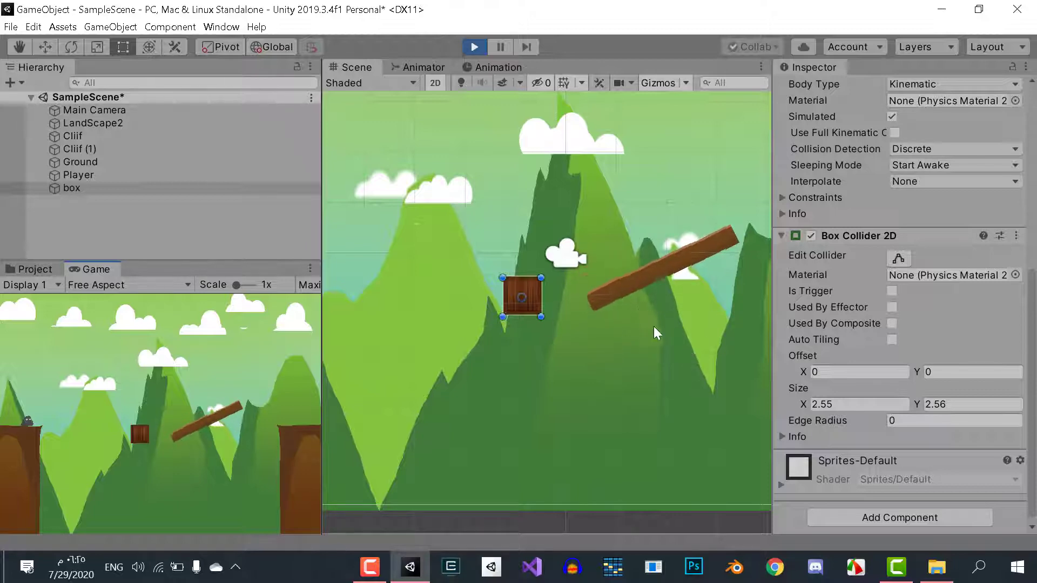
left_click(480, 44)
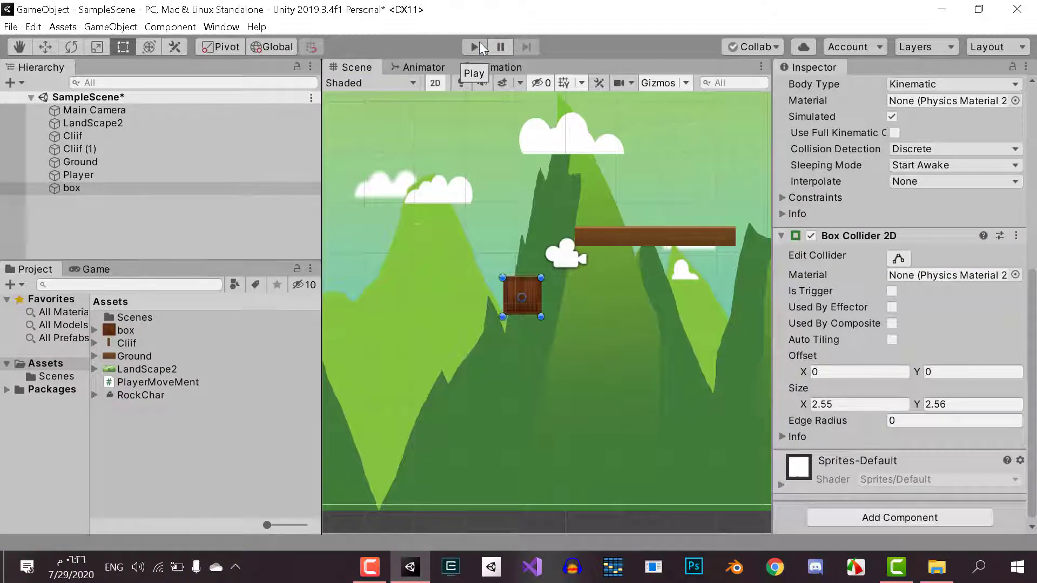
left_click(479, 42)
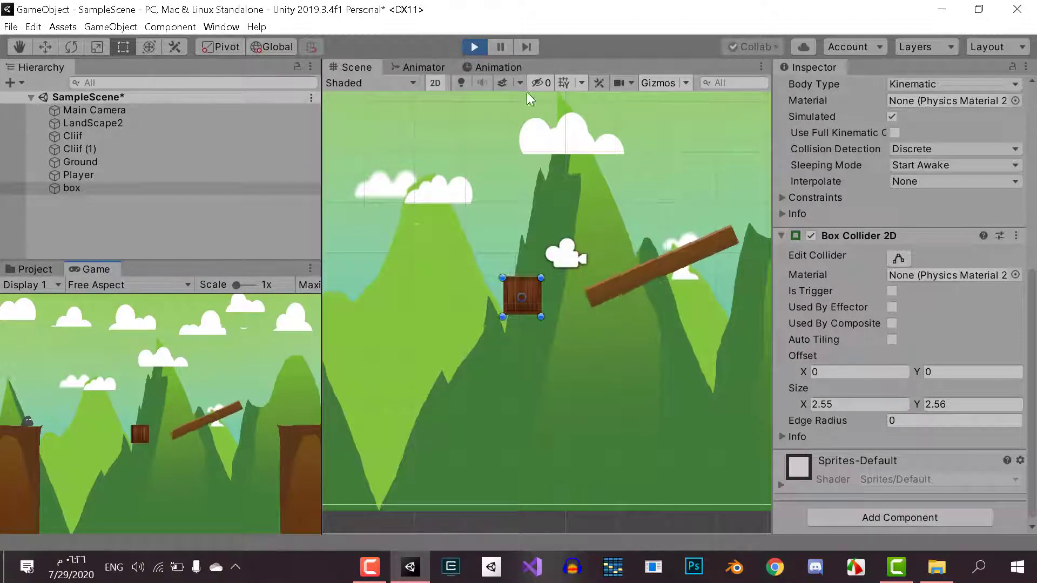
left_click(474, 46)
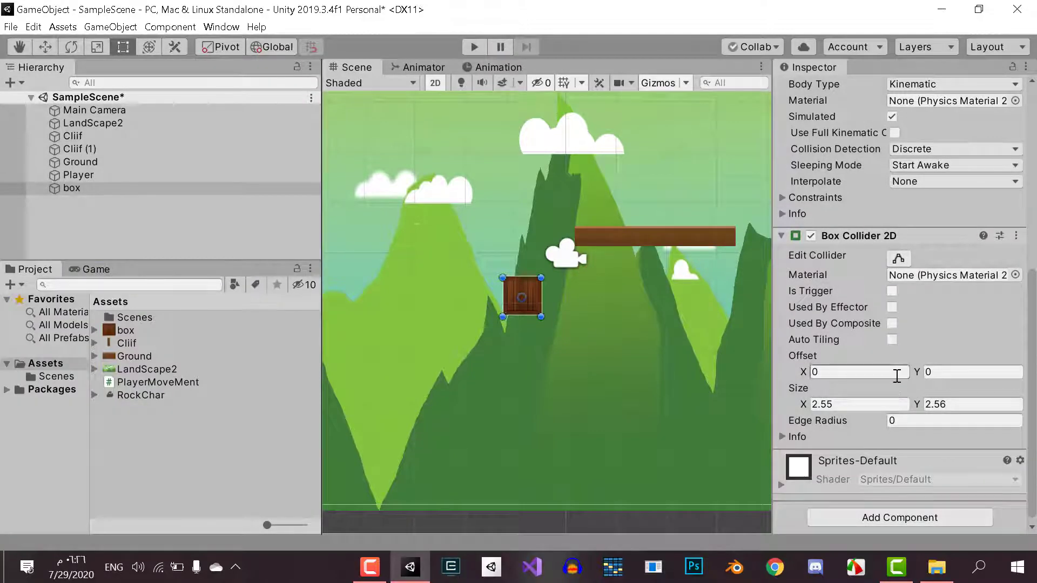
scroll(894, 376, "down", 1)
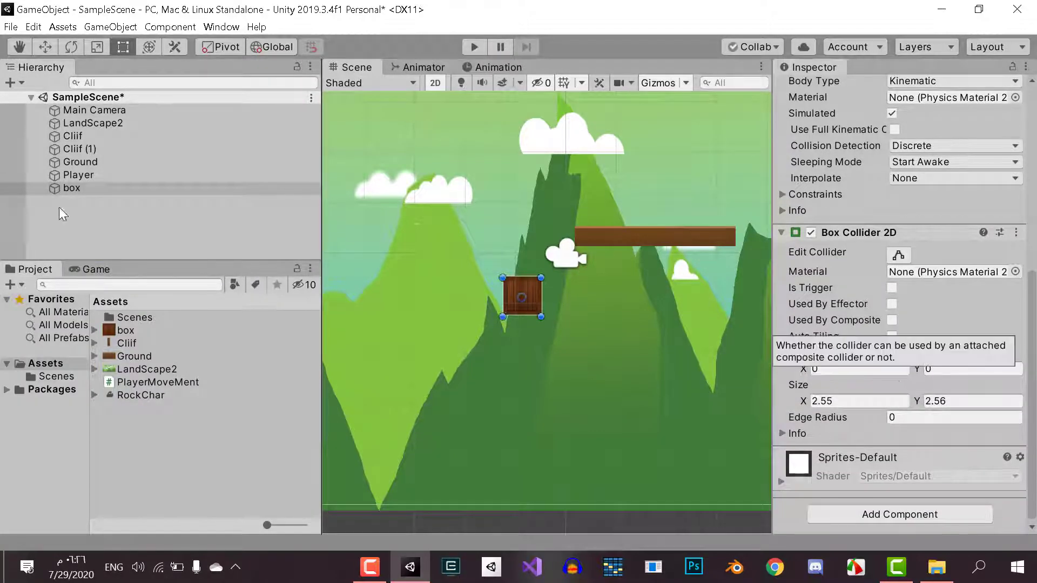
left_click(91, 164)
- Set the joint's Damping Ratio to 0.5 and play-test the scene
scroll(1009, 335, "down", 10)
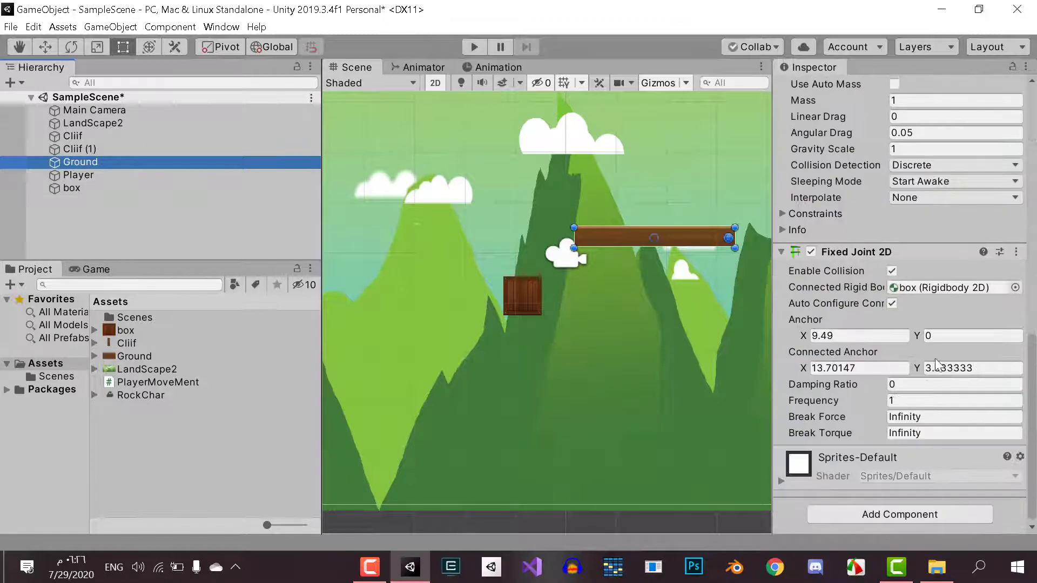
left_click(848, 385)
left_click(941, 380)
type(".5")
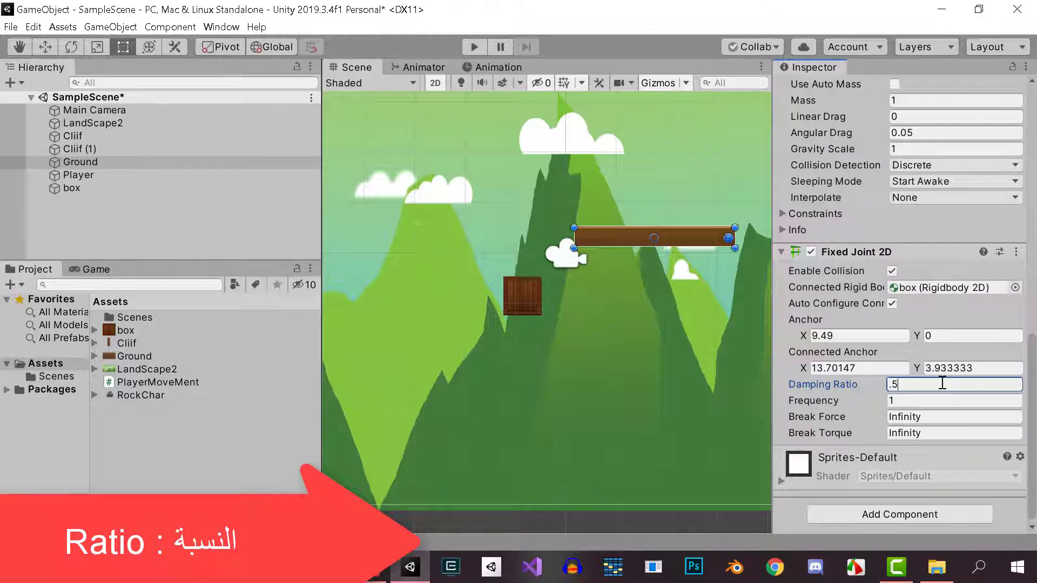
left_click(468, 49)
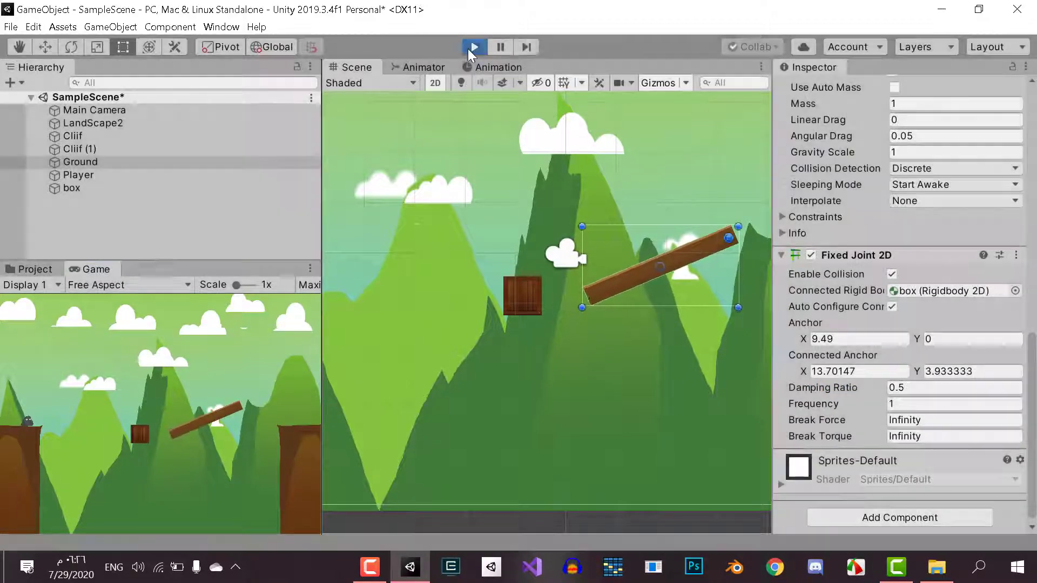
left_click(468, 49)
- Change the Damping Ratio to 1 and run another test
left_click(921, 388)
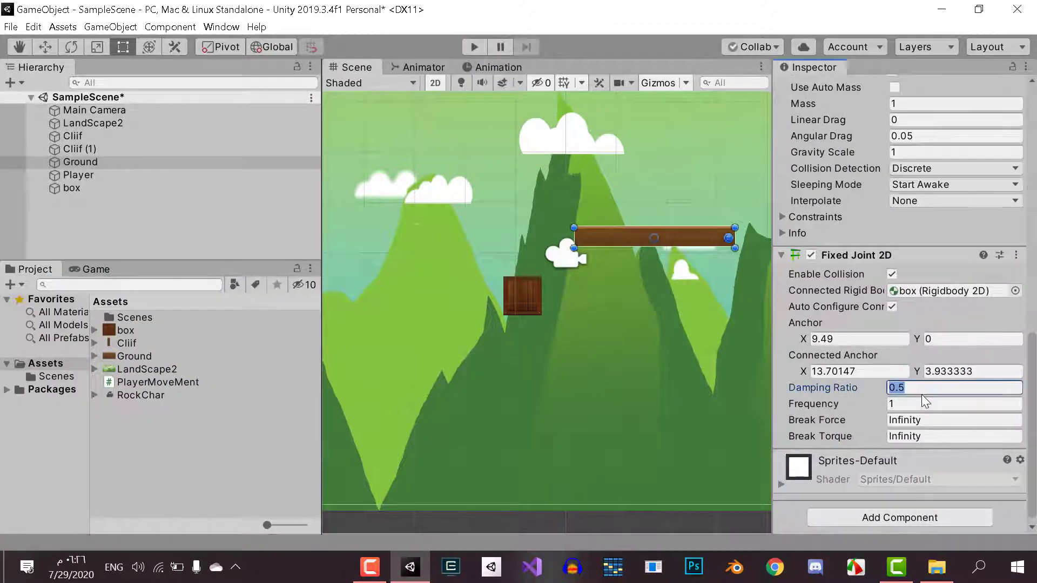
type("01")
type("1")
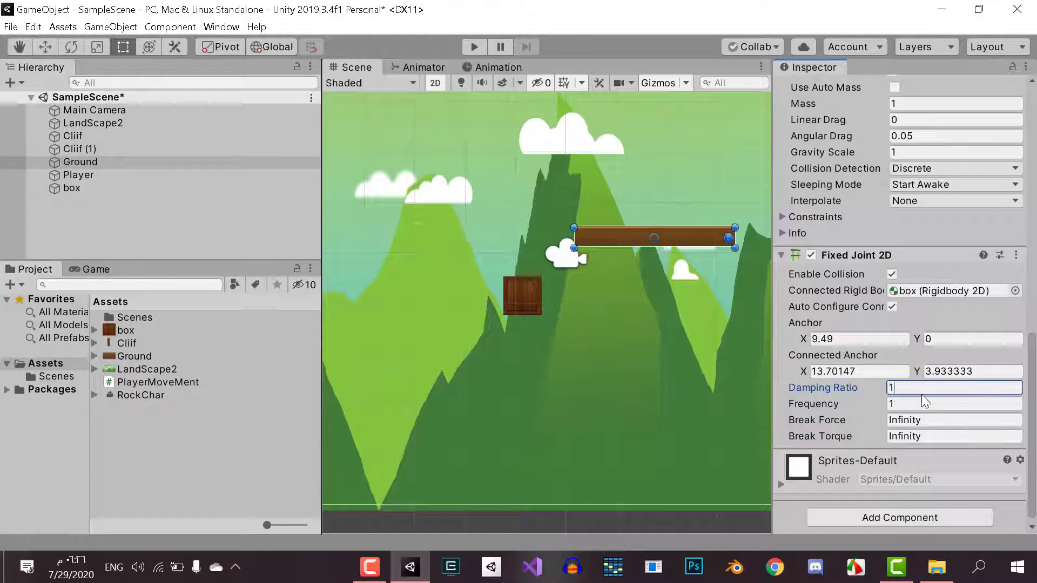
left_click(475, 47)
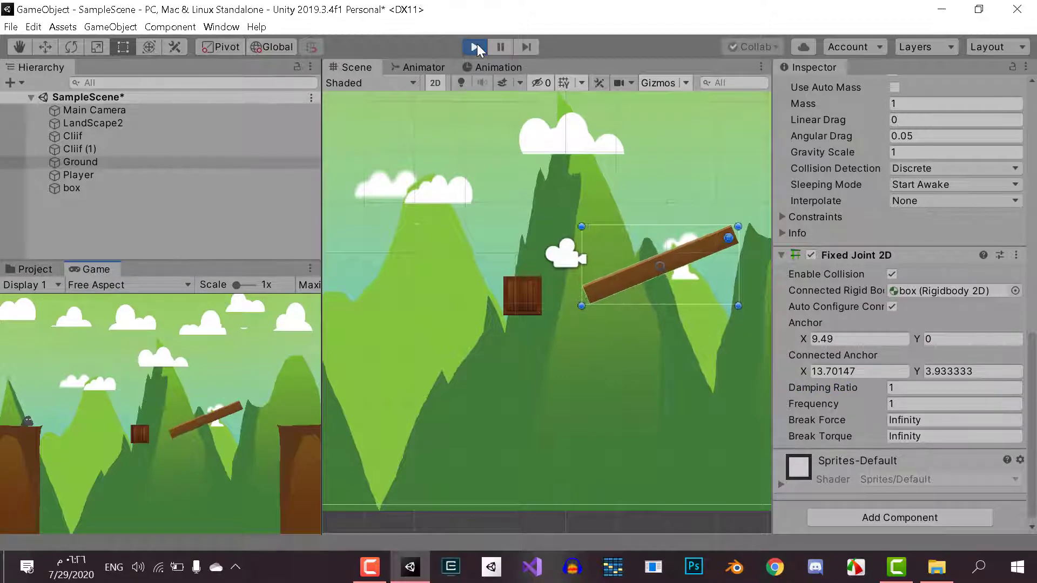
left_click(474, 47)
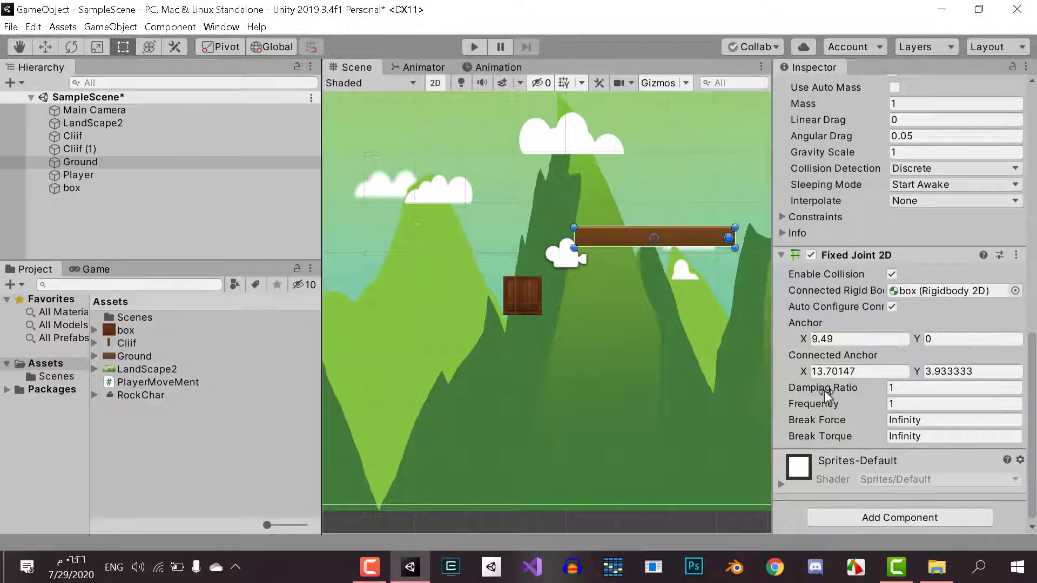
- Set Damping Ratio to 0 with no connected body, leaving Break Force at Infinity
left_click(895, 388)
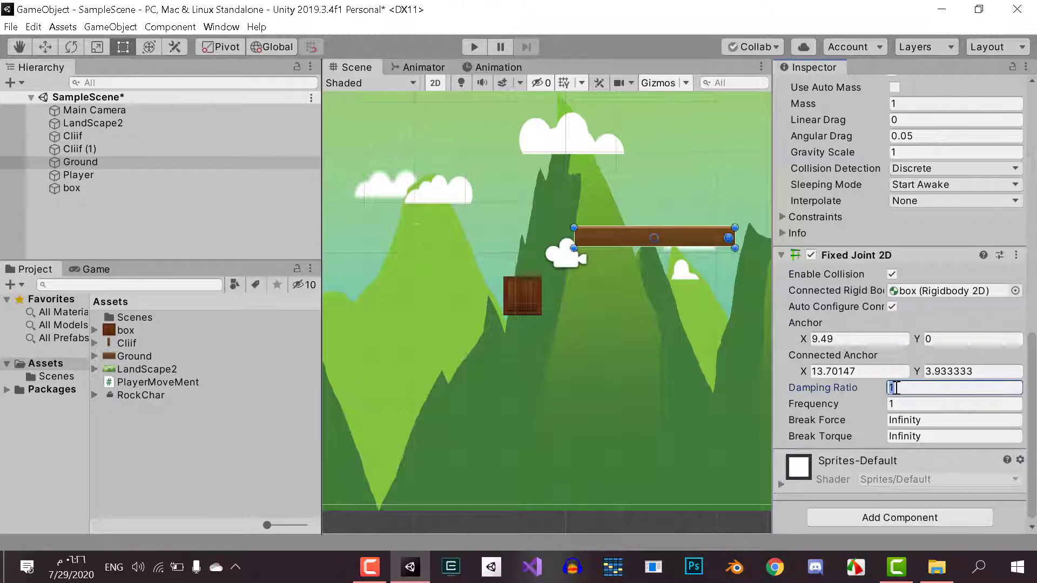
type("0")
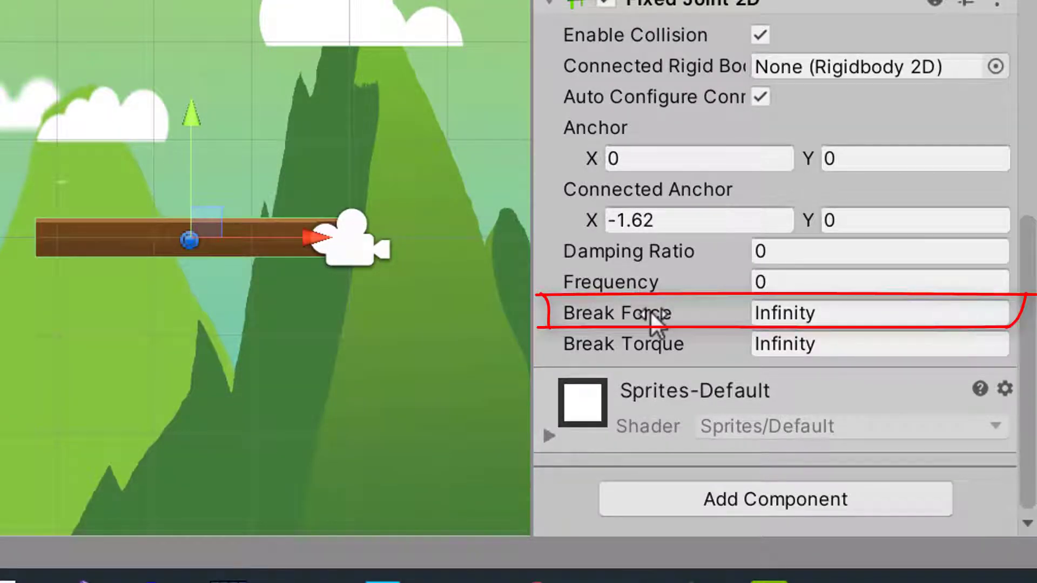
mouse_move(650, 310)
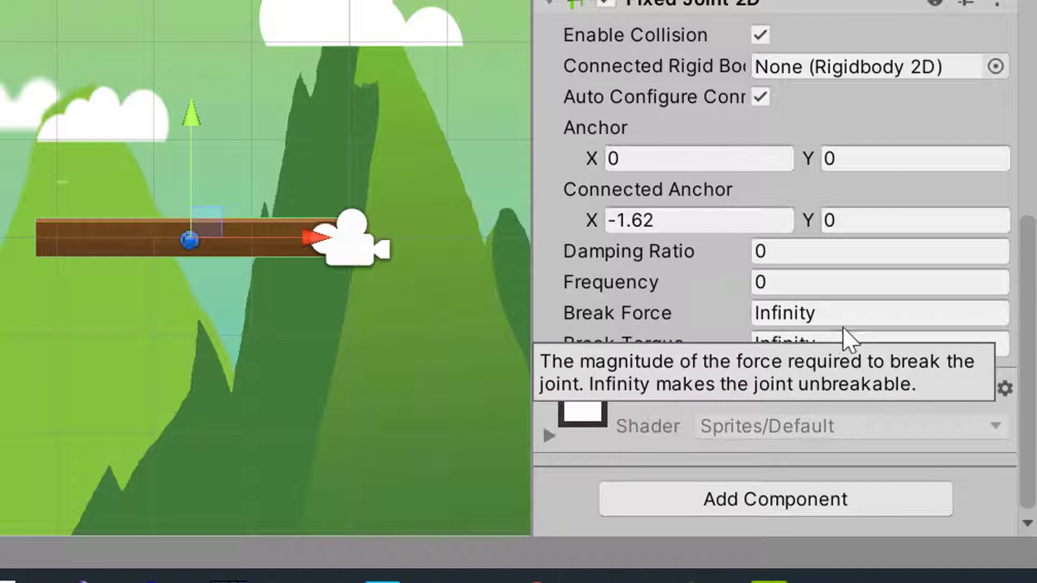
left_click(861, 319)
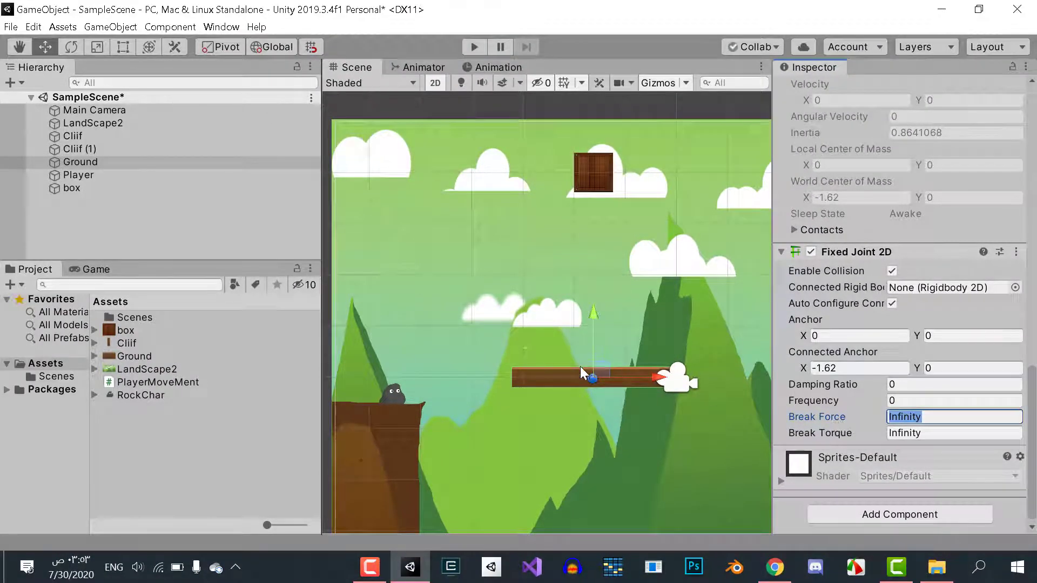
- Set the joint's Break Force to 10 and play-test the platform
middle_click_drag(601, 430, 584, 392)
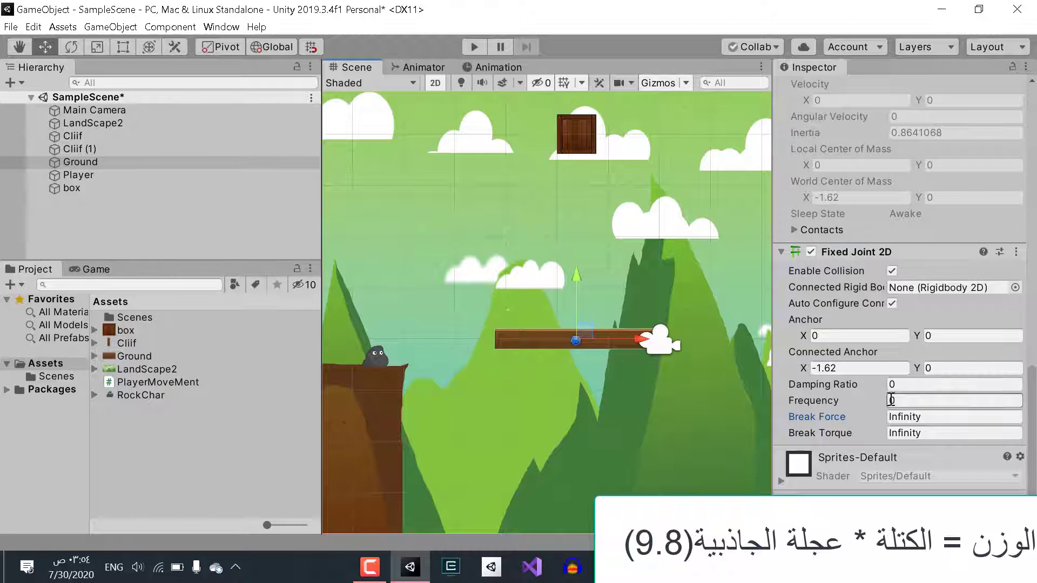
left_click(920, 416)
type("10")
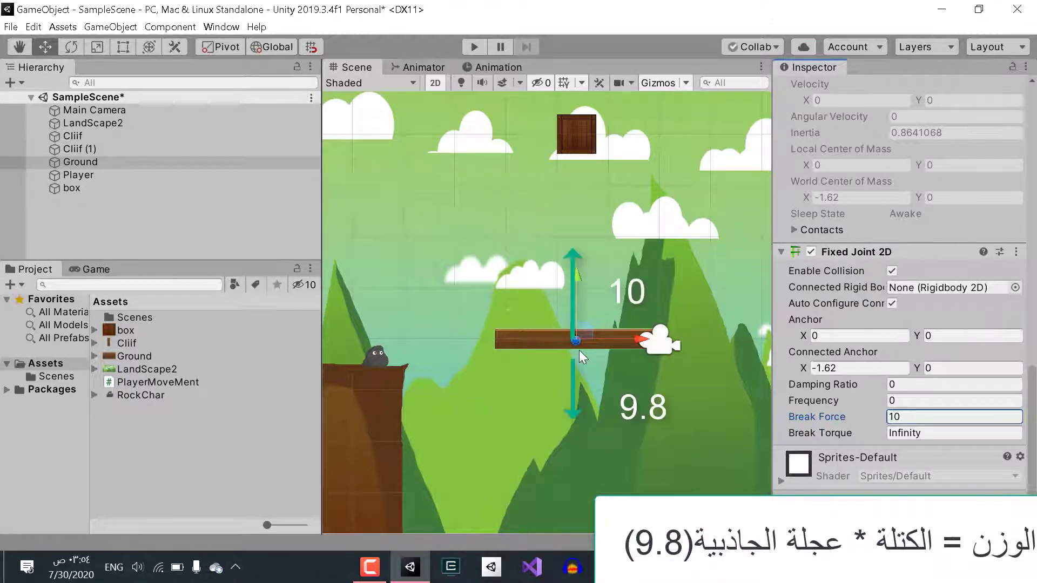
left_click(479, 42)
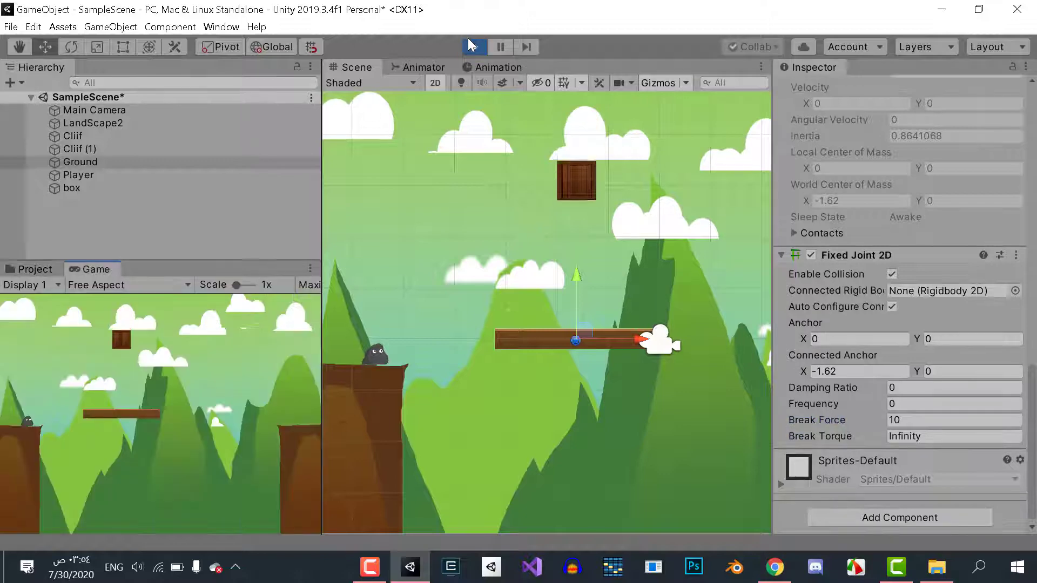
left_click(471, 44)
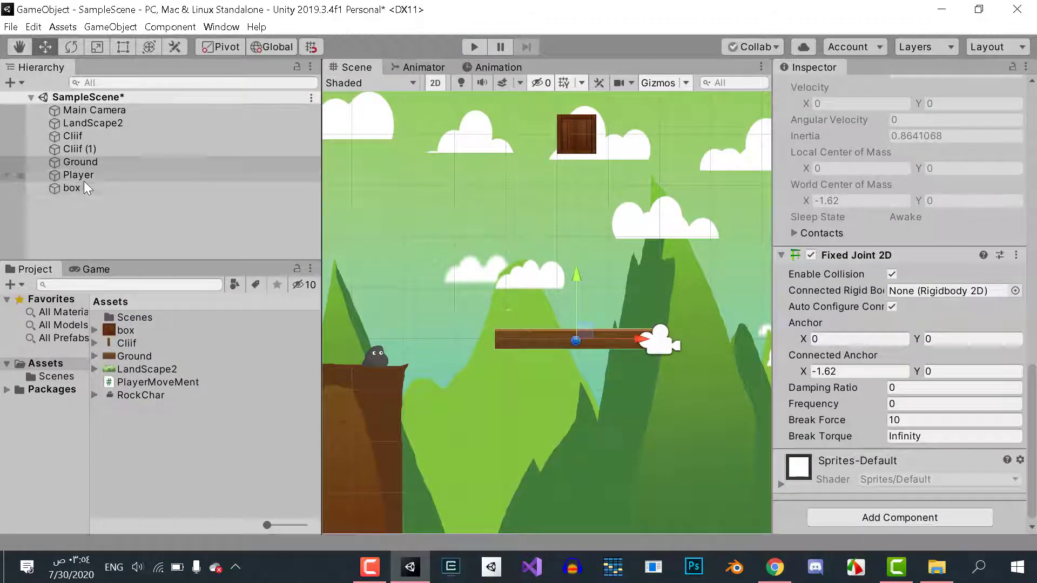
- Make the box's Rigidbody 2D Kinematic, reselect Ground, and test again
left_click(83, 187)
scroll(900, 244, "up", 5)
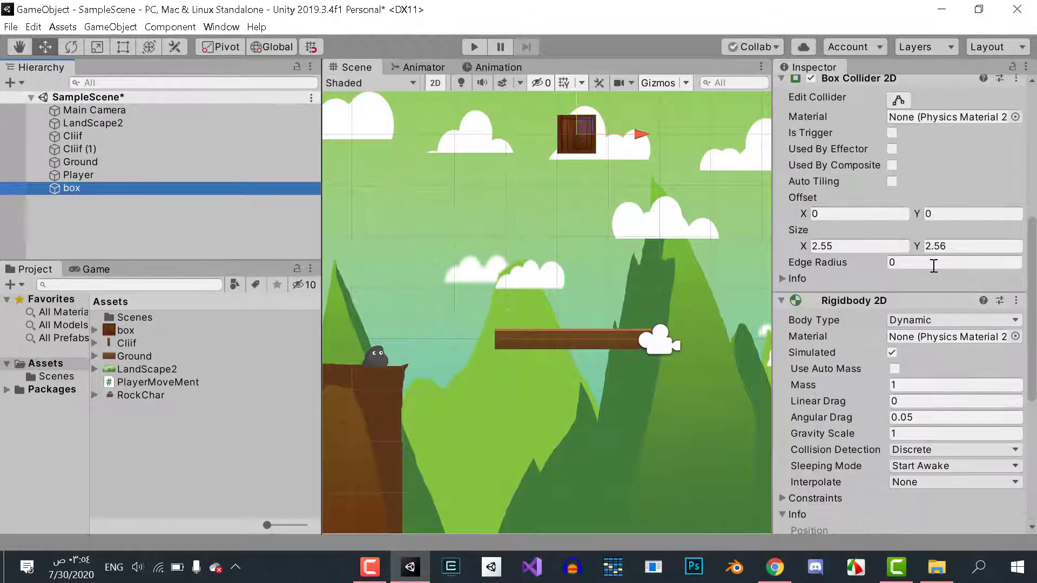
left_click(912, 320)
left_click(886, 351)
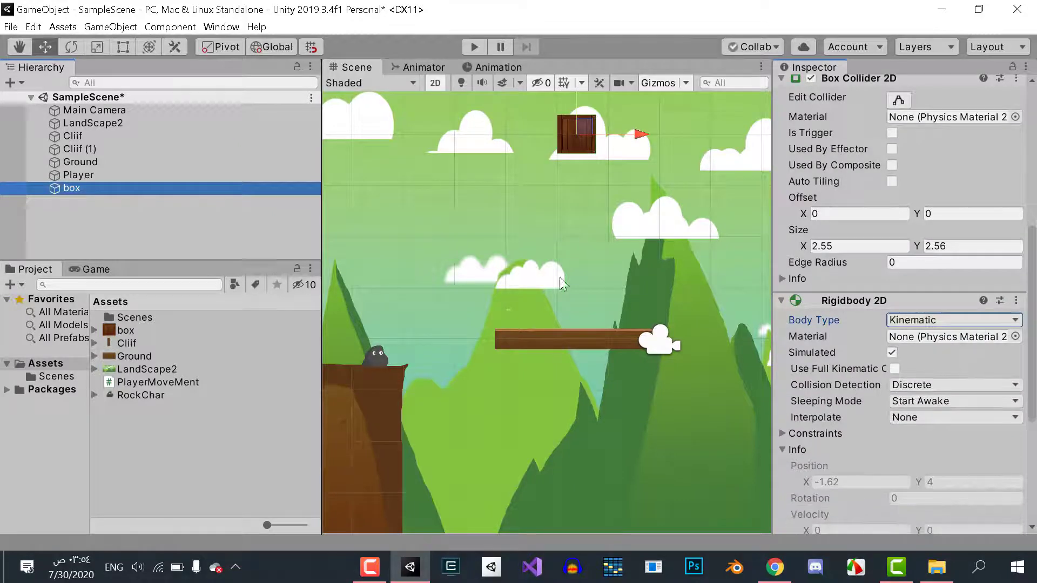
left_click(108, 163)
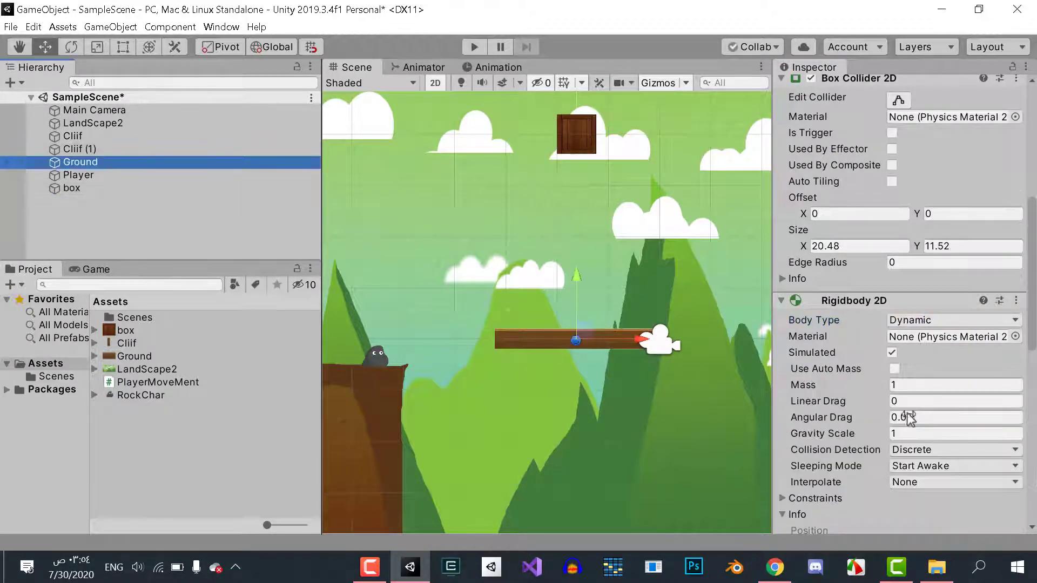
left_click(473, 46)
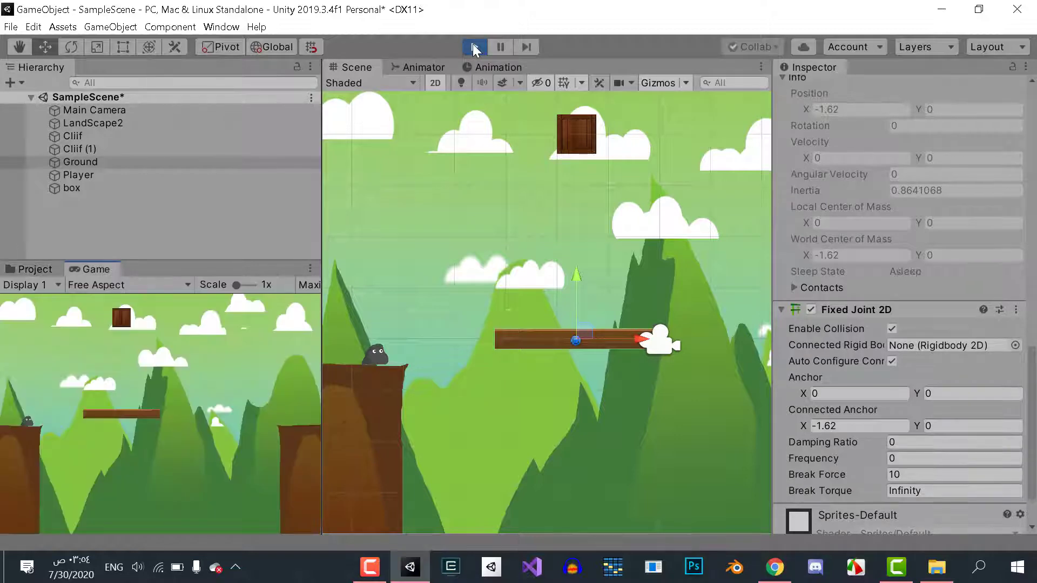
left_click(473, 48)
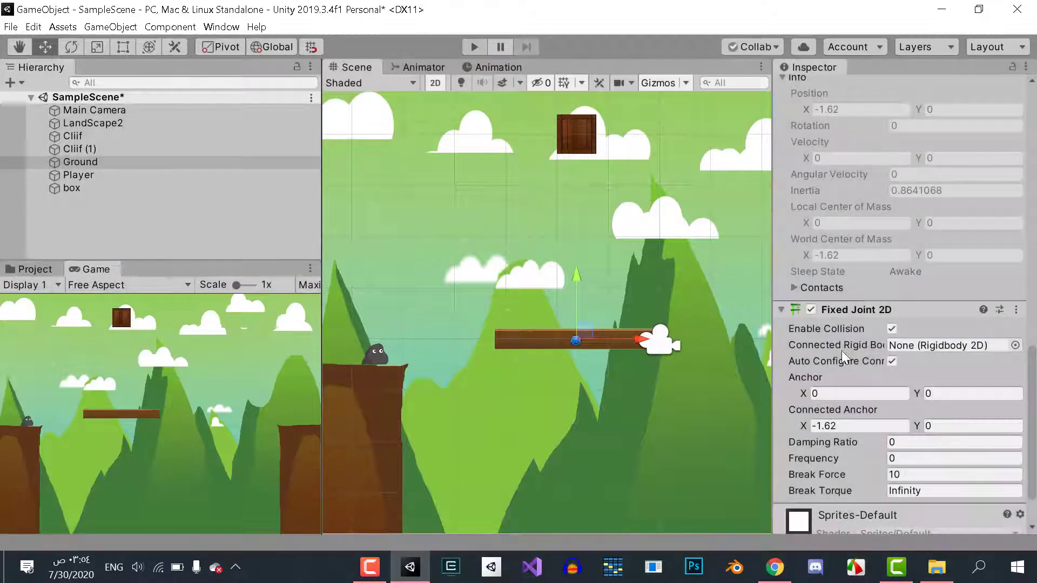
- Set Break Force to 9.7 and run the scene to watch the plank fall
left_click(918, 417)
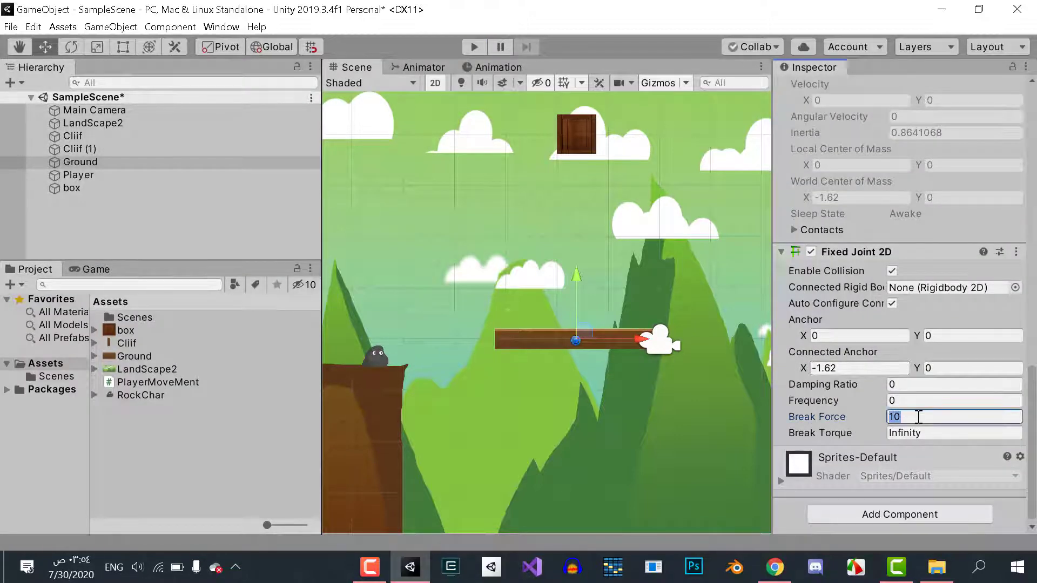
type("9.7")
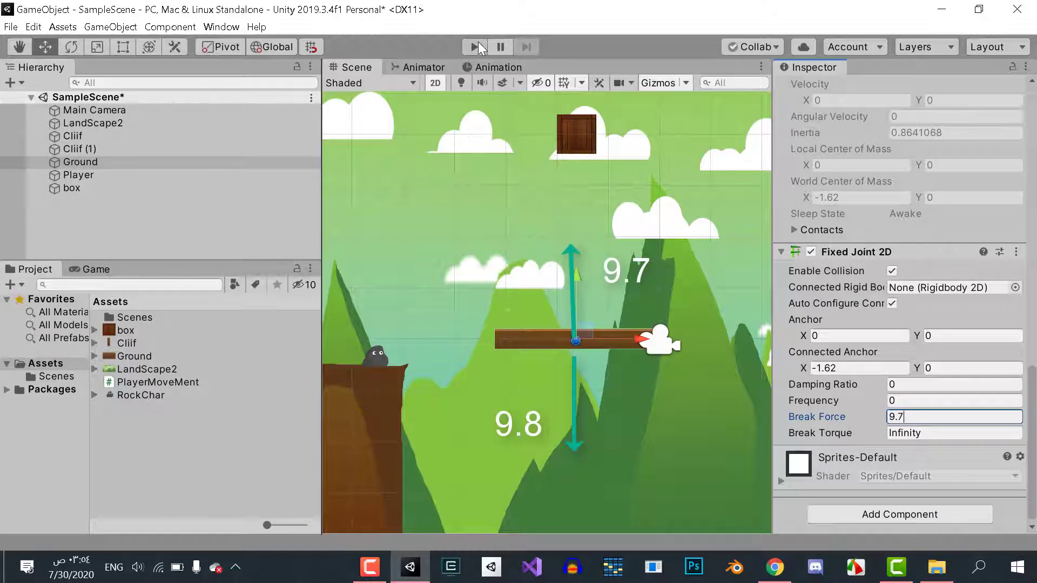
left_click(478, 47)
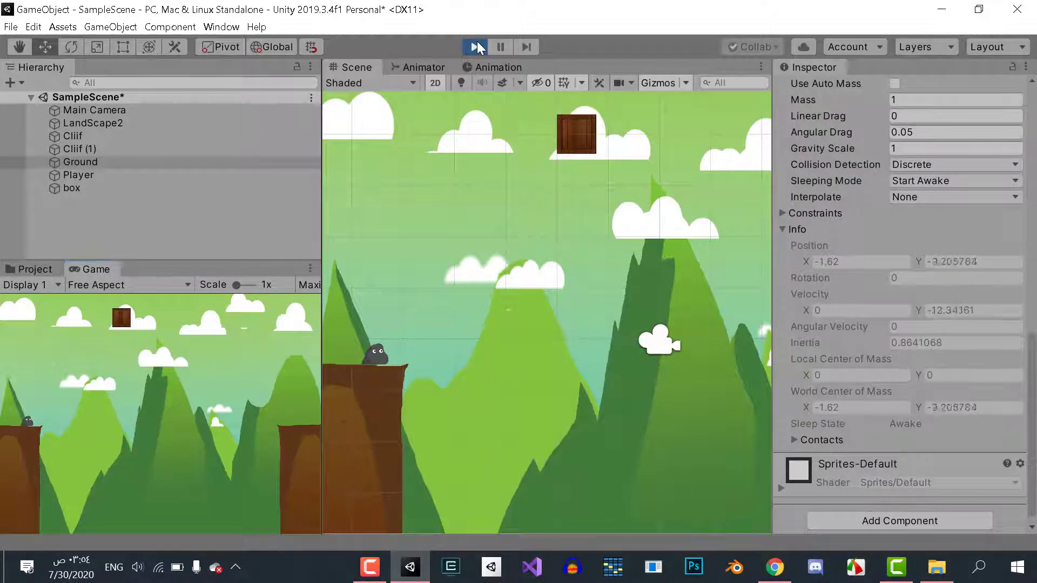
left_click(475, 48)
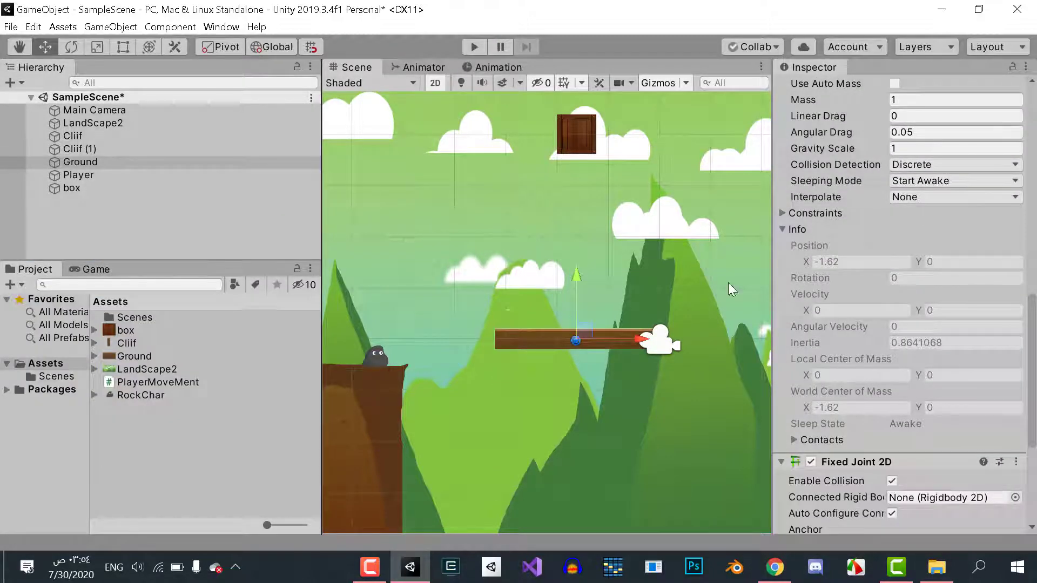
scroll(980, 450, "down", 5)
left_click(929, 367)
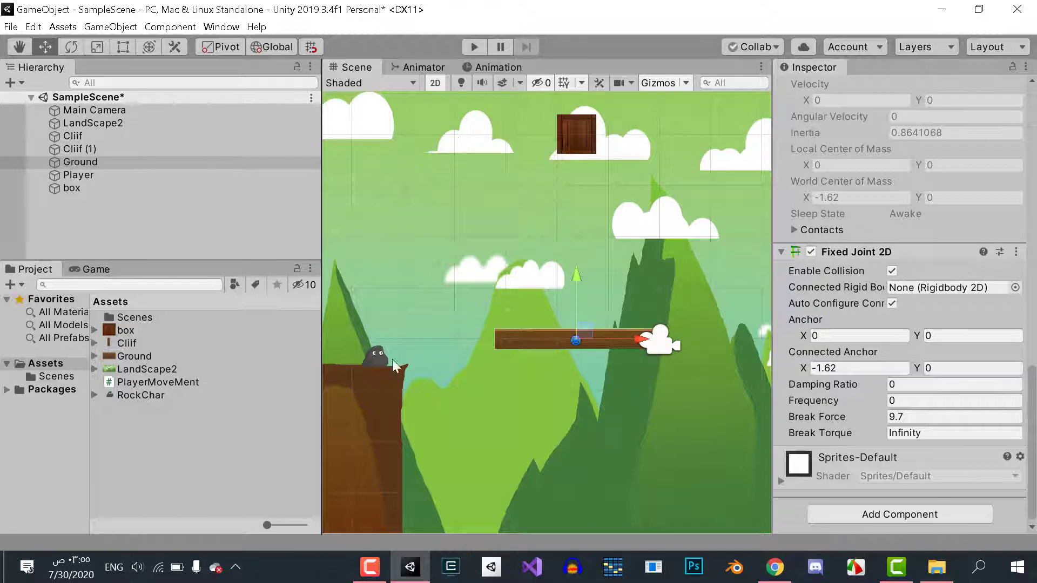
- Lower the box along the Y axis until it rests on the plank
left_click(569, 148)
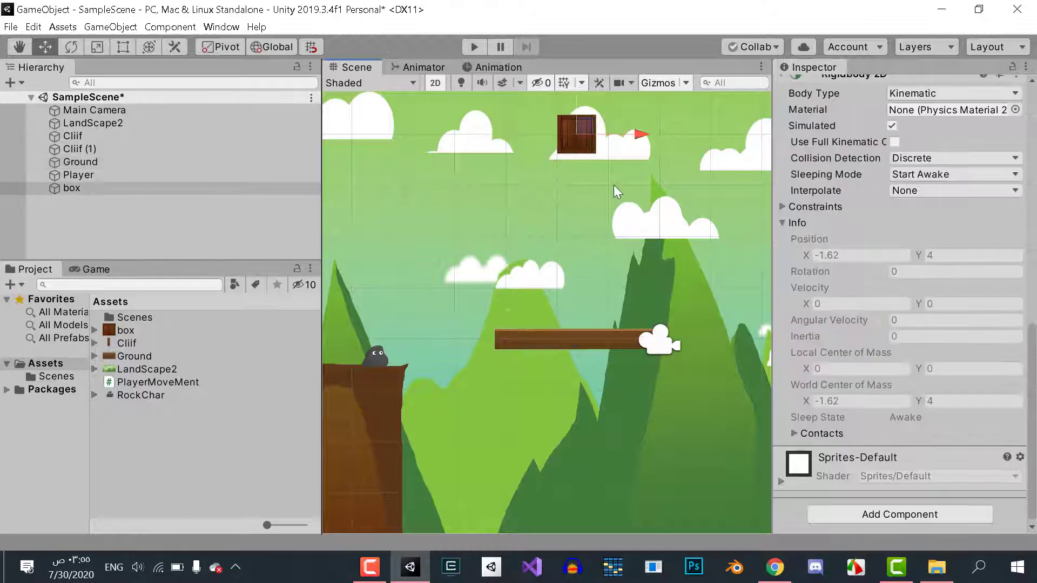
middle_click_drag(618, 192, 616, 225)
left_click_drag(578, 111, 569, 291)
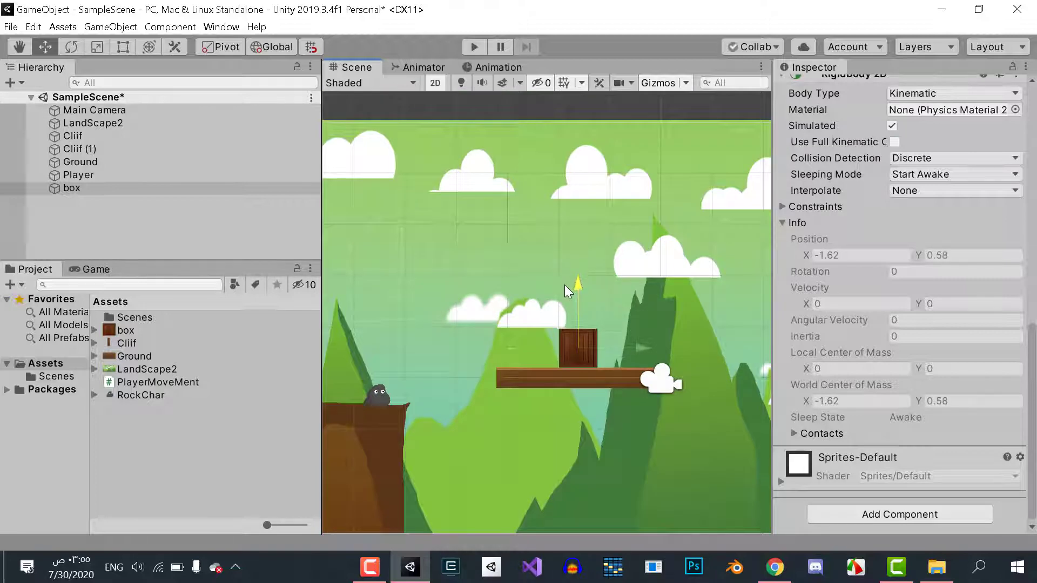
left_click(582, 378)
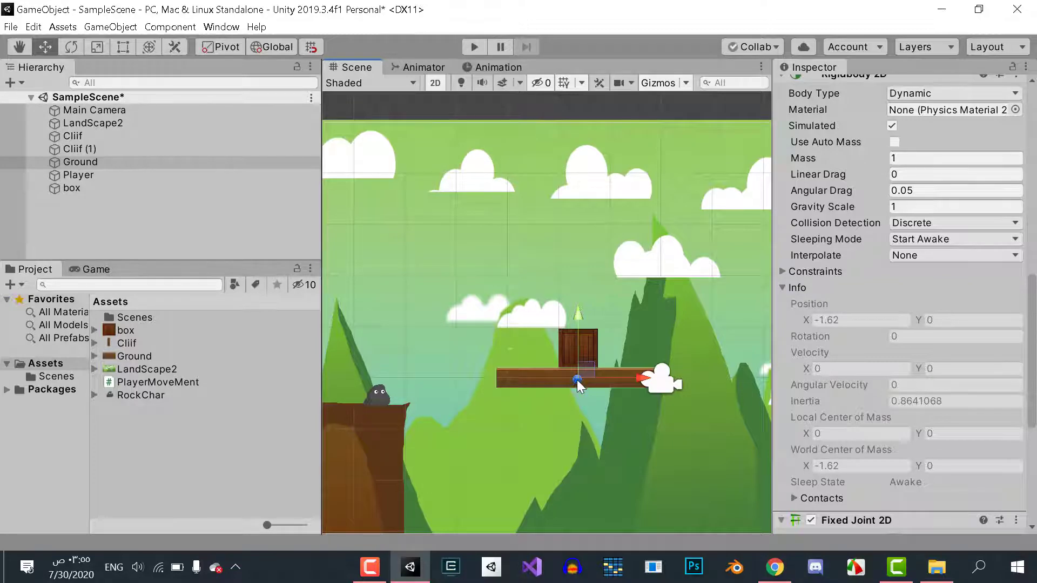
left_click(583, 348)
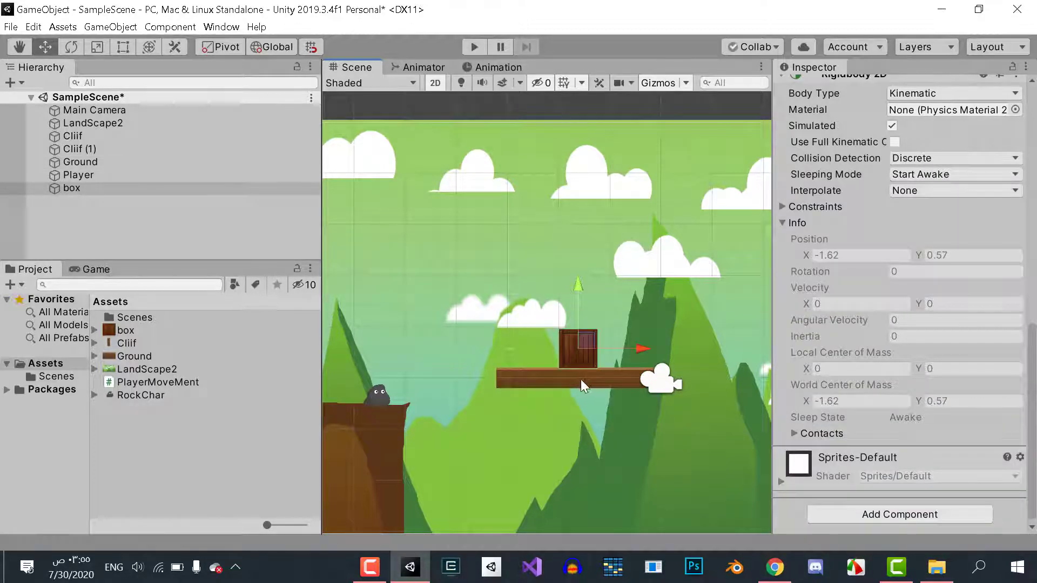
scroll(955, 185, "up", 5)
scroll(955, 186, "up", 10)
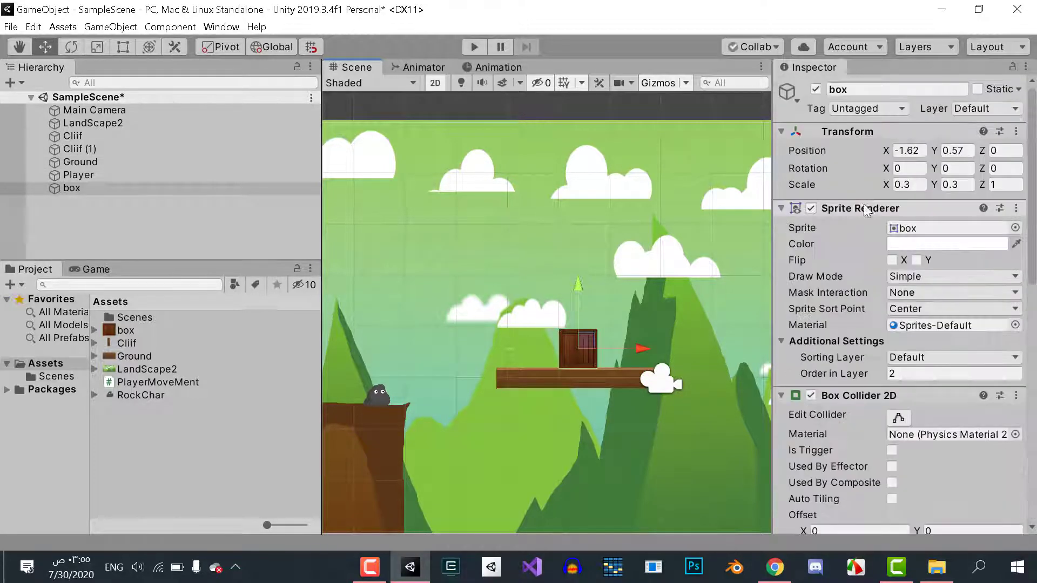
left_click(560, 377)
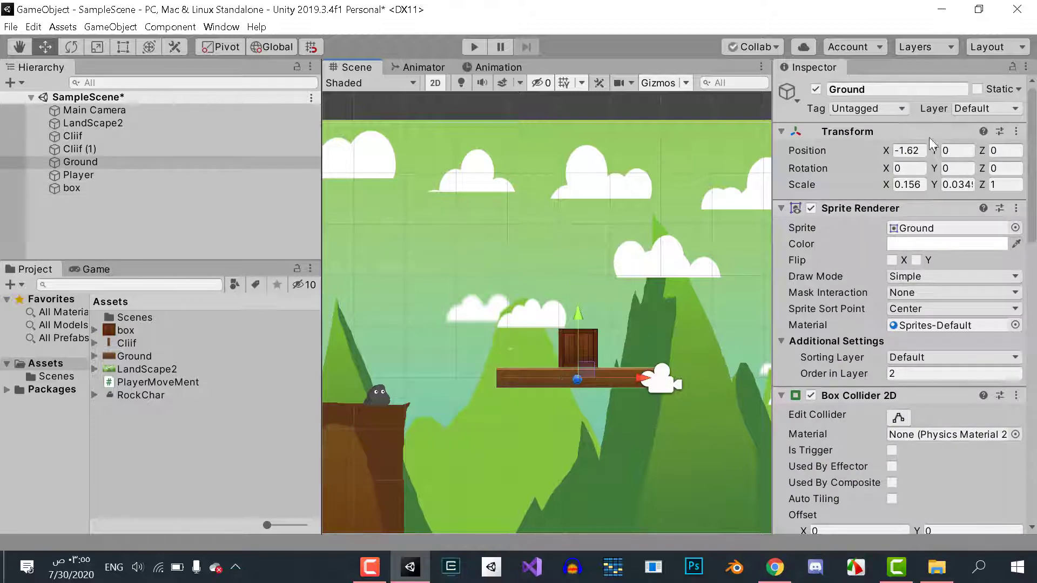
- Match the box's Position X to the platform's -1.62
left_click(901, 153)
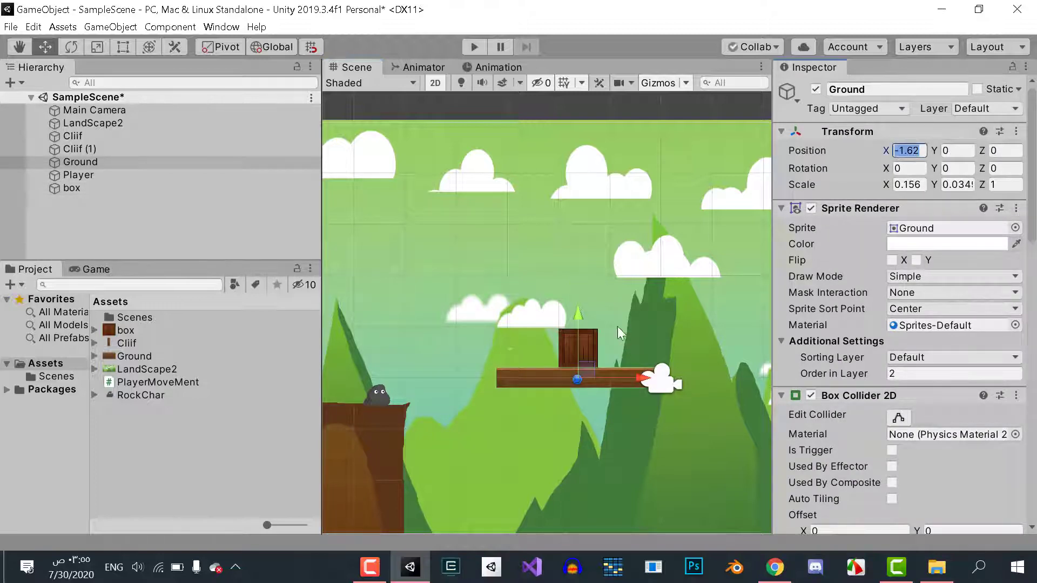
left_click(592, 345)
left_click(904, 150)
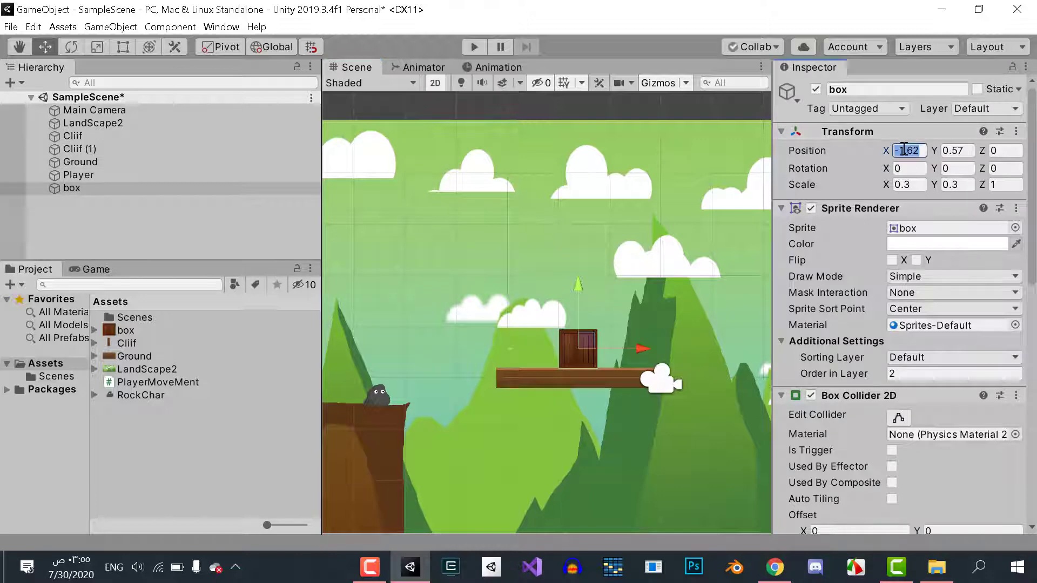
key("ctrl+v")
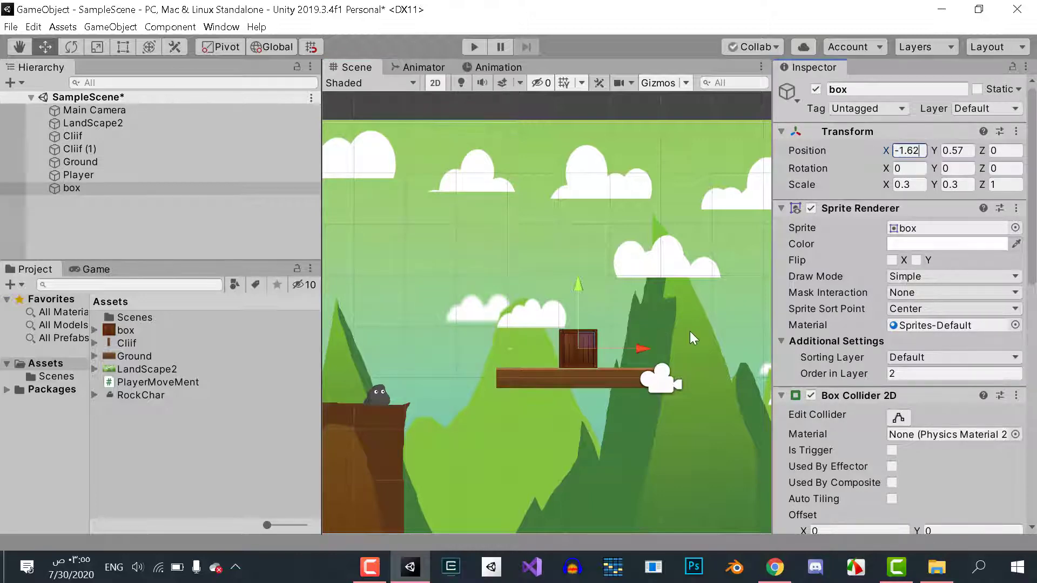
- Set the box's Rigidbody 2D Body Type to Dynamic
scroll(690, 337, "down", 1)
scroll(928, 415, "down", 5)
scroll(893, 410, "down", 5)
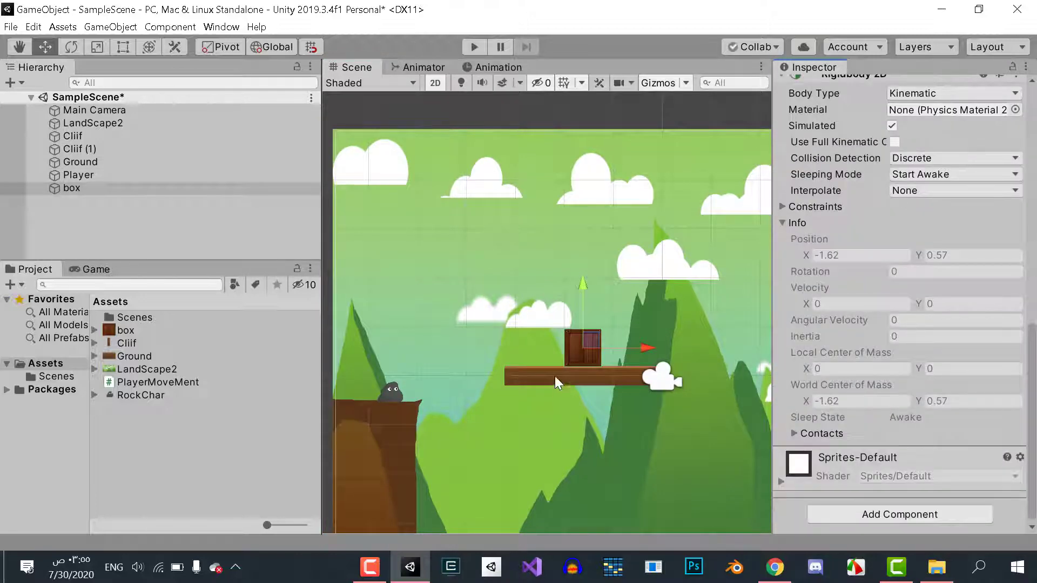
scroll(837, 342, "up", 5)
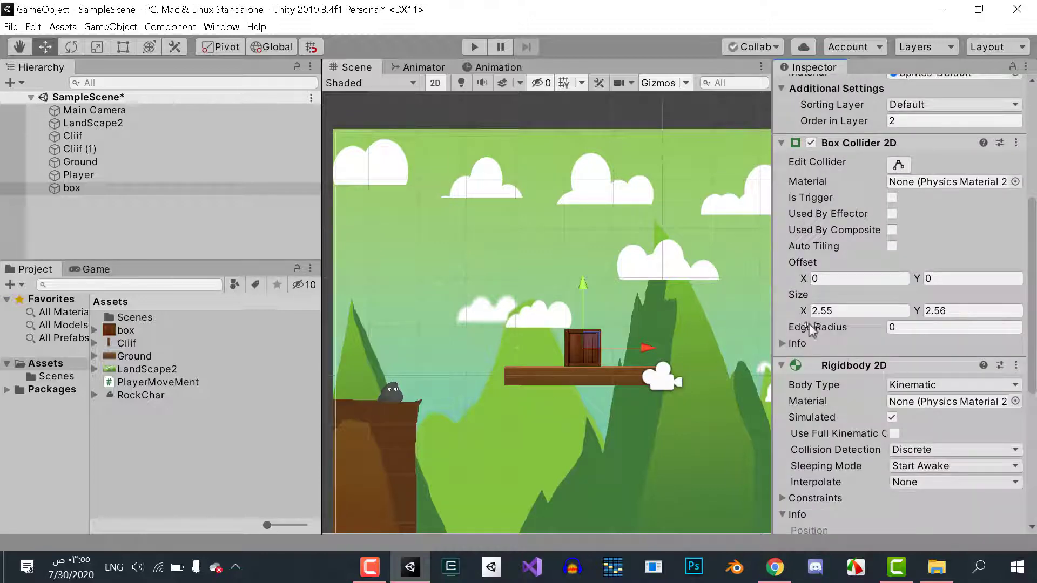
scroll(908, 357, "down", 3)
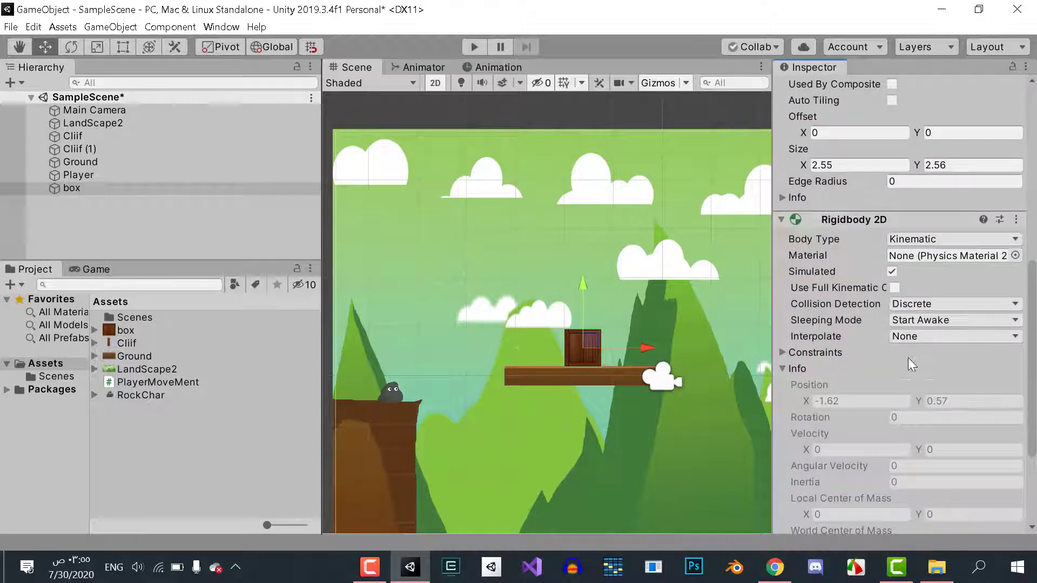
left_click(928, 240)
left_click(918, 256)
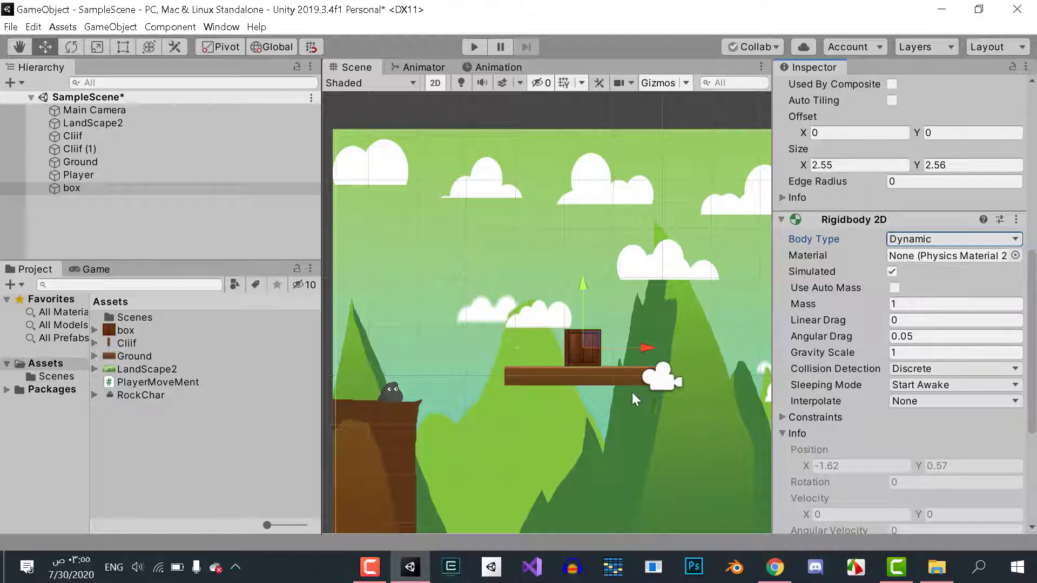
scroll(586, 353, "down", 1)
- Set Ground's joint Break Force to 20 and play-test the loaded platform
left_click(579, 343)
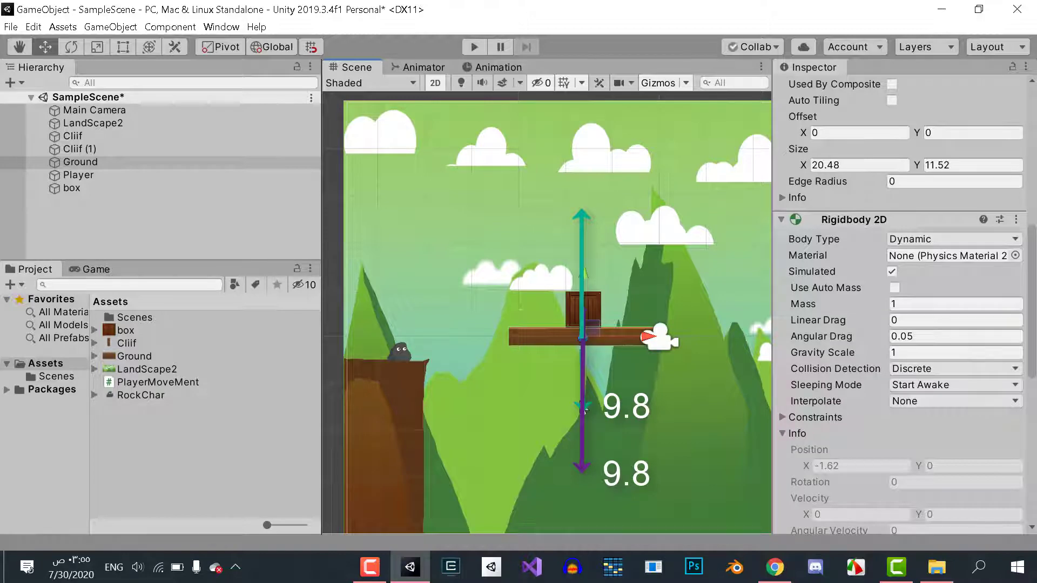
scroll(862, 371, "down", 10)
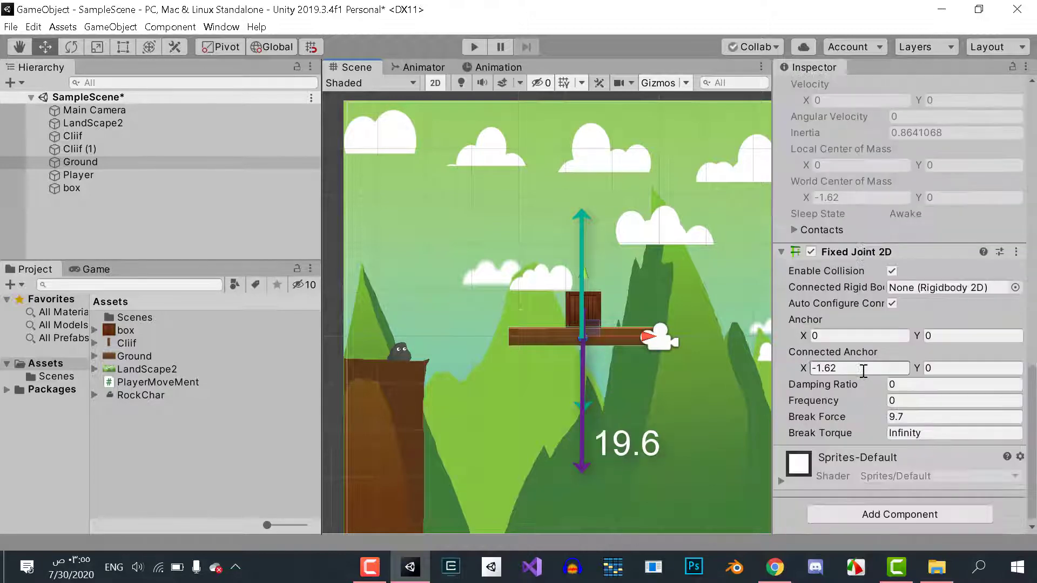
left_click(917, 420)
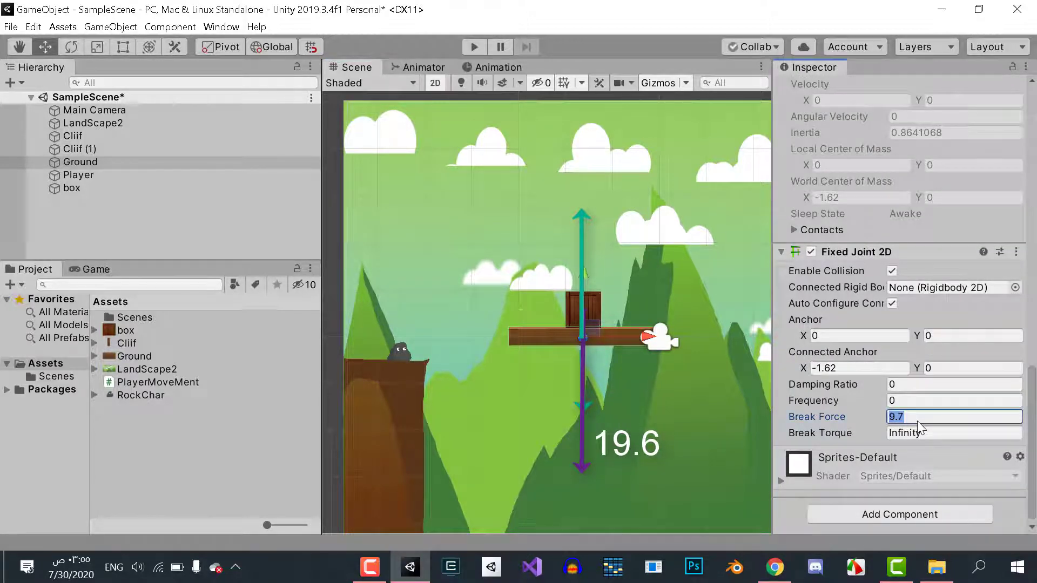
type("20")
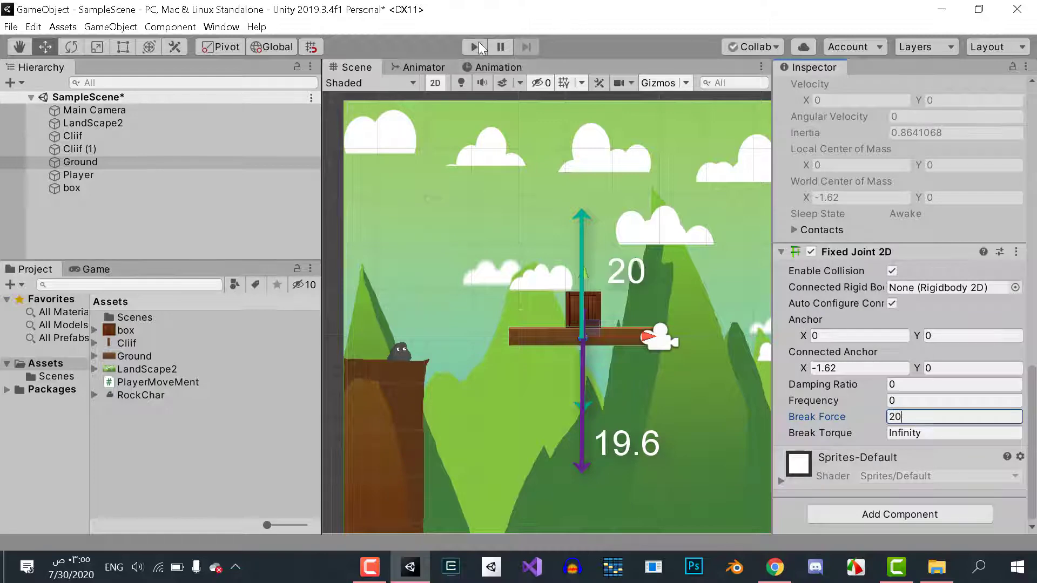
left_click(472, 47)
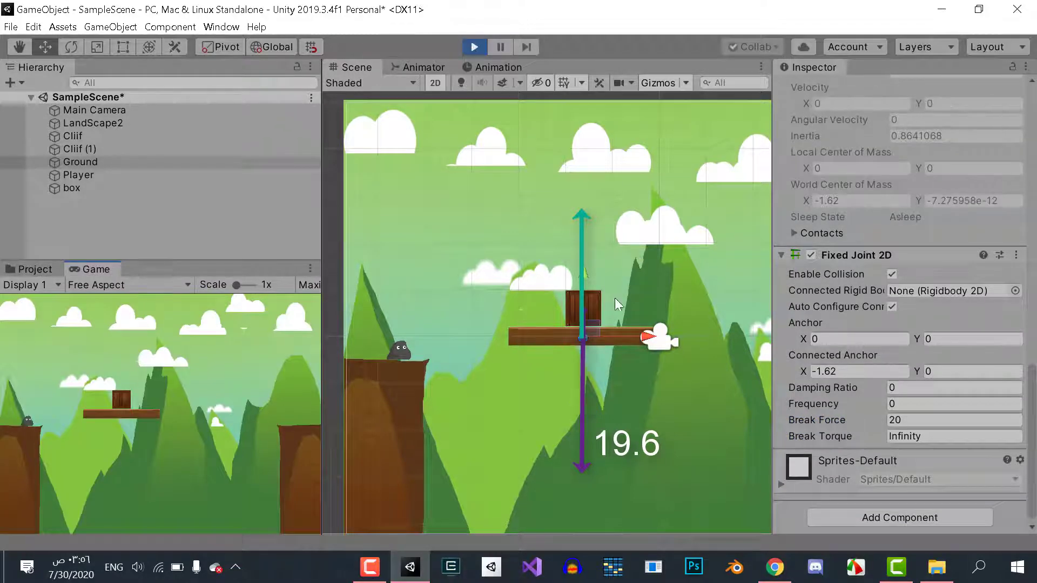
left_click(473, 47)
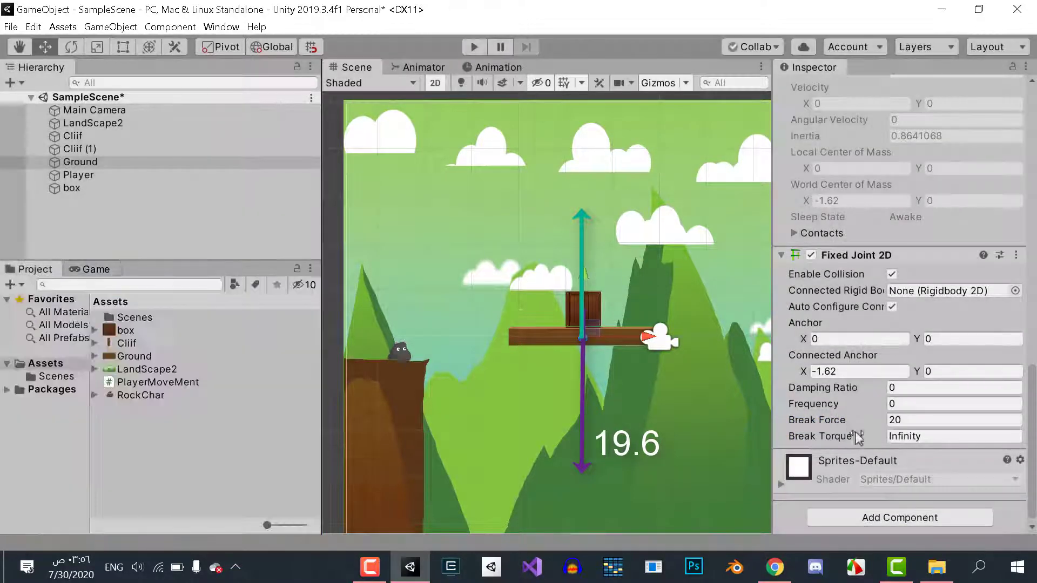
- Lower Break Force to 19.5 and test until the plank and crate fall
left_click(929, 416)
left_click(933, 419)
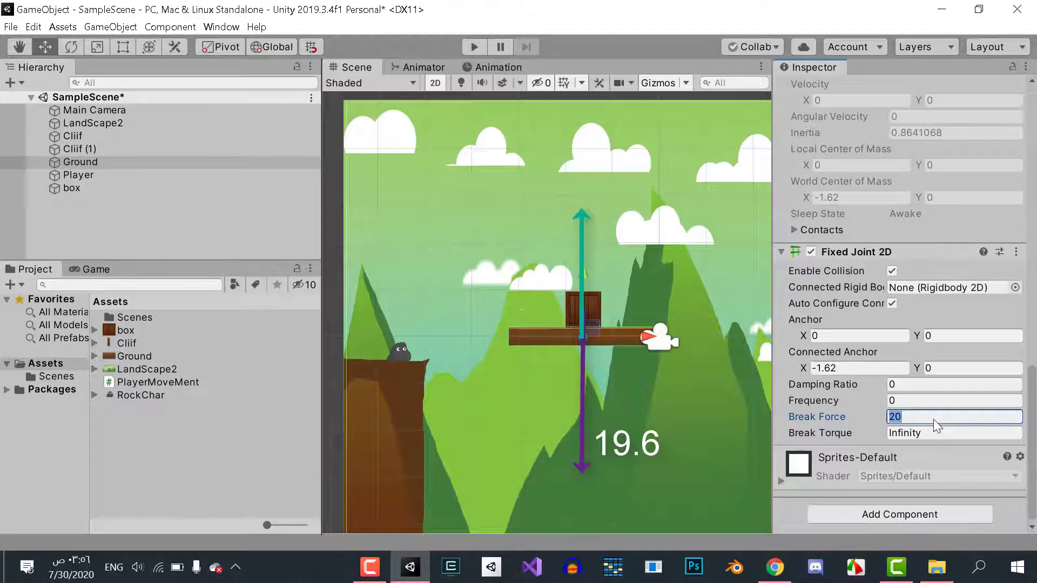
type("1905")
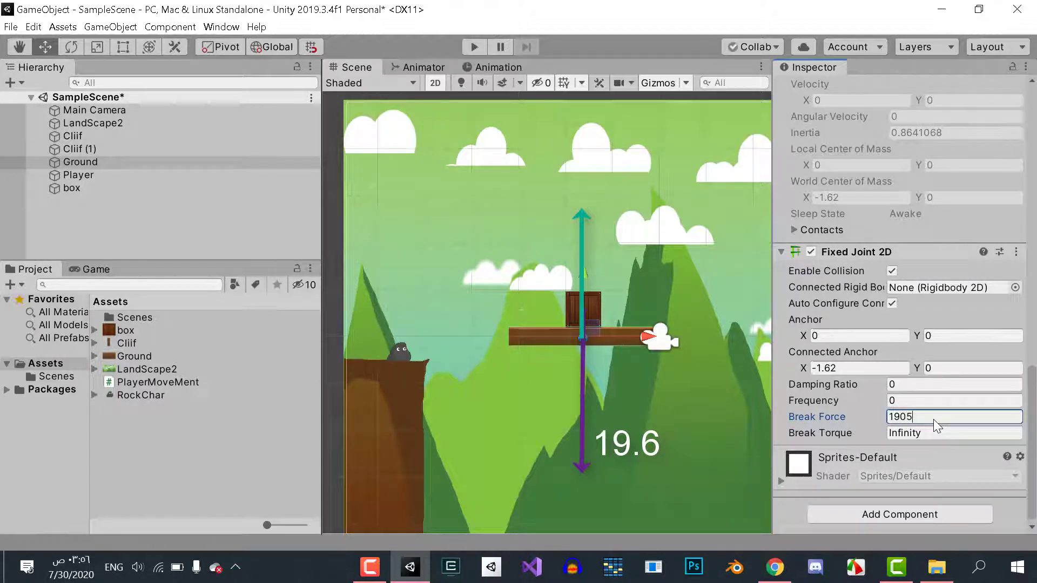
key("BackSpace")
key("BackSpace")
key("Return")
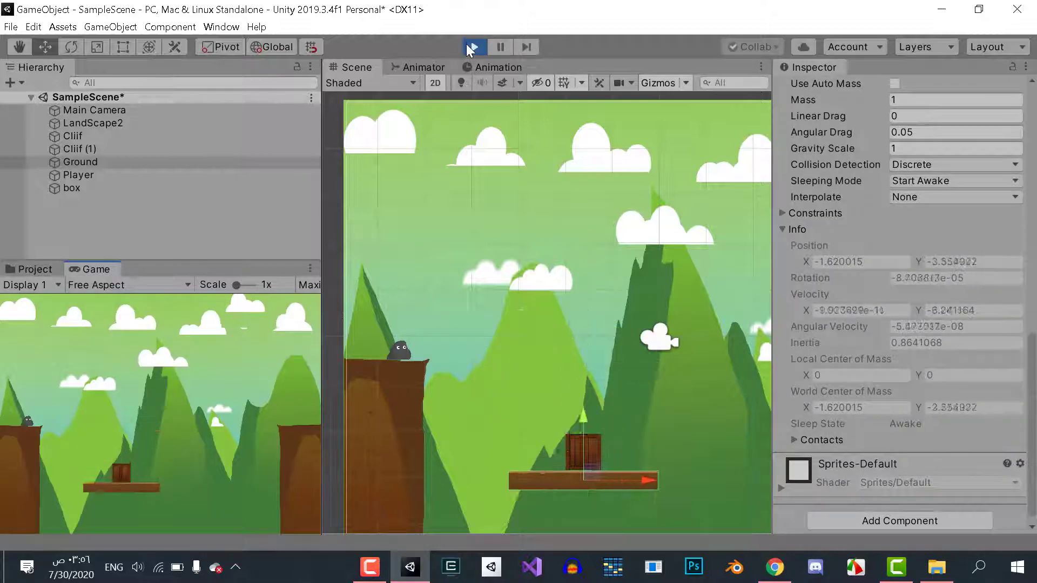
left_click(466, 45)
scroll(940, 395, "down", 5)
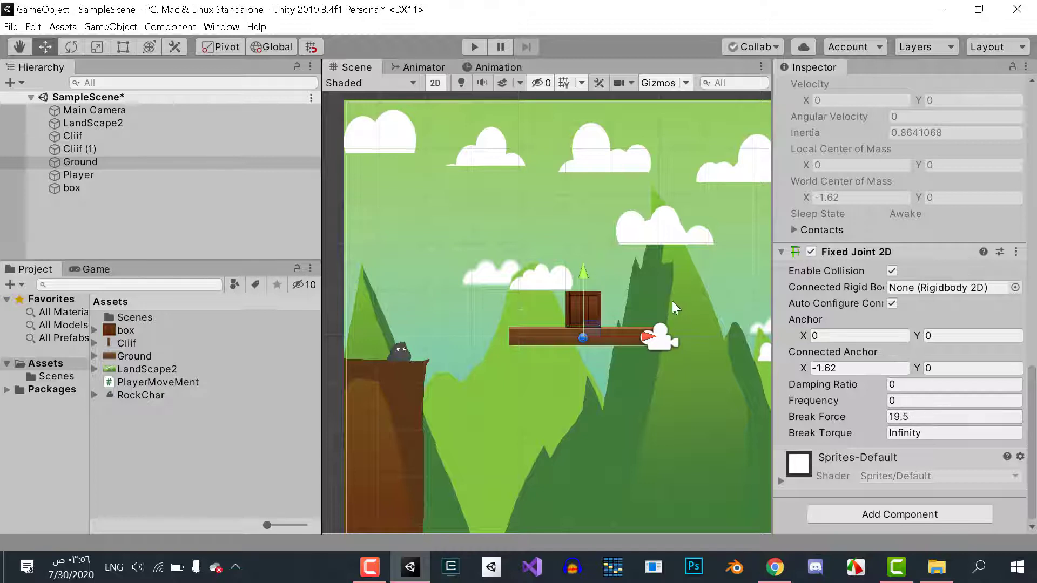
- Lift the box with the Move gizmo to position -1.62, 3.37, high above the plank
left_click(572, 297)
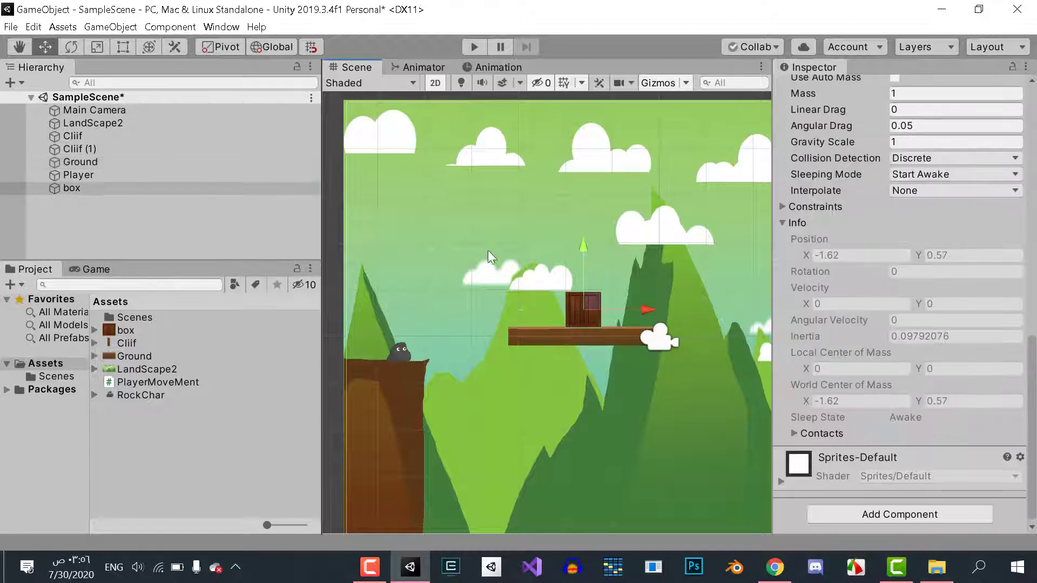
left_click_drag(588, 246, 588, 174)
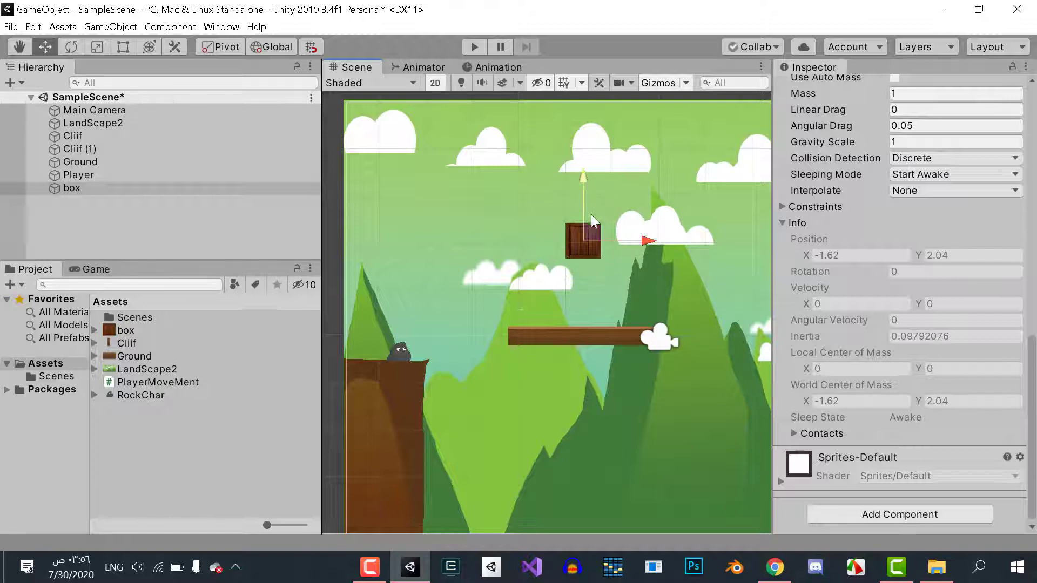
scroll(594, 245, "down", 2)
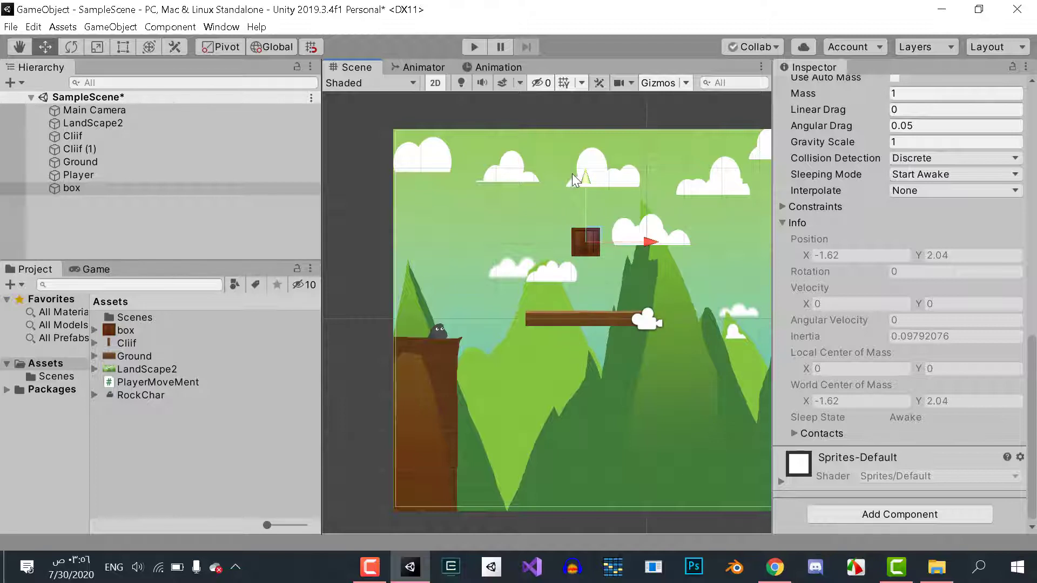
left_click_drag(589, 183, 587, 131)
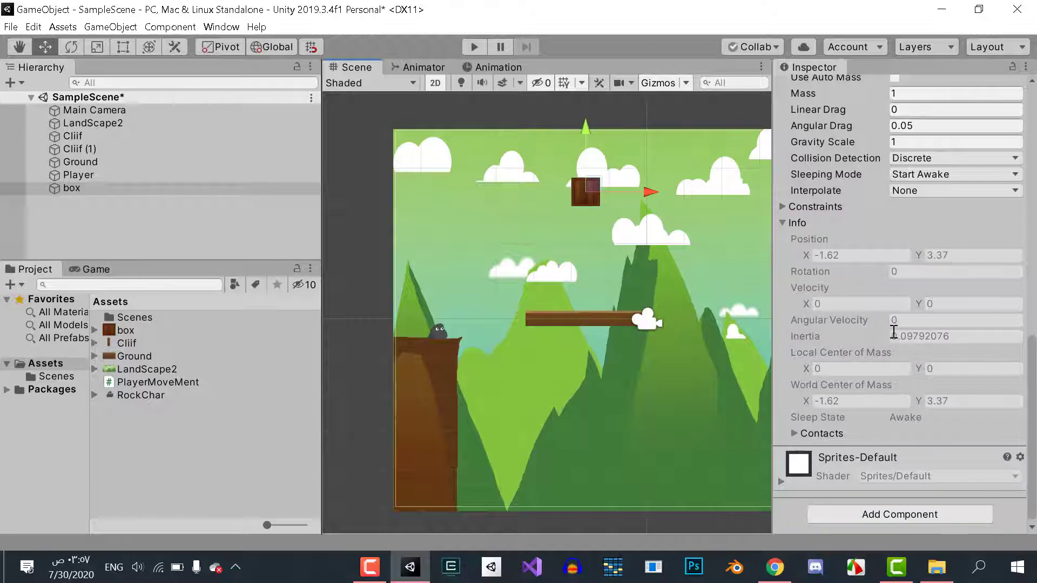
- Move the box left and down to about (-4.85, 0.38), just above the left cliff
scroll(891, 334, "up", 3)
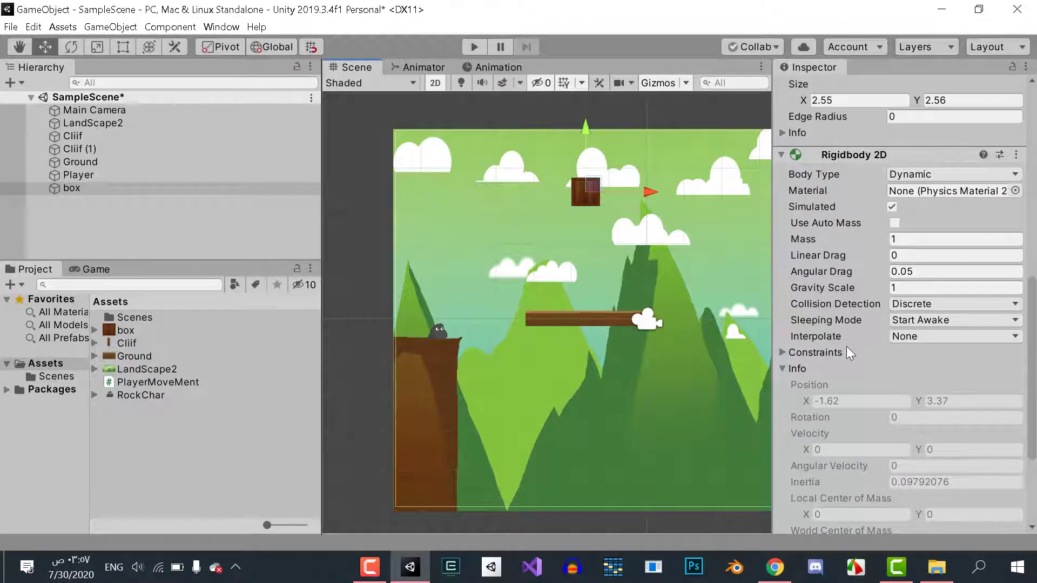
scroll(847, 345, "down", 3)
scroll(864, 375, "up", 6)
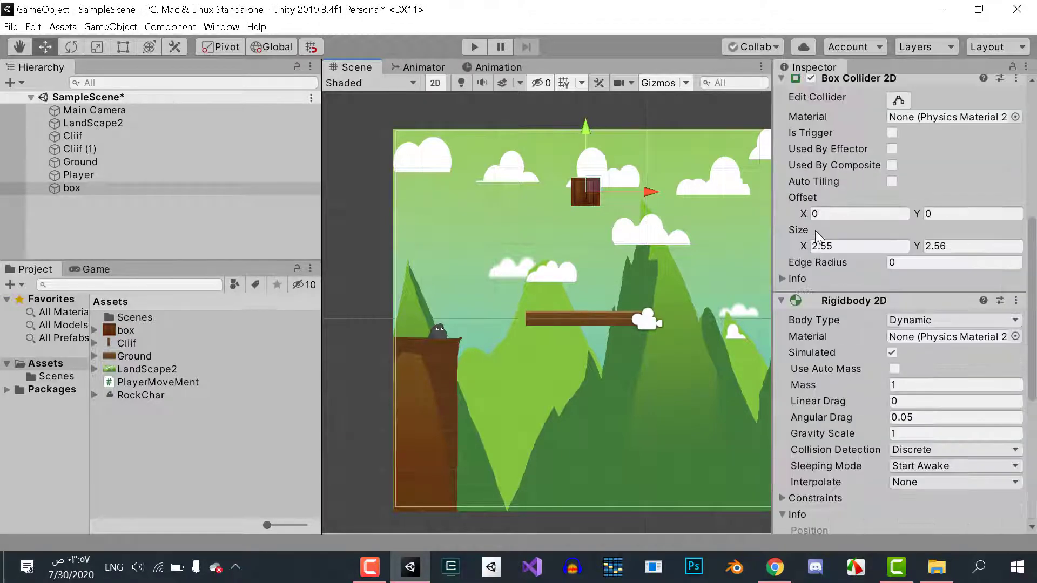
scroll(853, 311, "up", 6)
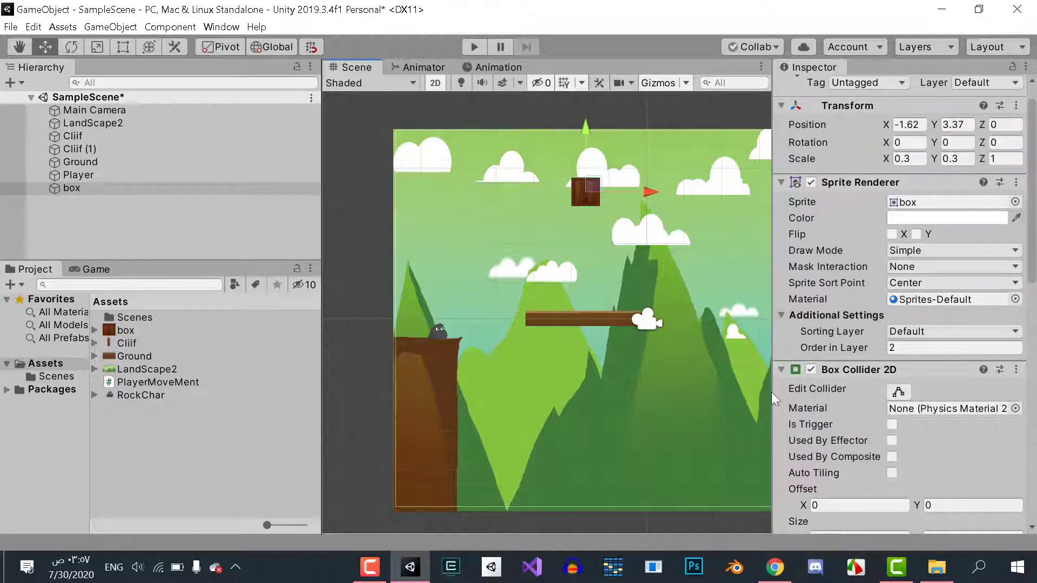
scroll(860, 430, "down", 4)
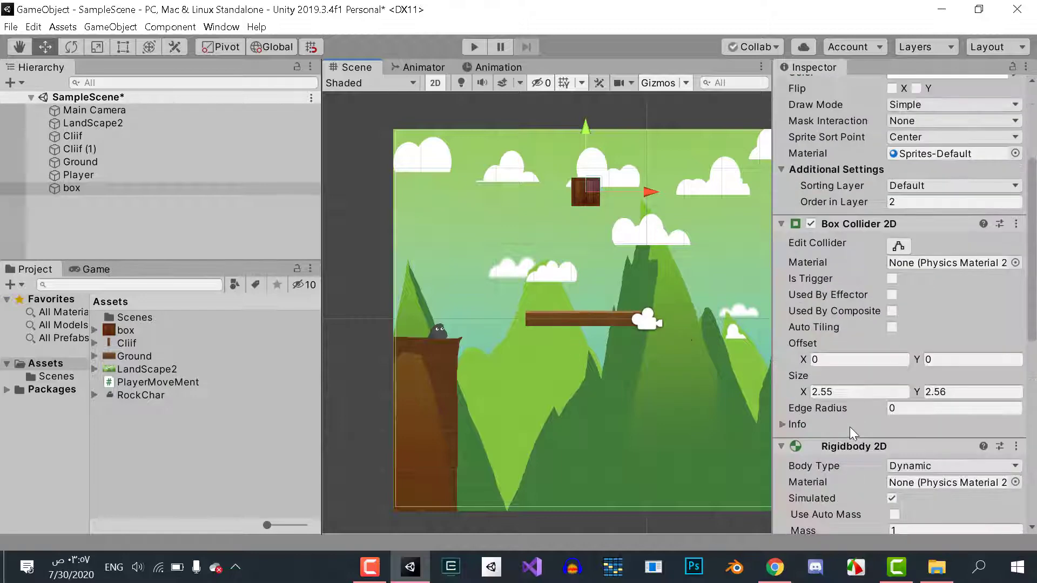
scroll(849, 427, "down", 2)
scroll(913, 441, "down", 3)
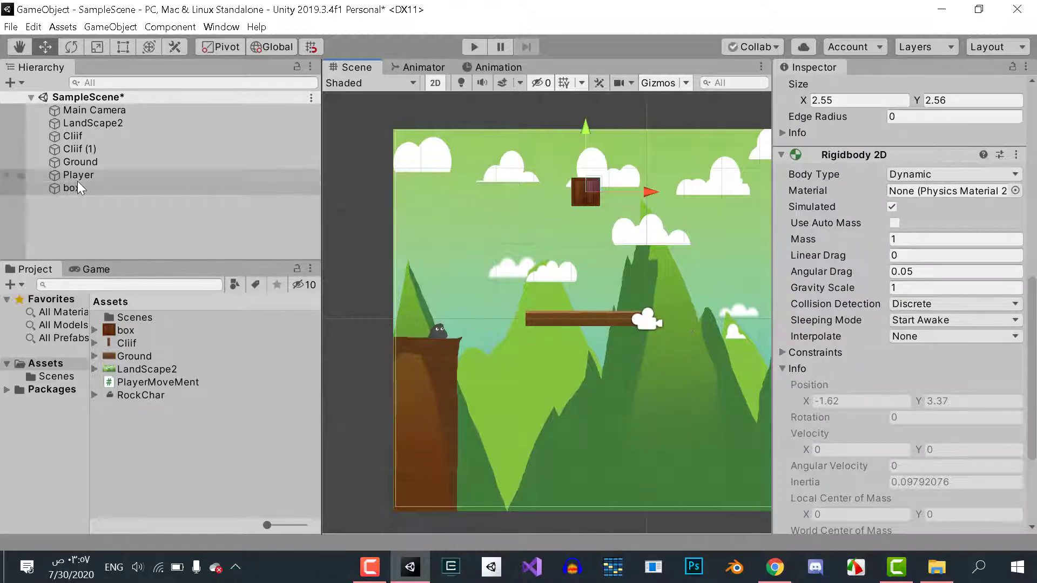
left_click(76, 162)
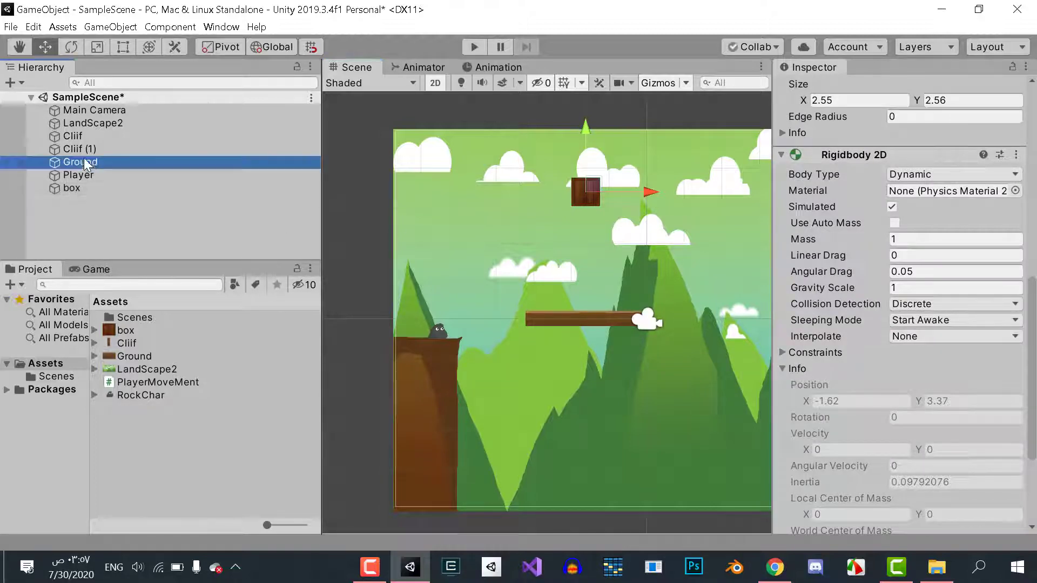
left_click(118, 190)
mouse_move(648, 189)
left_mouse_down()
mouse_move(455, 199)
mouse_move(455, 276)
left_mouse_up()
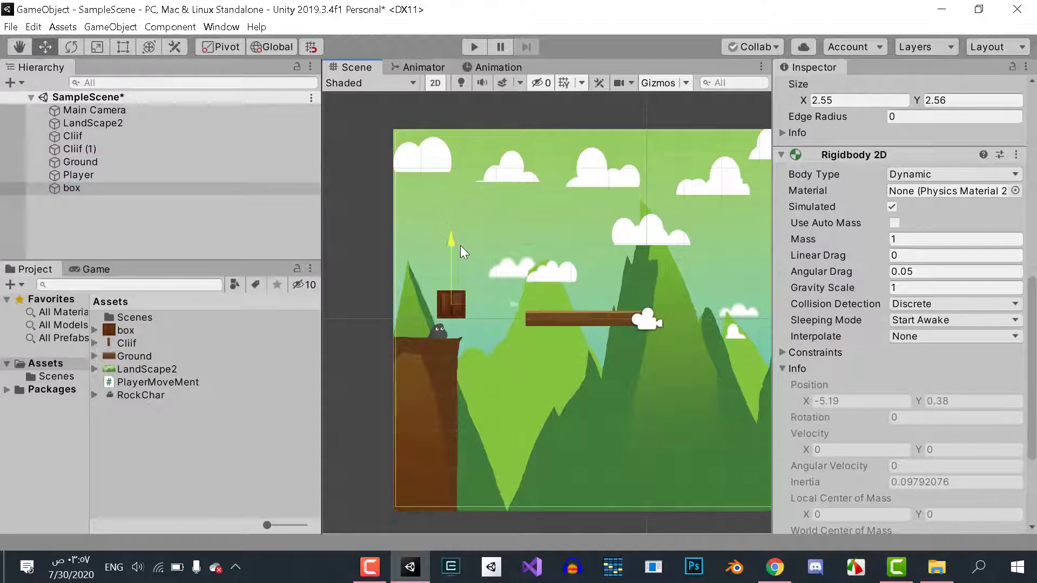
left_click_drag(508, 304, 521, 304)
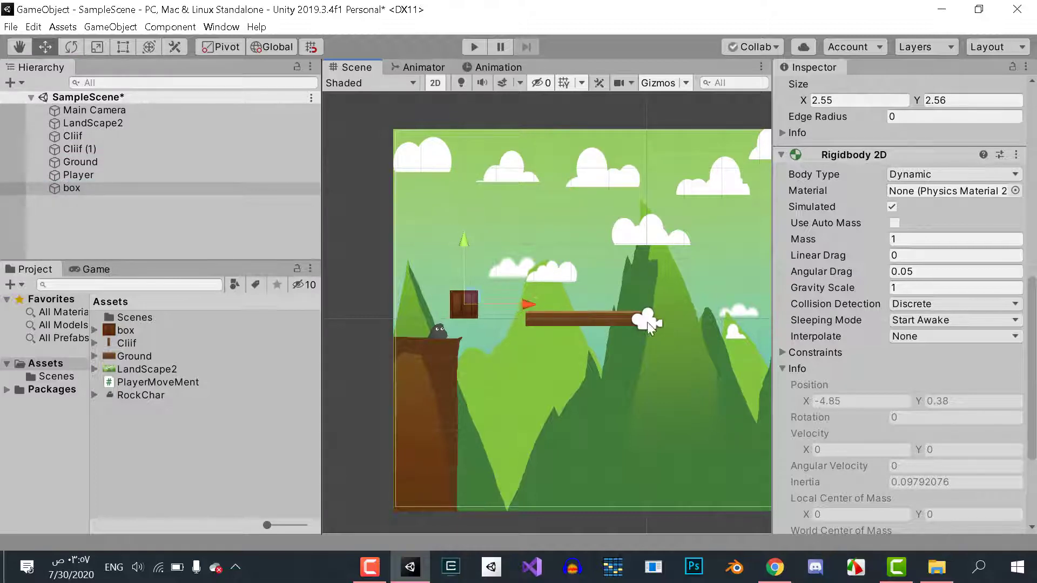
- Select Ground and bring its Fixed Joint 2D settings into view in the Inspector
left_click(79, 164)
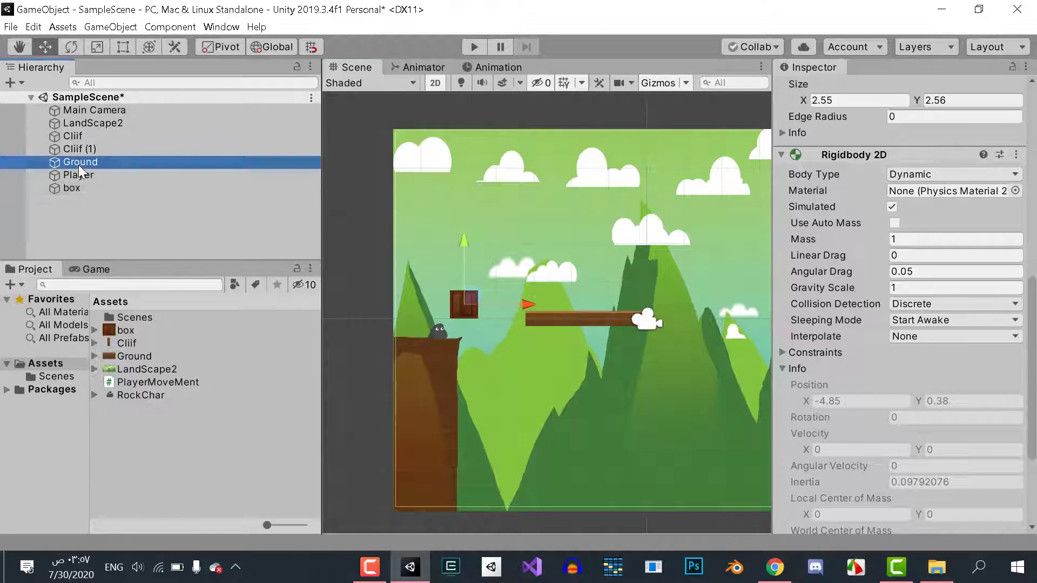
scroll(918, 424, "down", 10)
scroll(918, 424, "down", 2)
- Enter Inf as the Fixed Joint 2D Break Force and confirm Break Torque is also Infinity
left_click(913, 418)
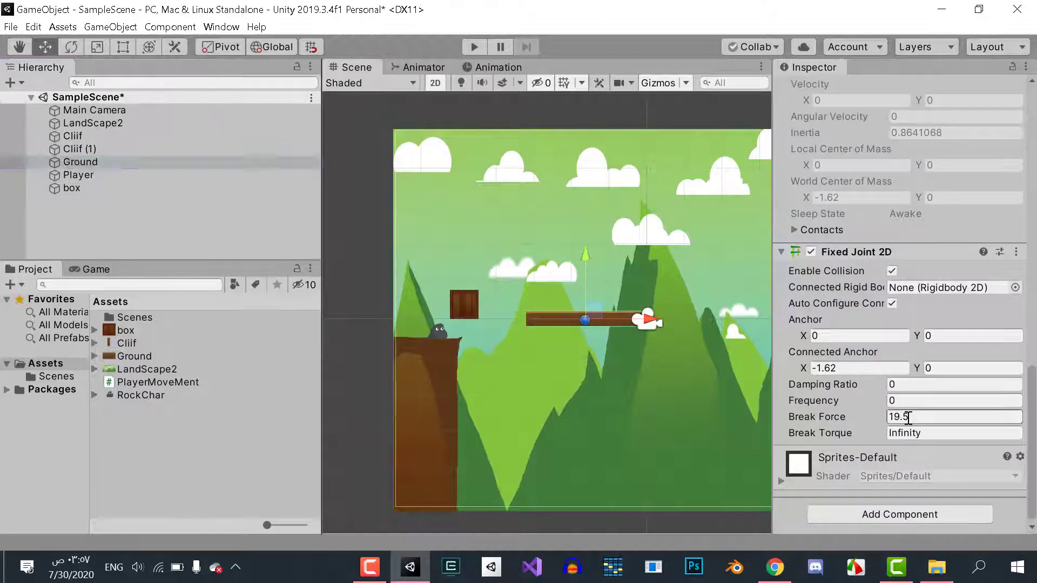
type("I")
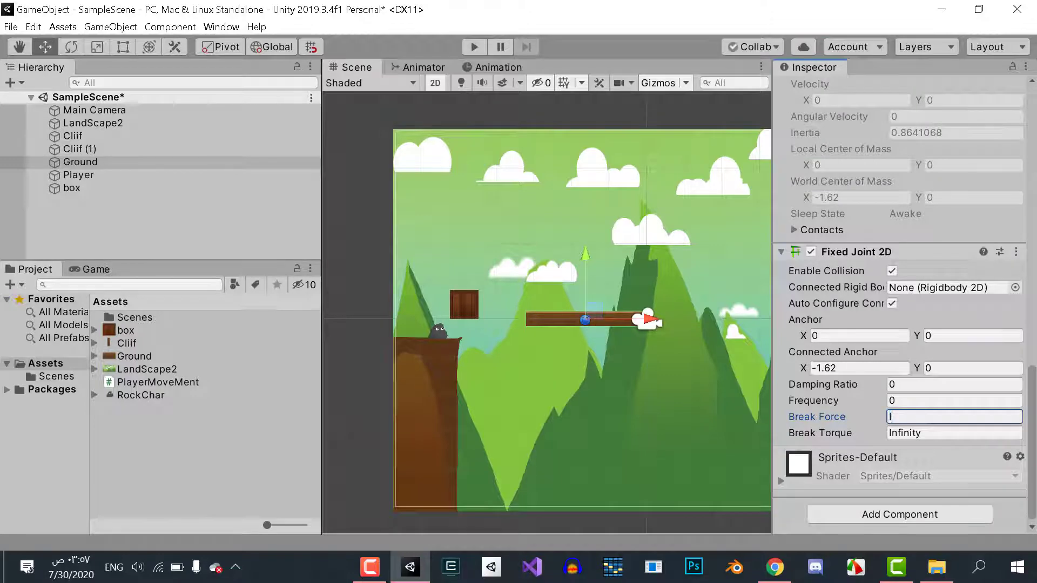
type("nf")
key("shift+Tab")
left_click(831, 431)
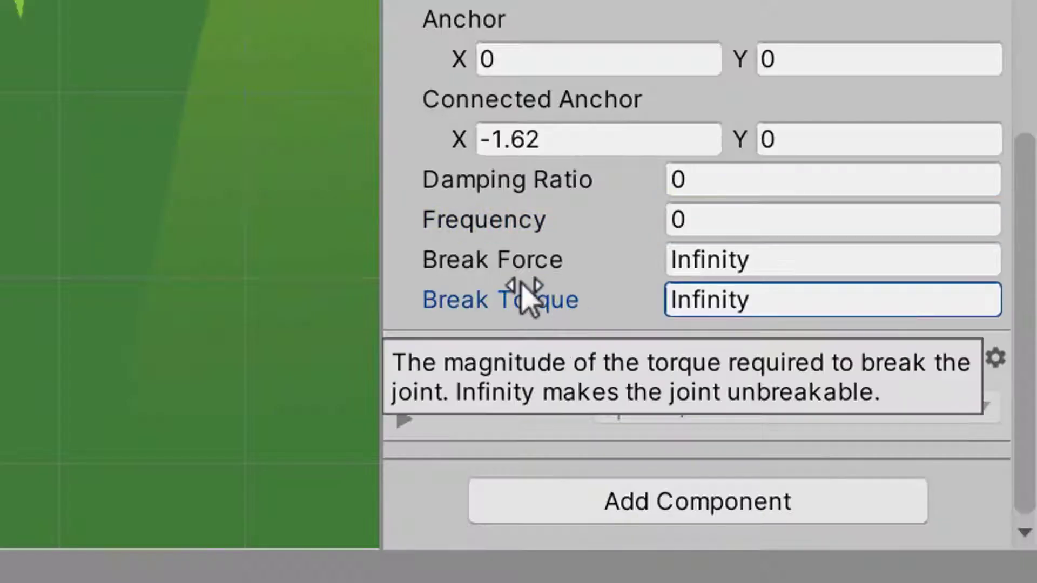
left_click(484, 273)
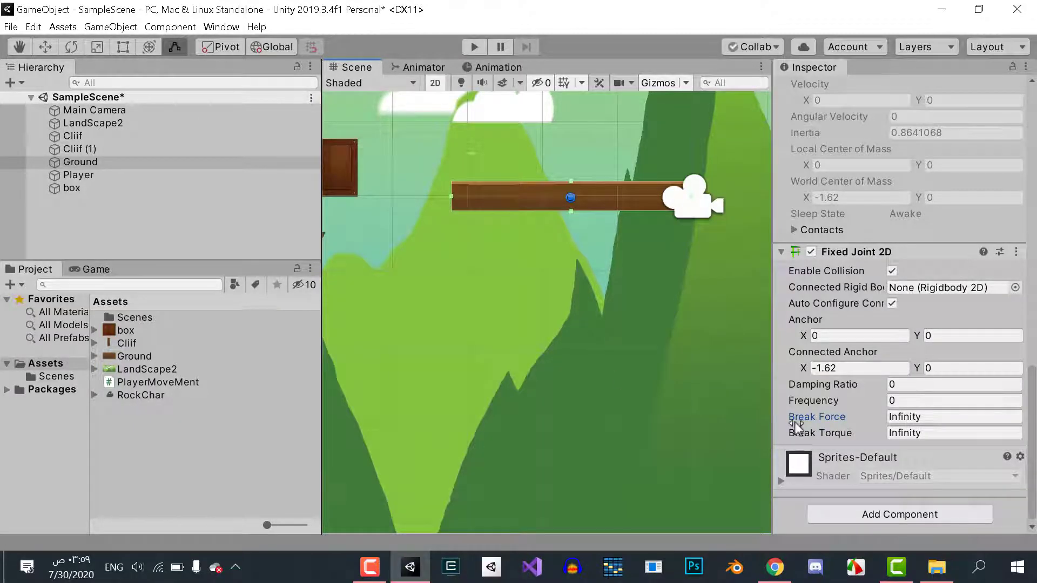
left_click(809, 436)
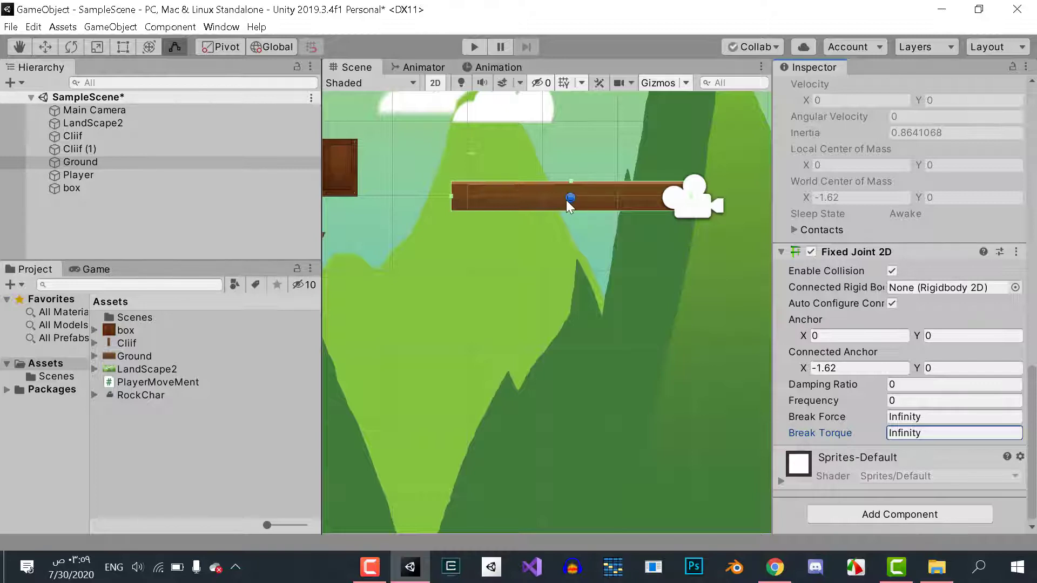
- Nudge the joint anchor, then move the Ground platform to -2.32, -1.62
left_click(820, 337)
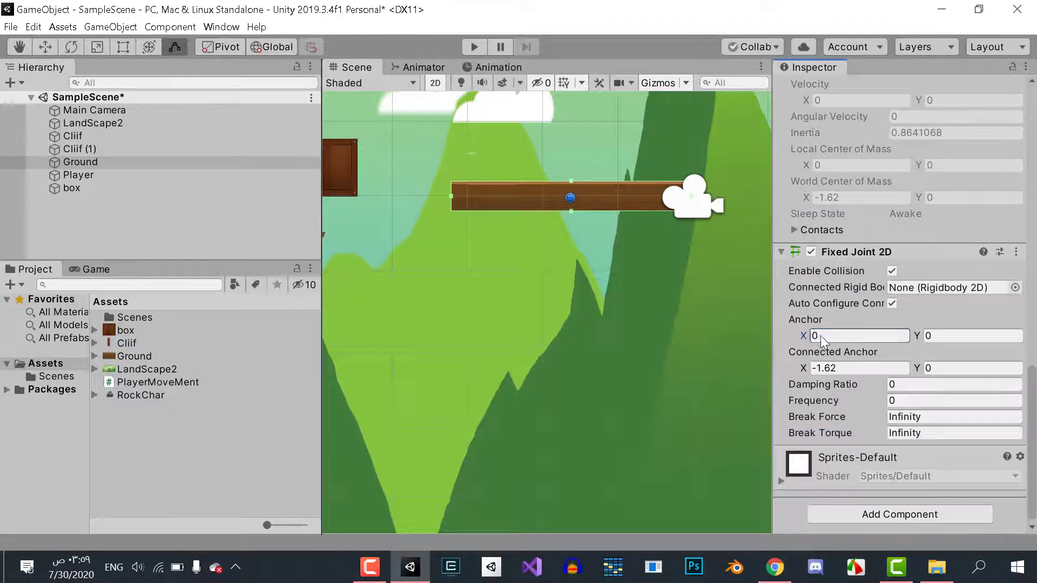
mouse_move(803, 335)
left_mouse_down()
mouse_move(919, 340)
mouse_move(582, 233)
left_mouse_up()
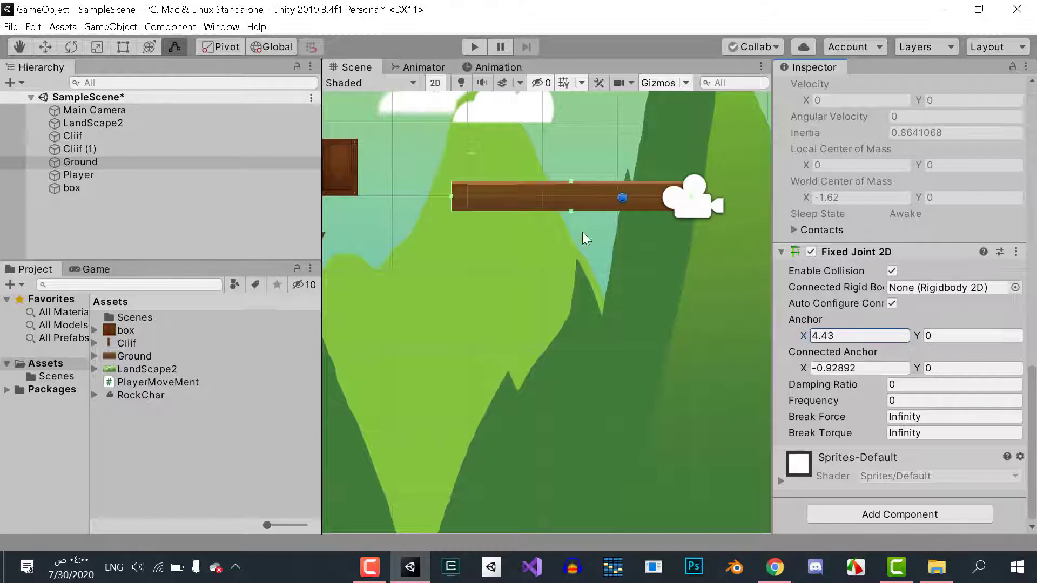
left_click(552, 198)
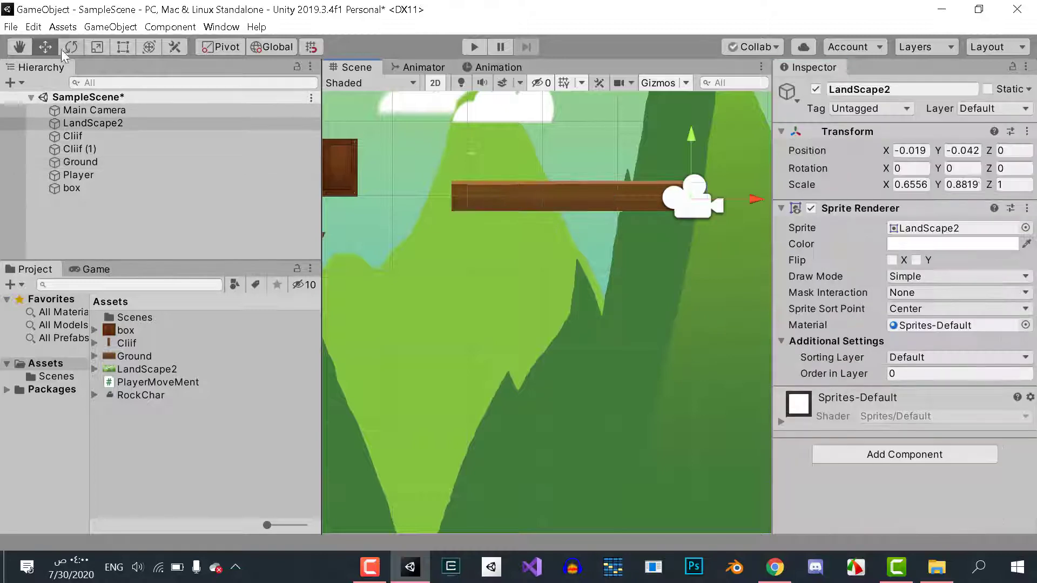
left_click(86, 161)
left_click_drag(633, 197, 572, 199)
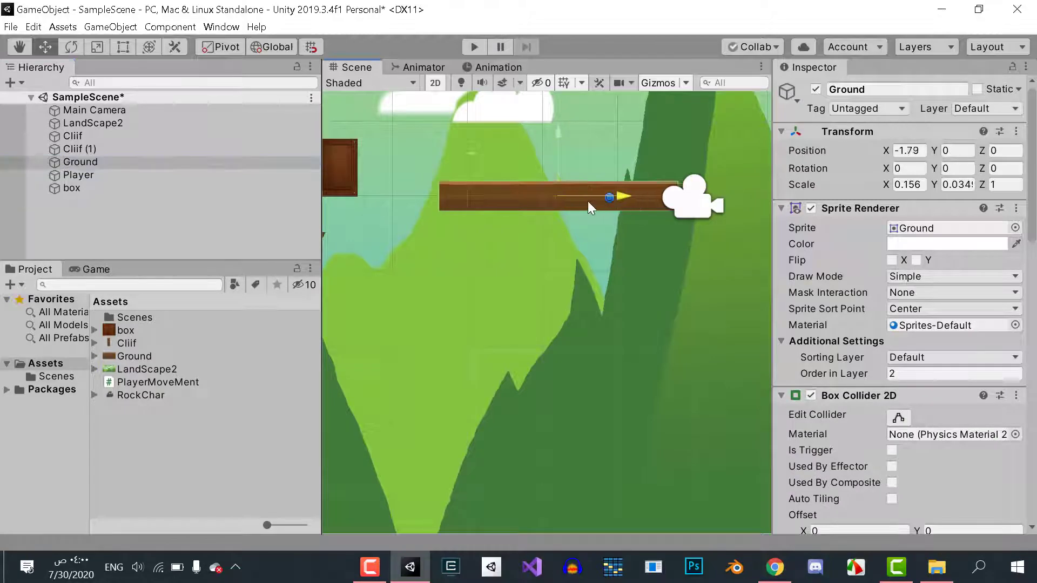
left_click_drag(517, 135, 507, 248)
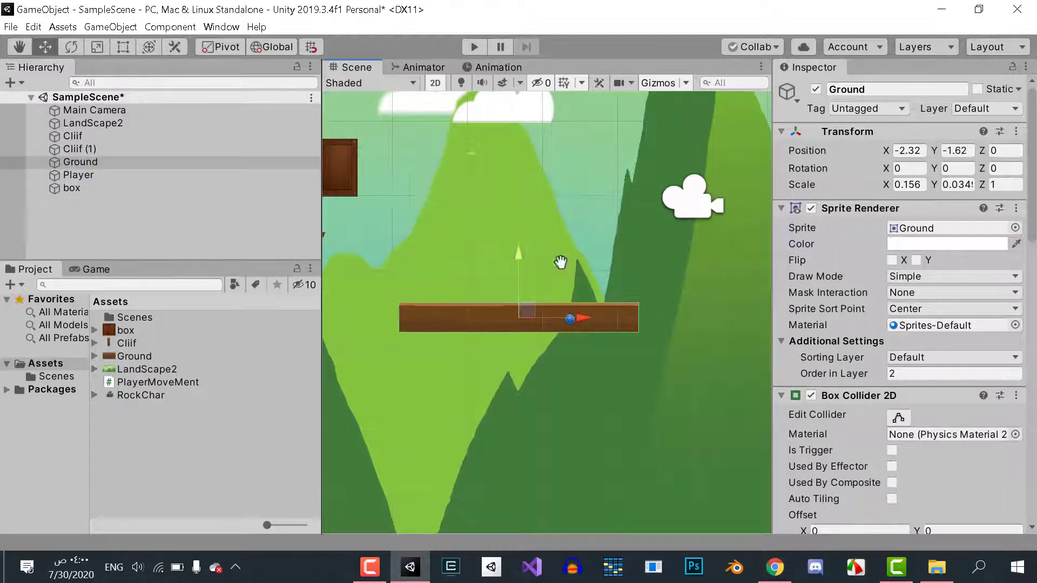
middle_click_drag(575, 324, 563, 222)
- Scrub the Fixed Joint 2D Anchor X toward the platform's right end, reaching 9.45
scroll(842, 416, "down", 5)
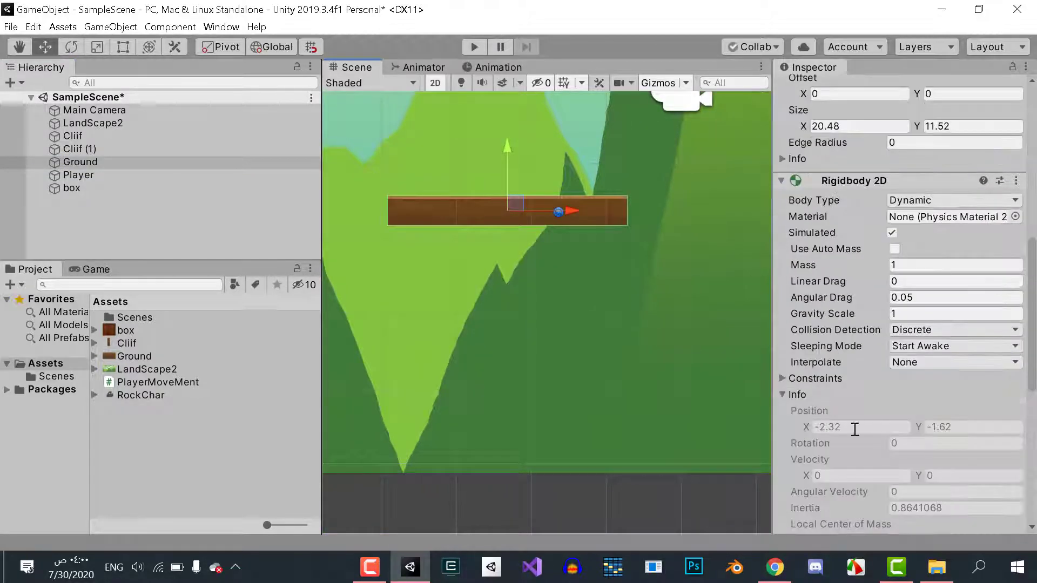
scroll(859, 432, "down", 5)
scroll(869, 435, "down", 3)
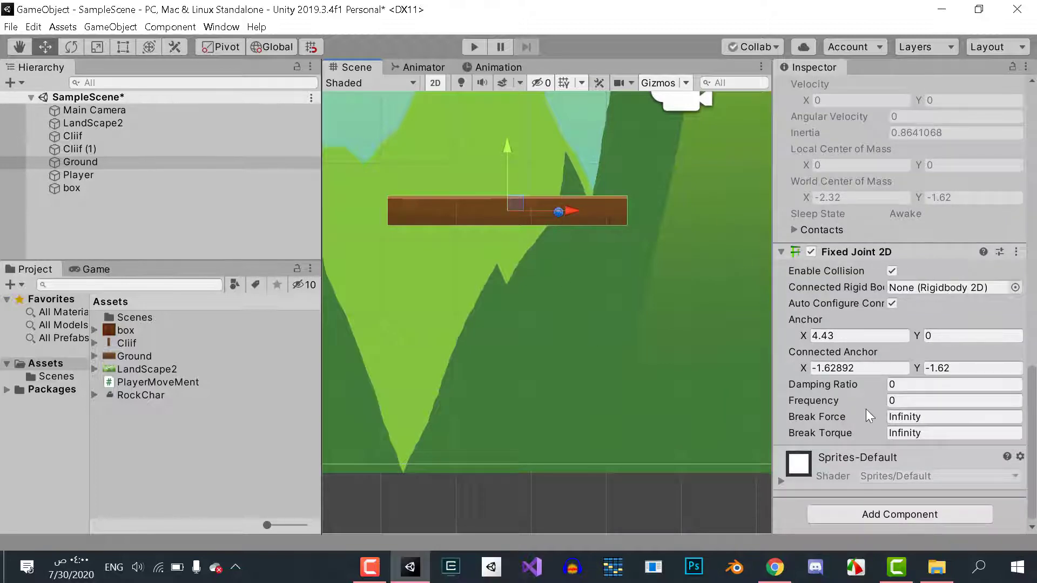
mouse_move(814, 340)
left_mouse_down()
mouse_move(939, 344)
mouse_move(960, 378)
left_mouse_up()
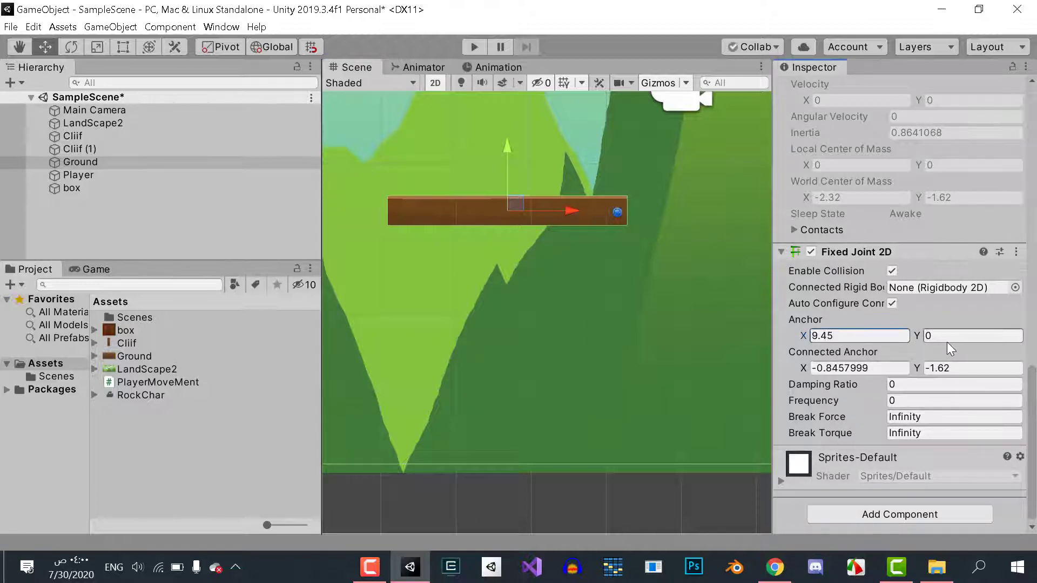
- Set the joint Frequency to 1 and run Play to watch the plank tilt around its right anchor
left_click(921, 400)
type("1")
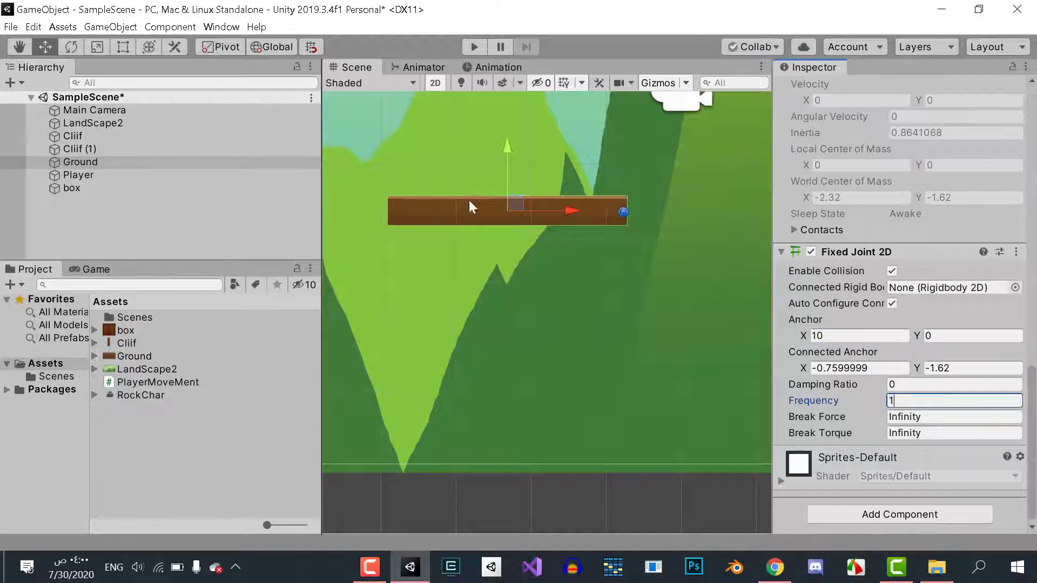
left_click(469, 40)
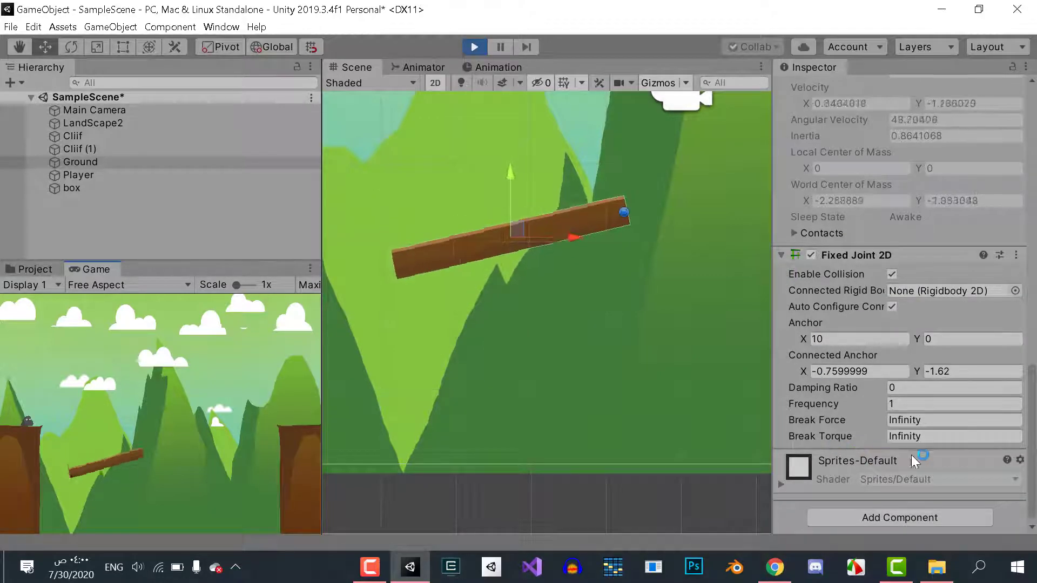
left_click(475, 48)
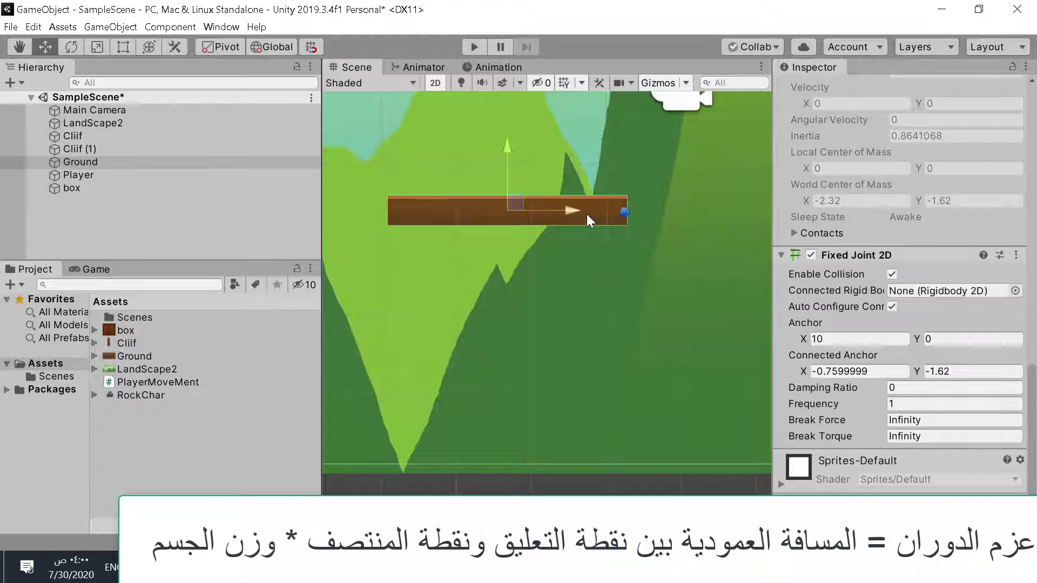
left_click(124, 53)
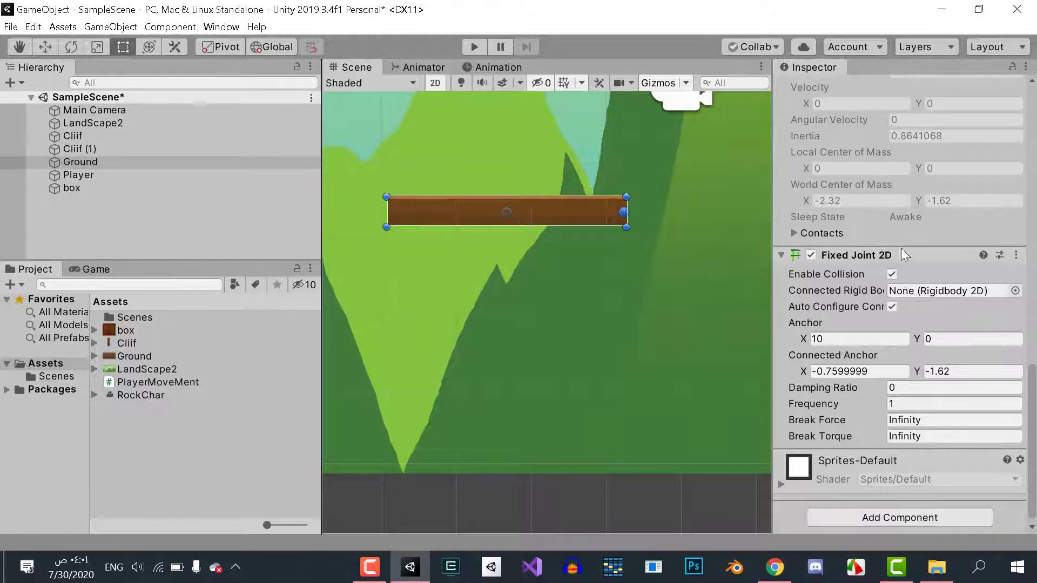
- Create an empty GameObject in the Hierarchy and duplicate it with Ctrl+D into GameObject (1)
scroll(920, 261, "up", 5)
left_click(112, 216)
right_click(113, 216)
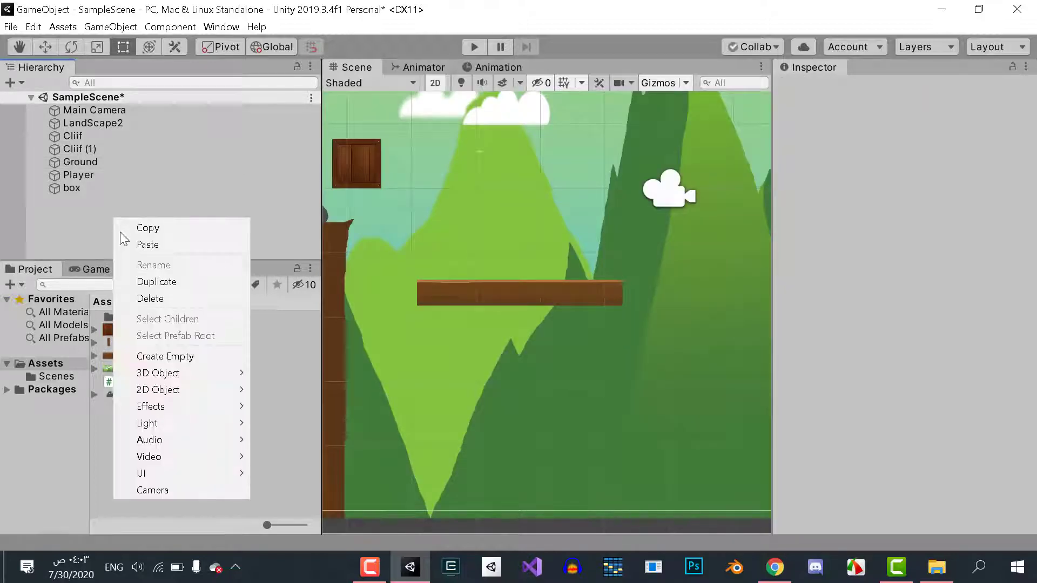
left_click(166, 355)
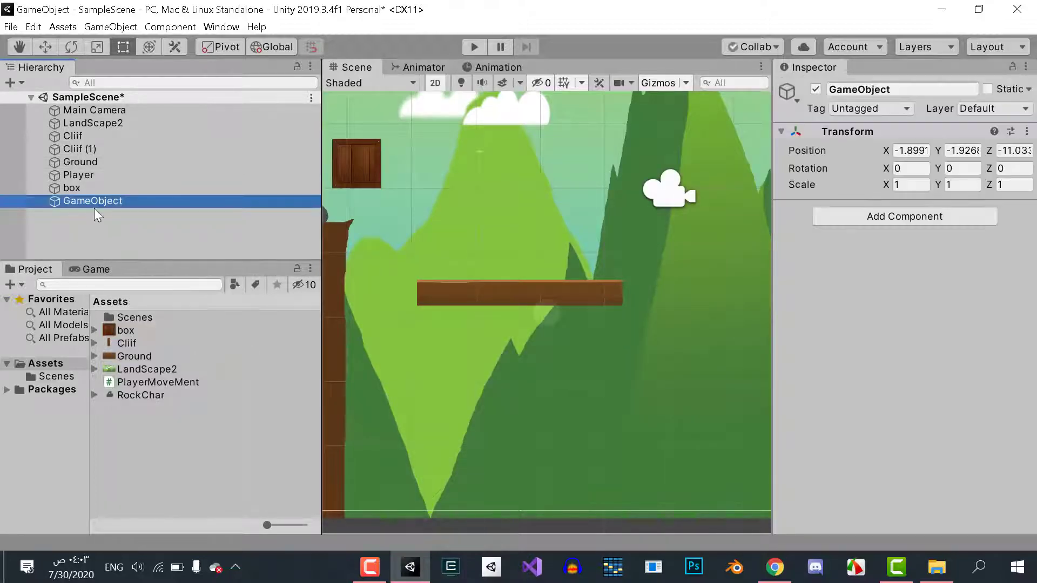
right_click(87, 223)
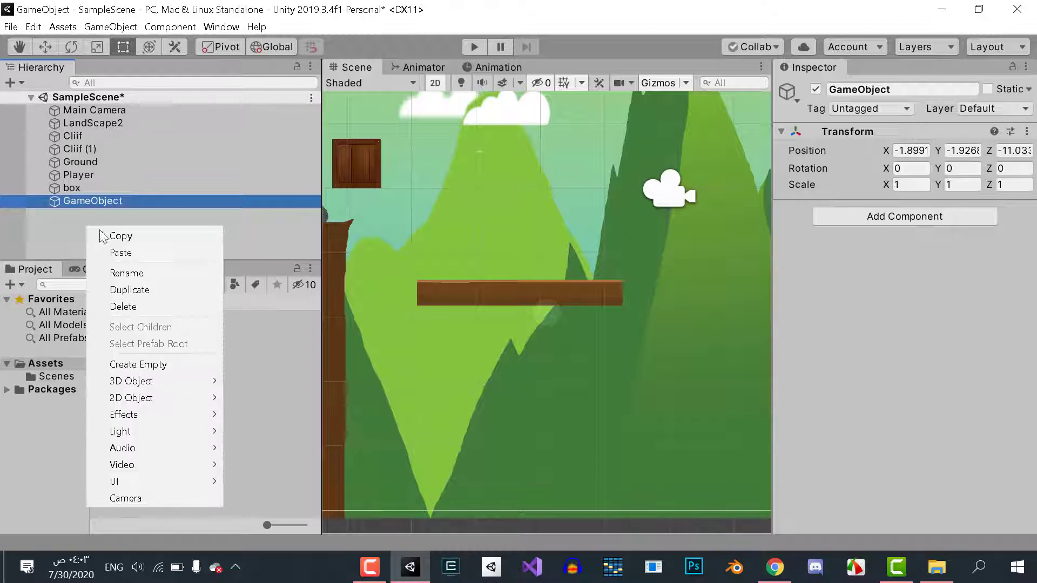
left_click(68, 209)
left_click(72, 200)
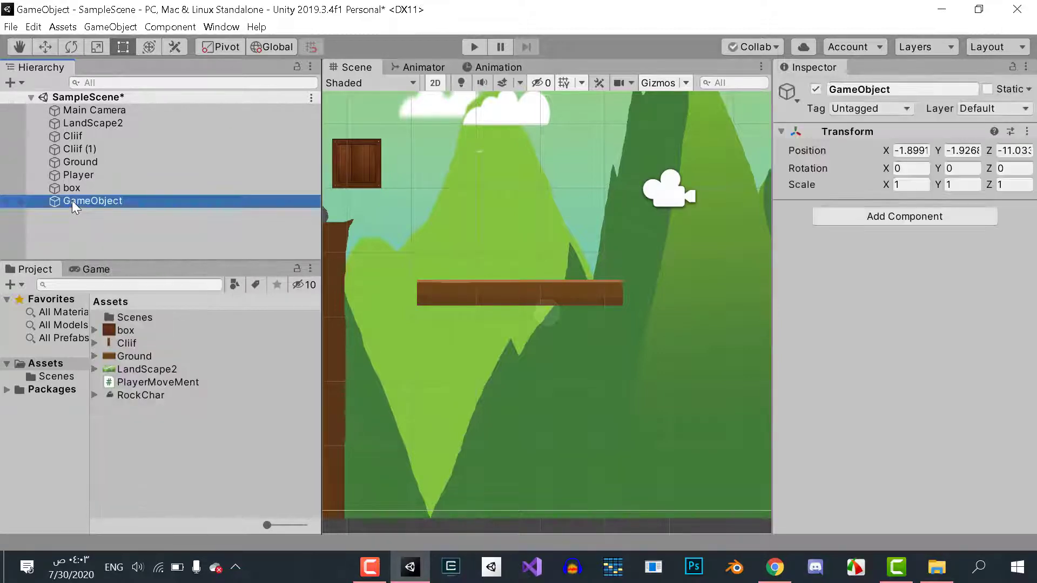
key("ctrl+d")
left_click(89, 203)
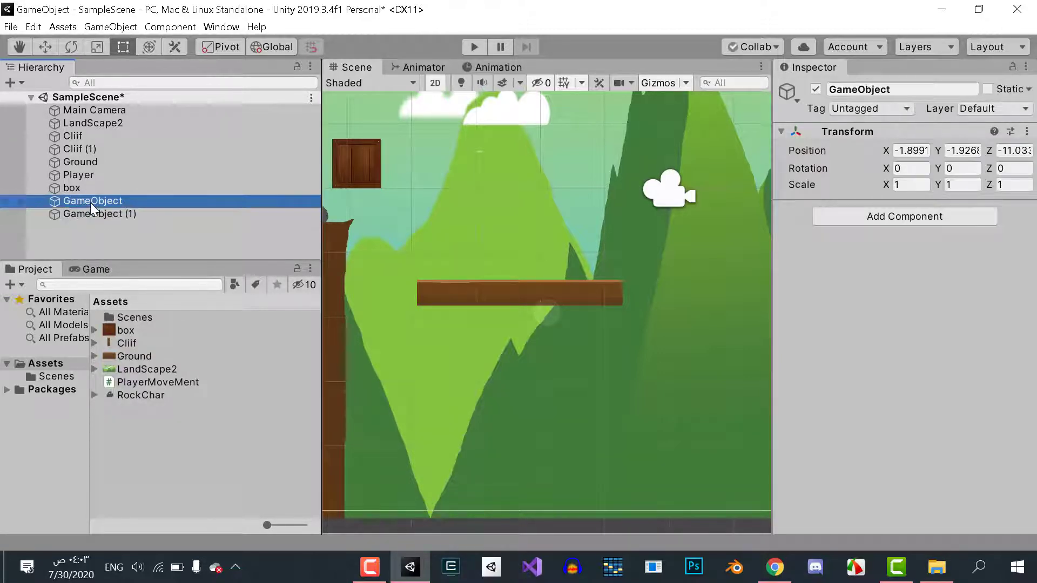
- Place GameObject at the plank's right end, around -0.7, -1.68
left_click(46, 49)
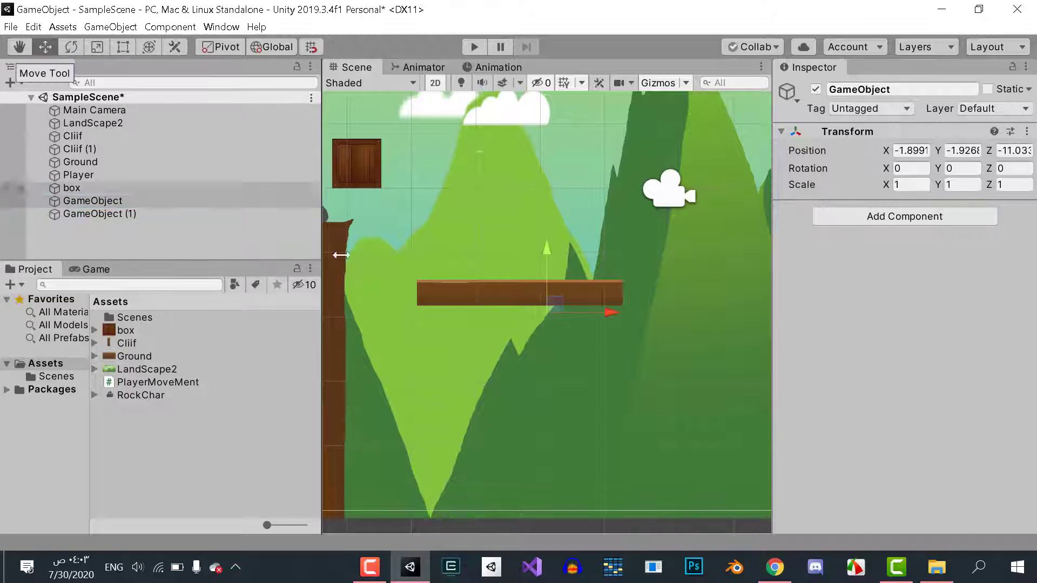
mouse_move(604, 321)
left_mouse_down()
mouse_move(716, 323)
mouse_move(695, 318)
left_mouse_up()
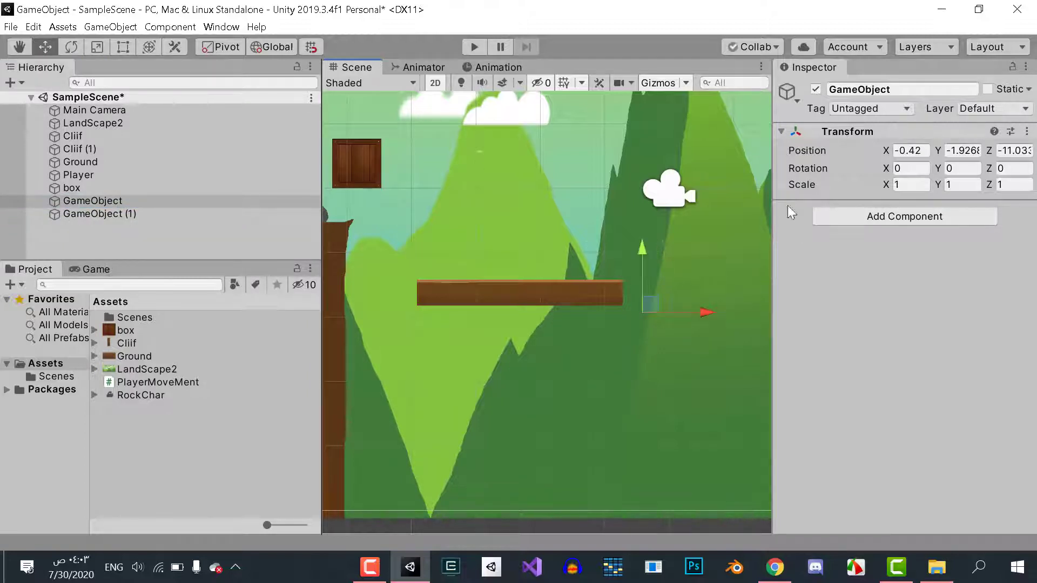
left_click_drag(643, 247, 633, 230)
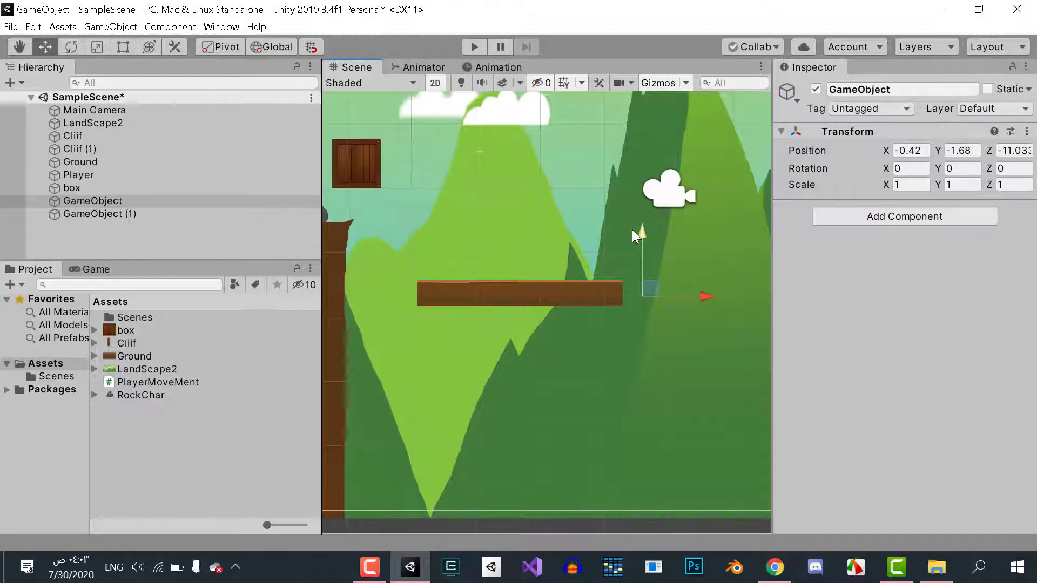
left_click_drag(700, 297, 682, 306)
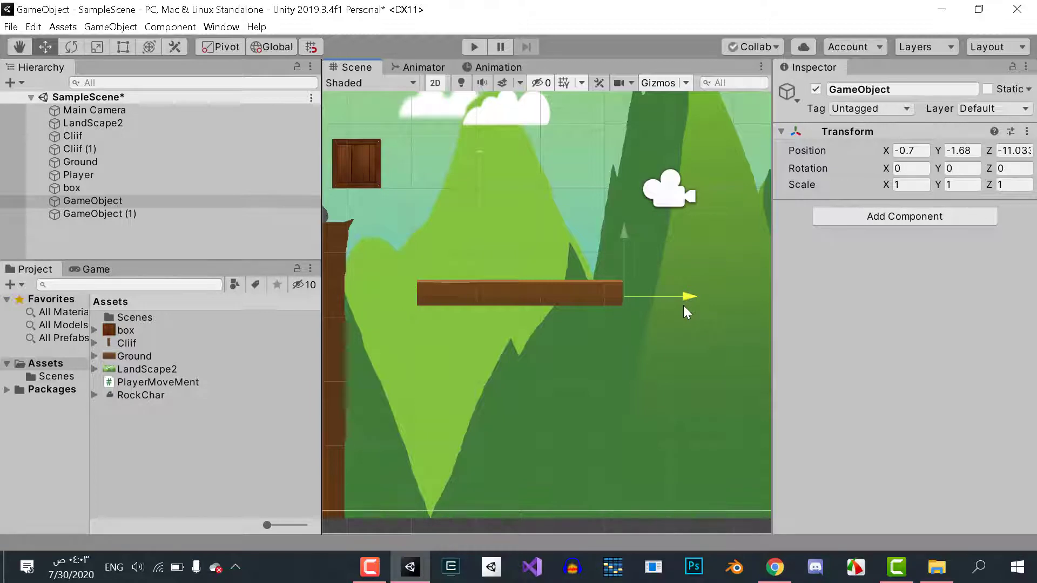
left_click(683, 306)
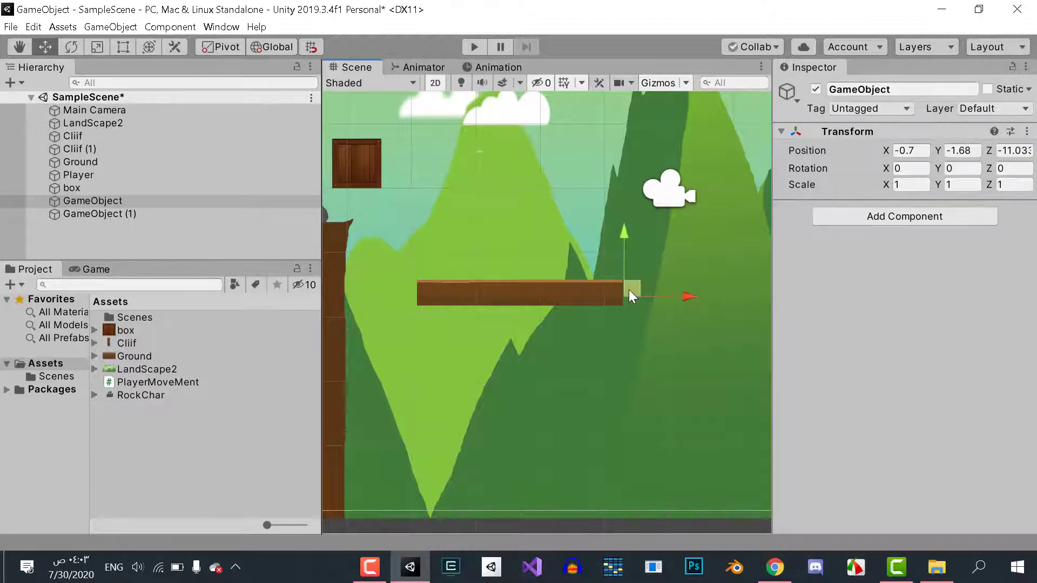
- Give GameObject a teal circle icon and fine-tune its position at the plank's right end
left_click(791, 101)
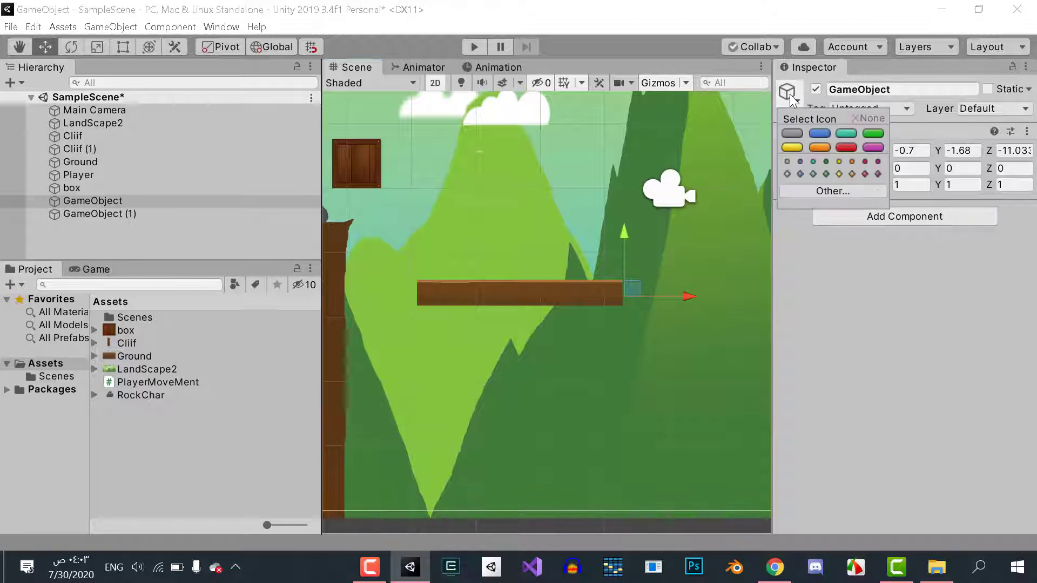
left_click(815, 162)
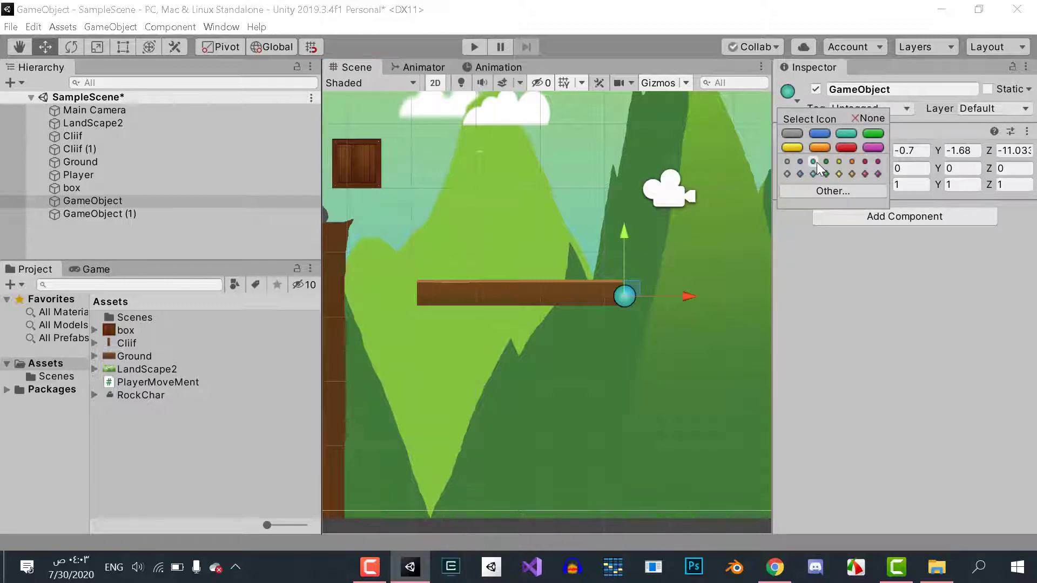
left_click(636, 285)
left_click_drag(675, 295, 678, 296)
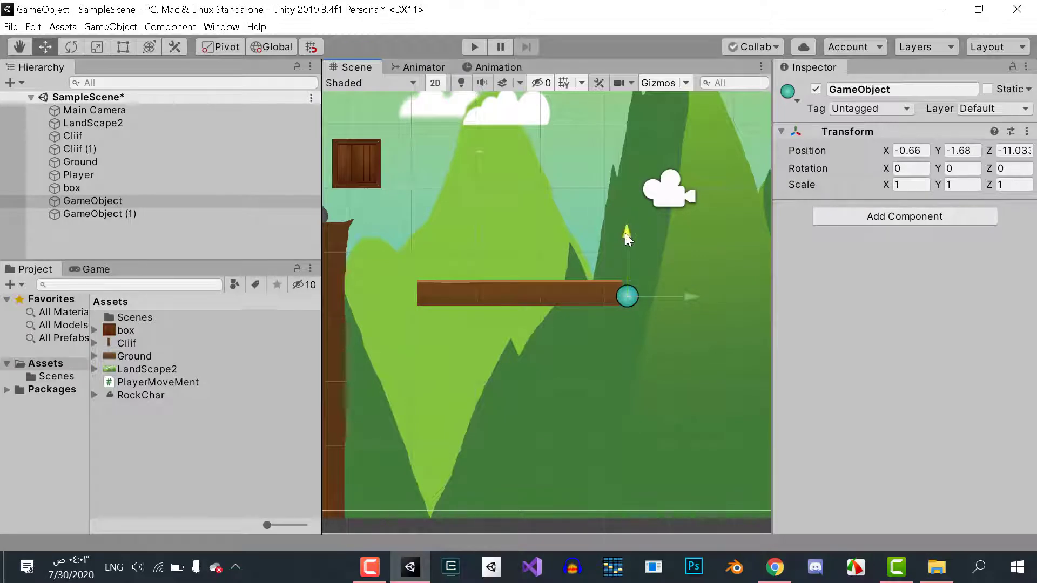
left_click_drag(624, 234, 623, 231)
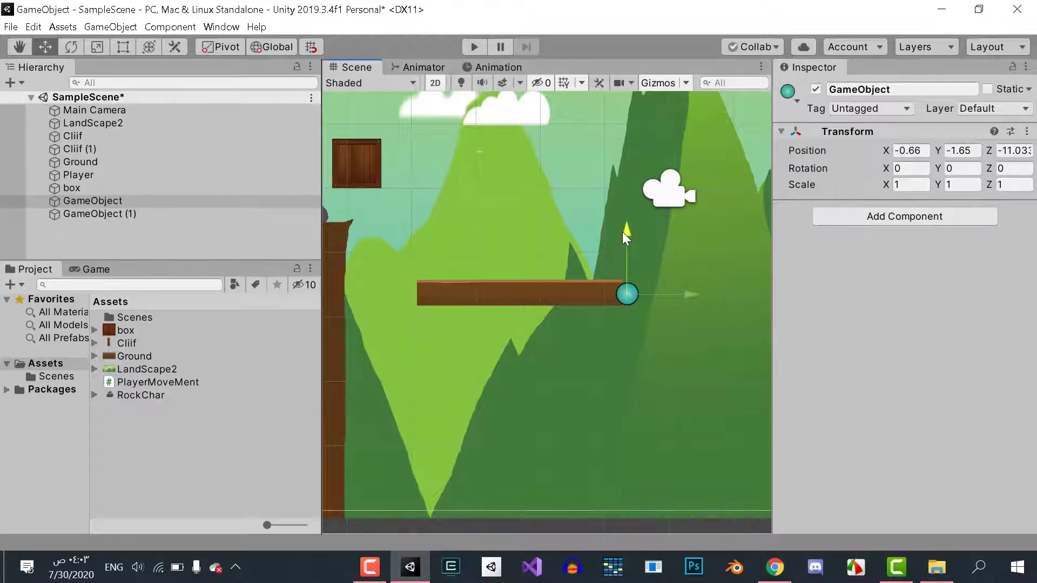
- Give GameObject (1) a grey circle icon
left_click(102, 214)
left_click(789, 99)
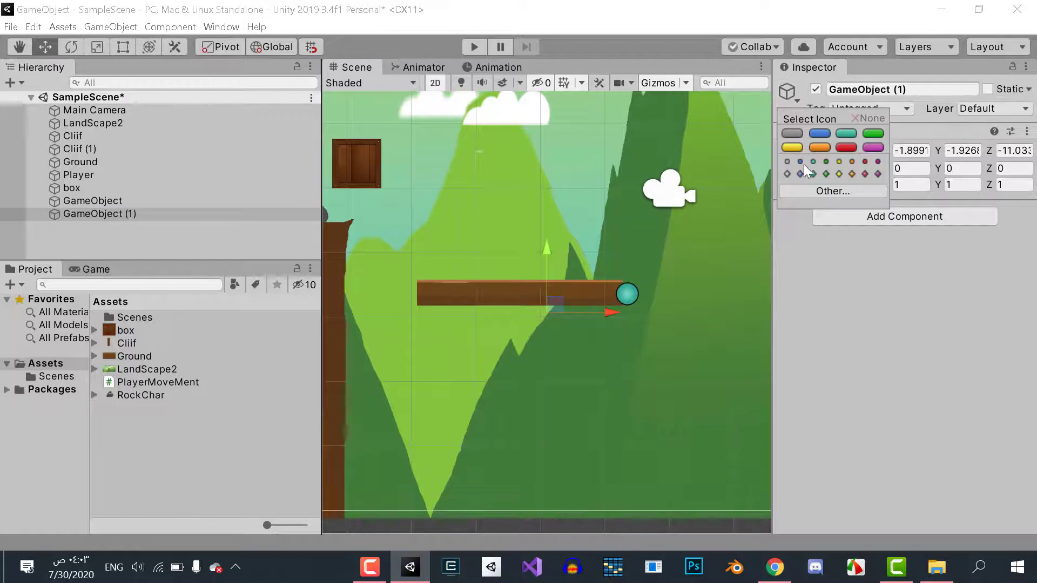
left_click(787, 161)
left_click(826, 294)
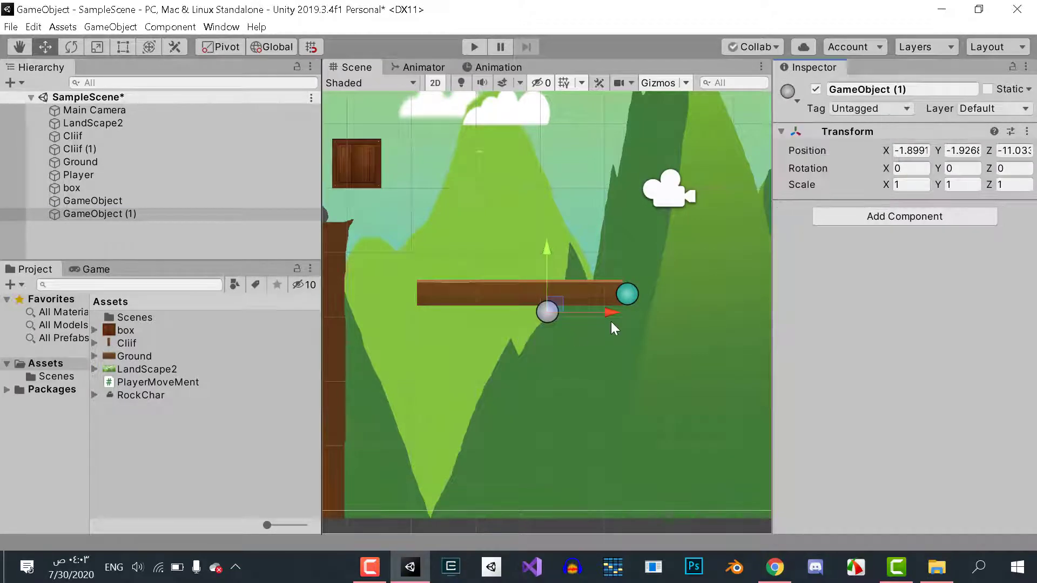
- Move GameObject (1) to the plank's left end at -4.02, -1.65
left_click_drag(611, 312, 450, 314)
left_click_drag(406, 251, 406, 236)
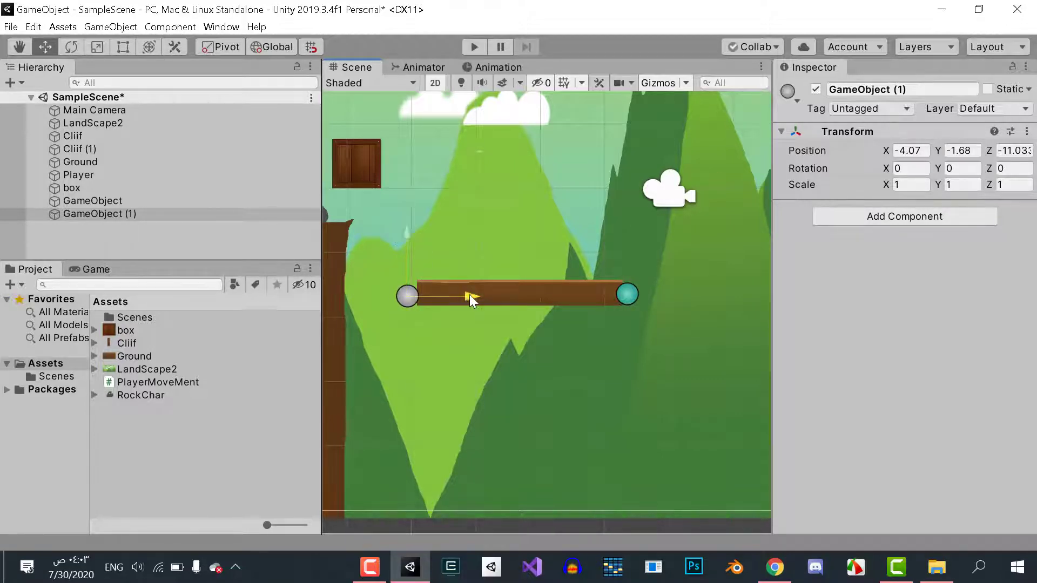
left_click_drag(468, 293, 470, 294)
left_click_drag(413, 230, 400, 228)
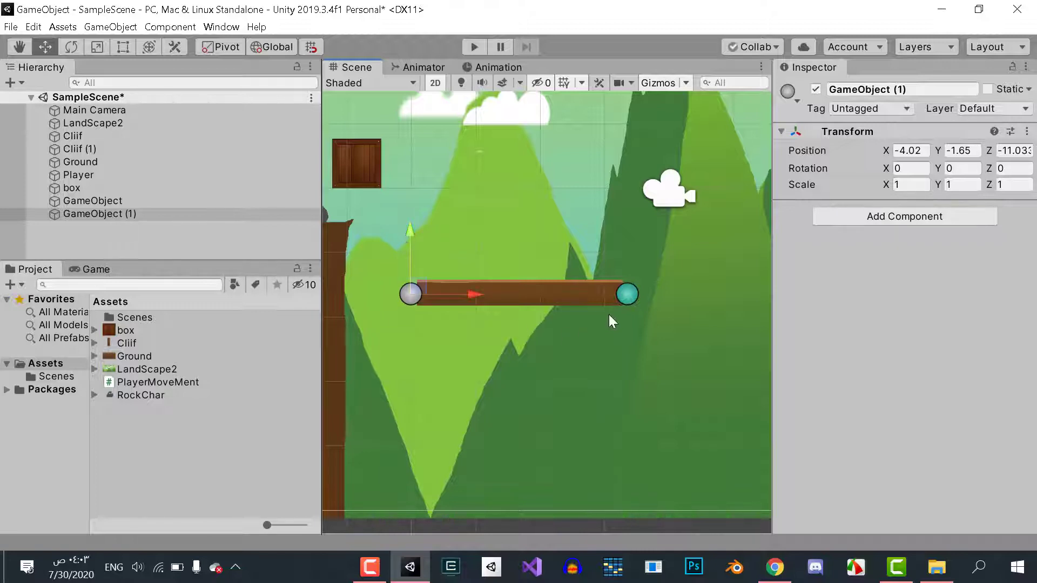
- Set the teal marker's X to 0 and slide Ground right to meet it, at -1.57, -1.62
left_click(641, 292)
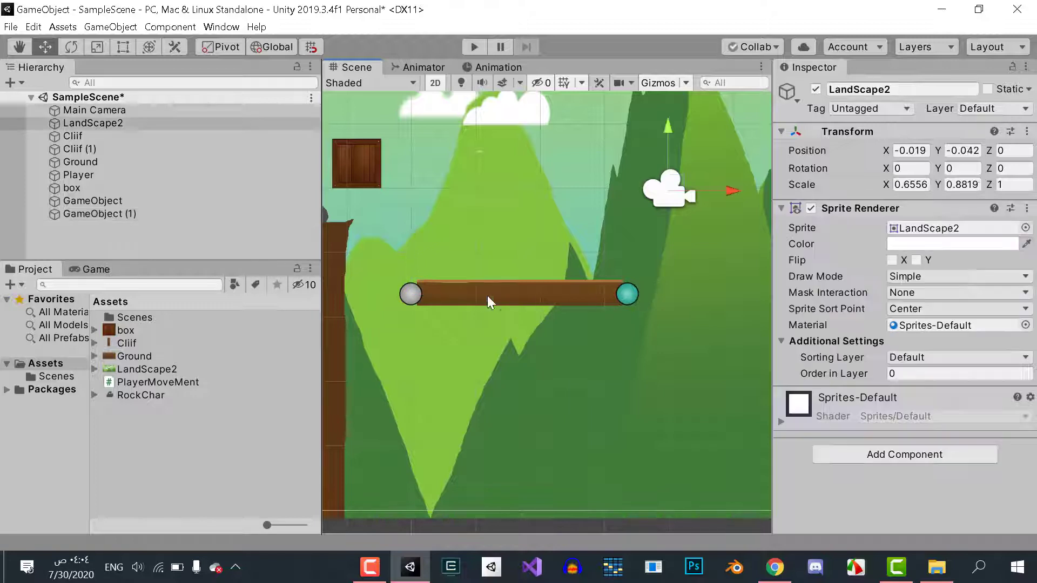
left_click(92, 215)
left_click(103, 205)
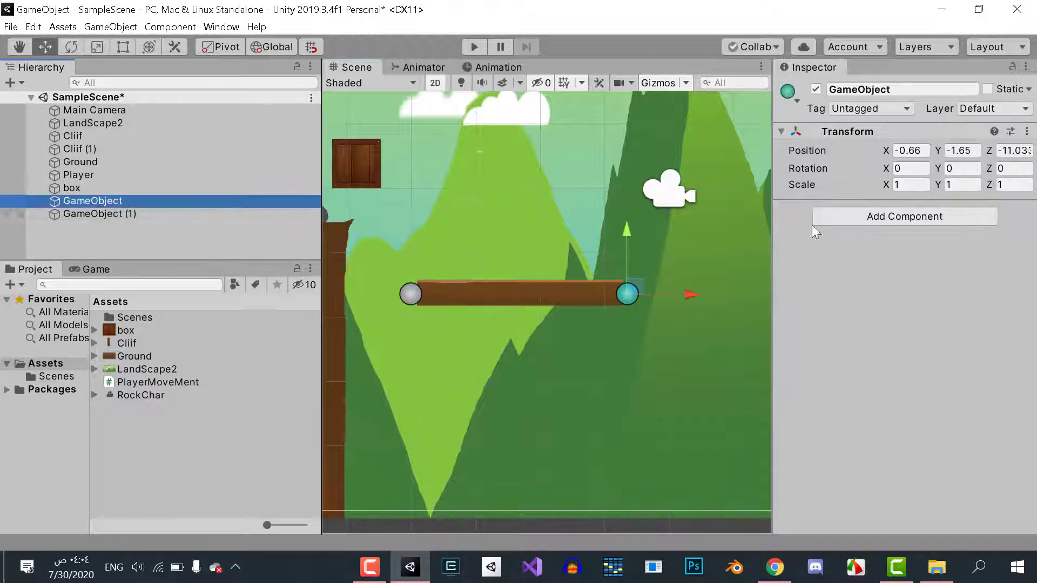
left_click(632, 294)
left_click(630, 294)
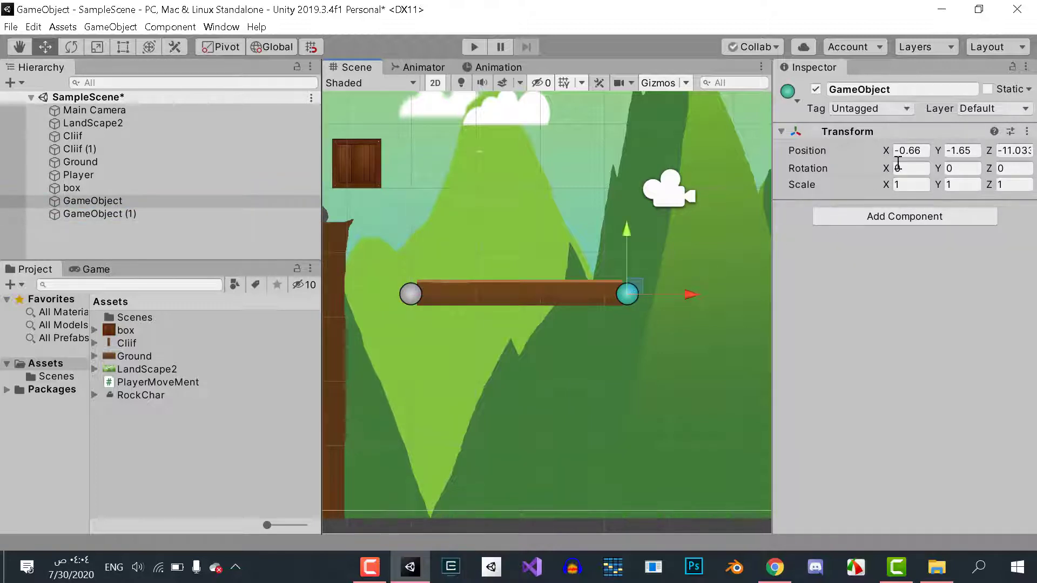
type("0")
key("Return")
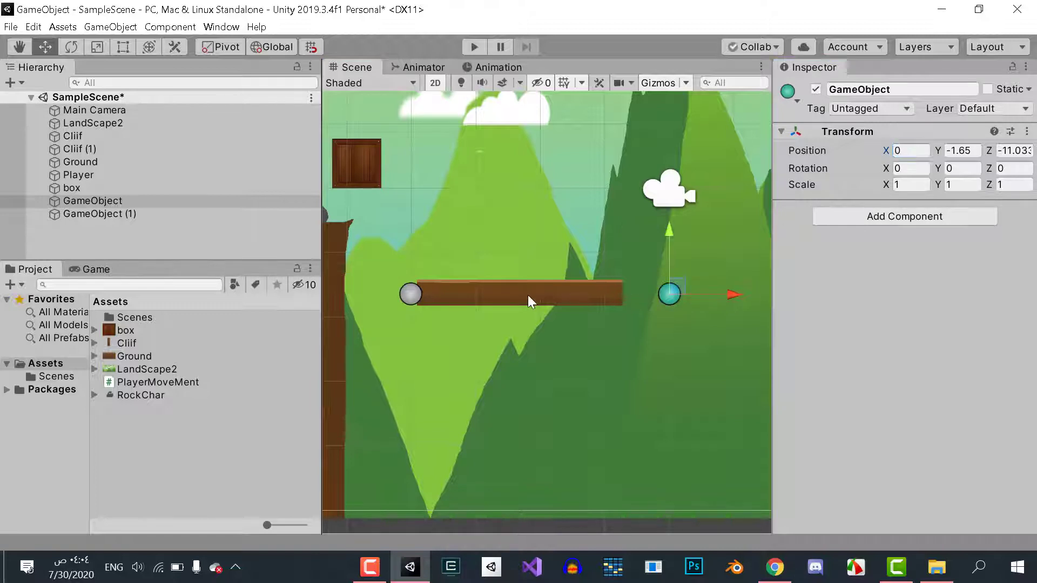
left_click(527, 295)
left_click_drag(583, 292, 631, 301)
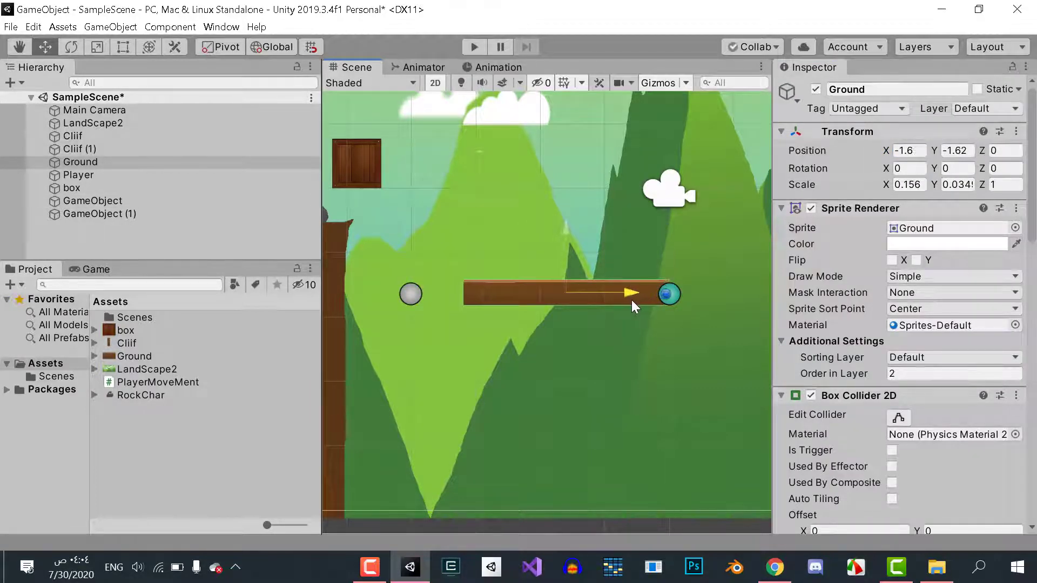
- Move GameObject (1) right to X -3.22, at the plank's left end
left_click(405, 296)
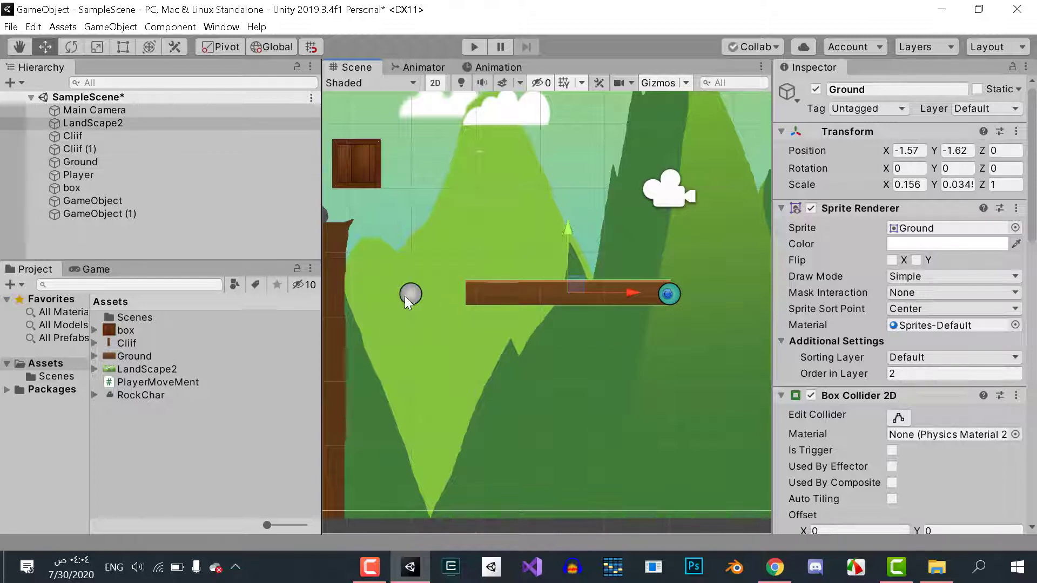
left_click_drag(472, 294, 523, 296)
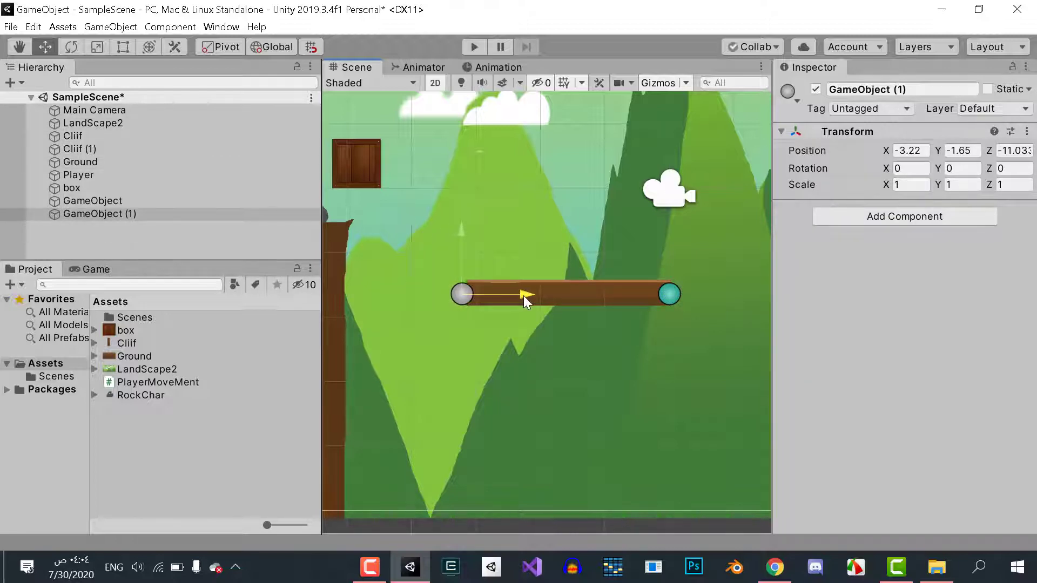
left_click(669, 294)
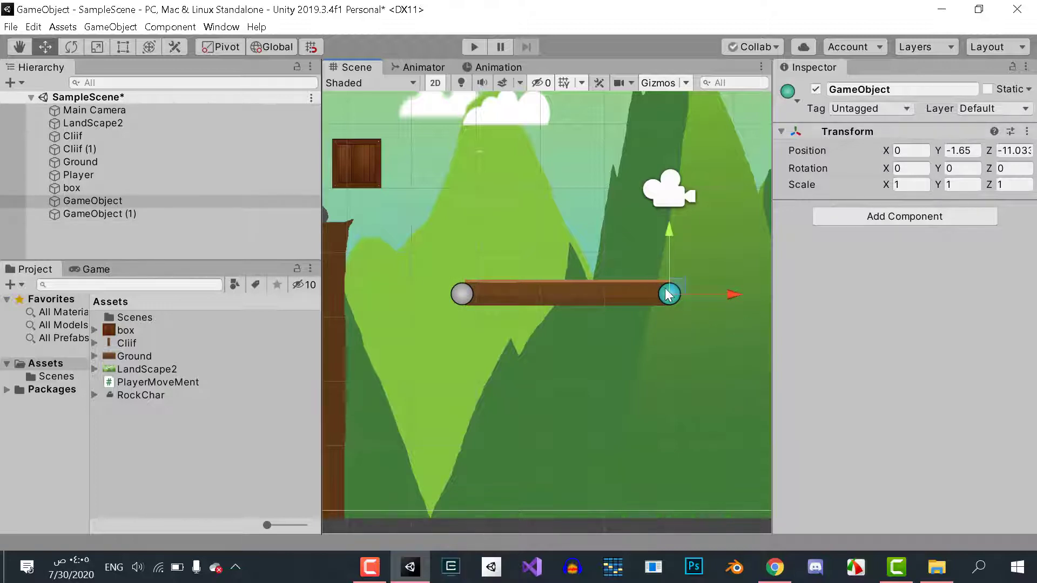
left_click(461, 294)
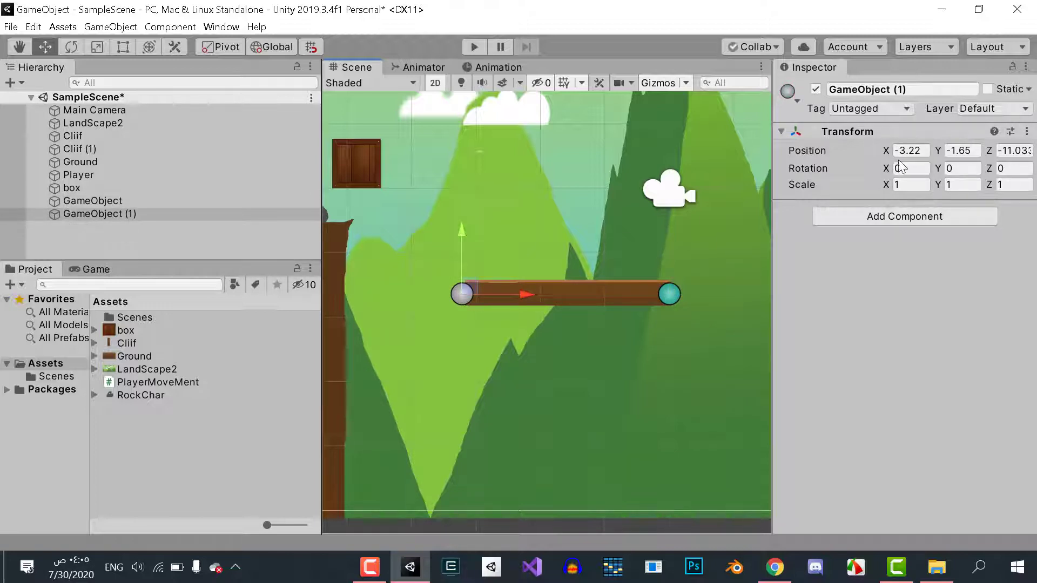
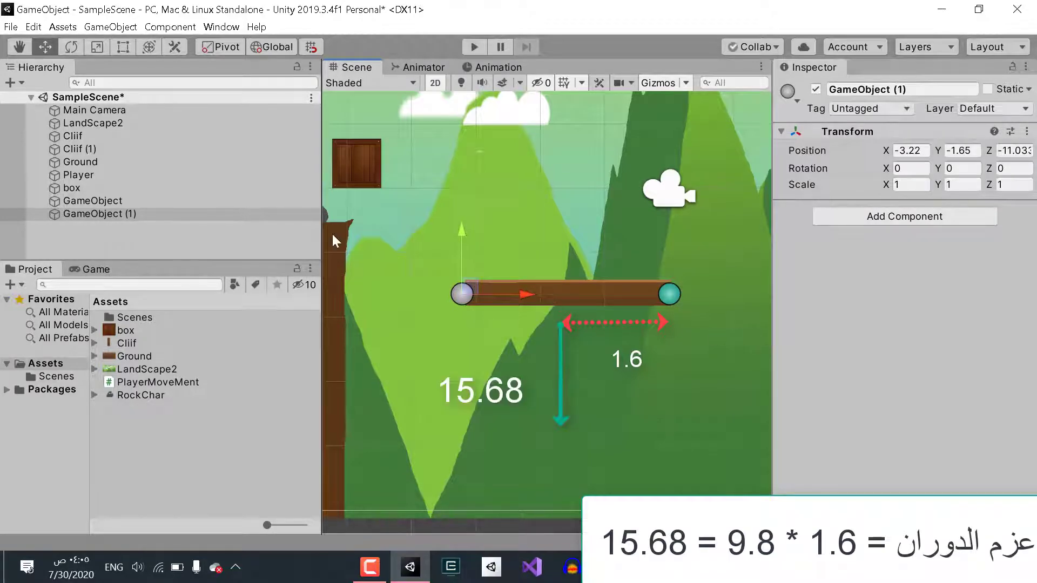
- Set the Ground plank's Fixed Joint 2D Break Torque to 16 and test it in a play run
left_click(87, 189)
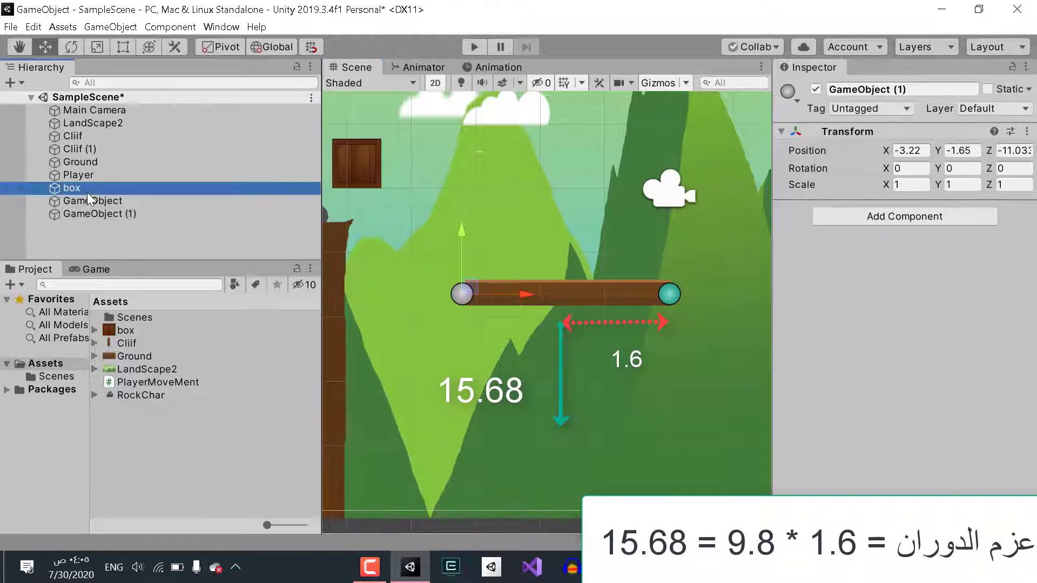
left_click(82, 163)
scroll(838, 372, "down", 5)
scroll(838, 372, "down", 5)
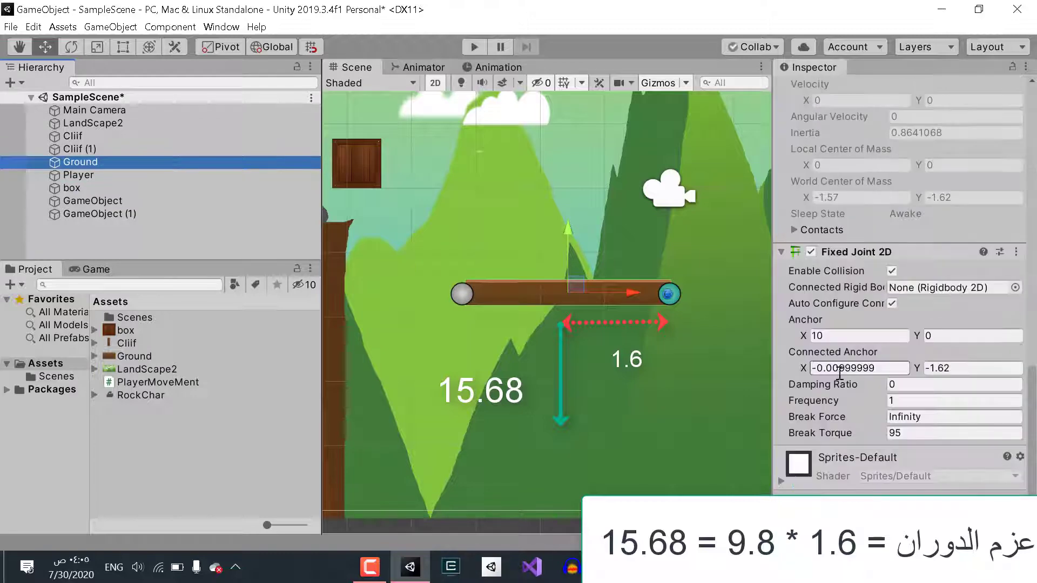
left_click(915, 435)
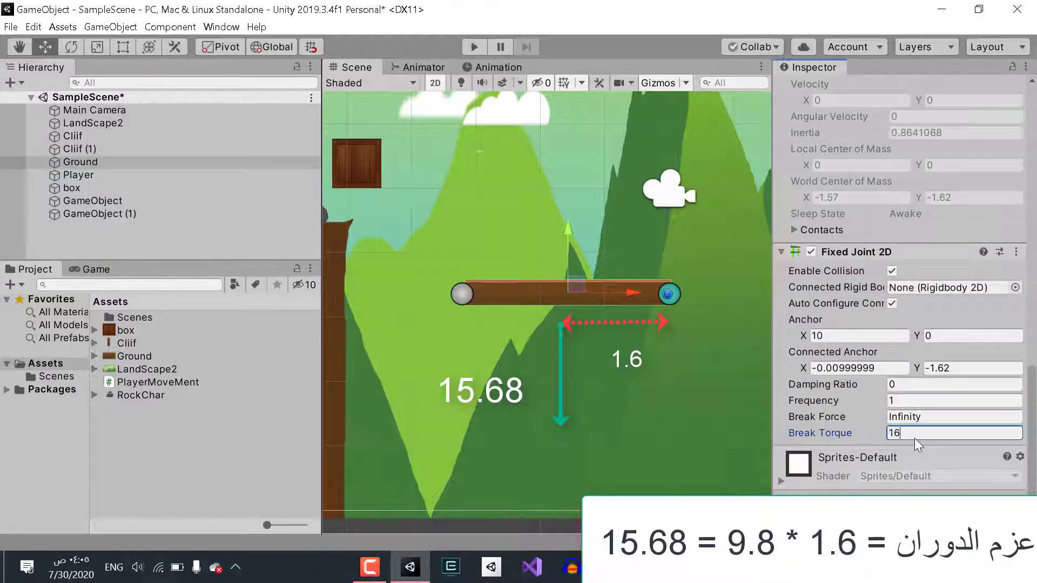
type("16")
left_click(479, 47)
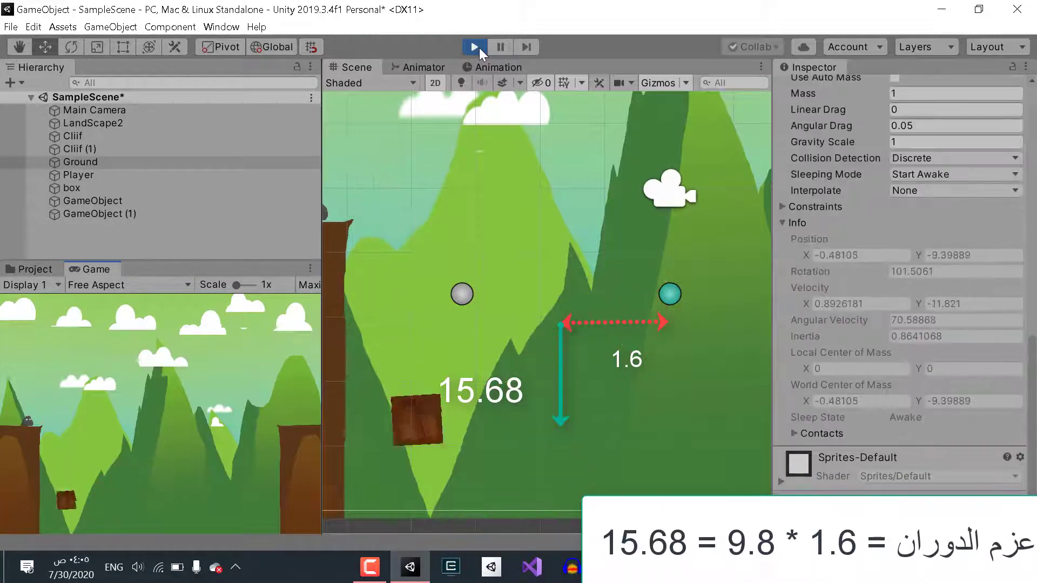
left_click(479, 47)
- Move the box one unit to the left in the scene
scroll(846, 389, "down", 3)
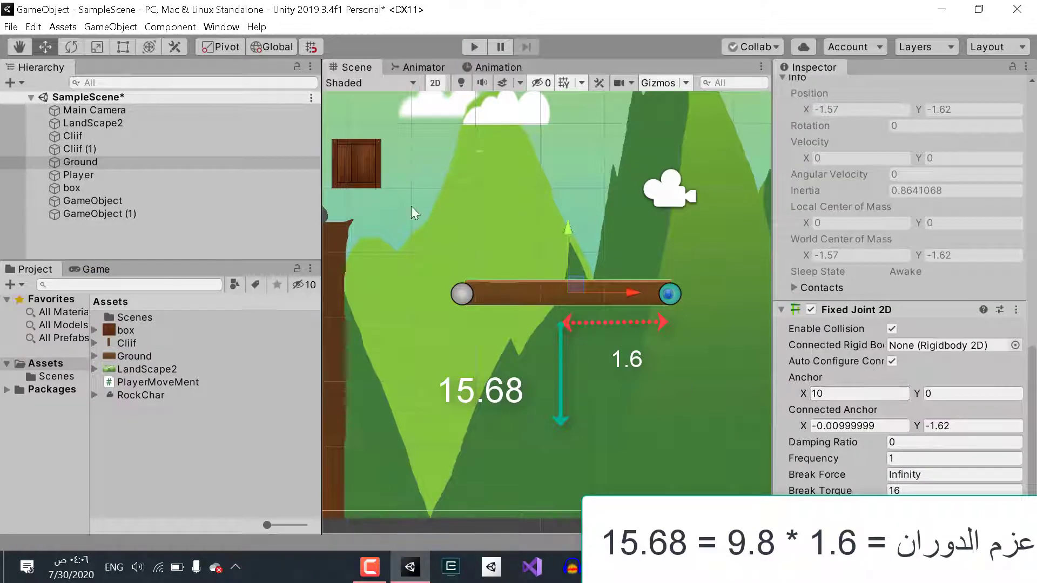
left_click(364, 163)
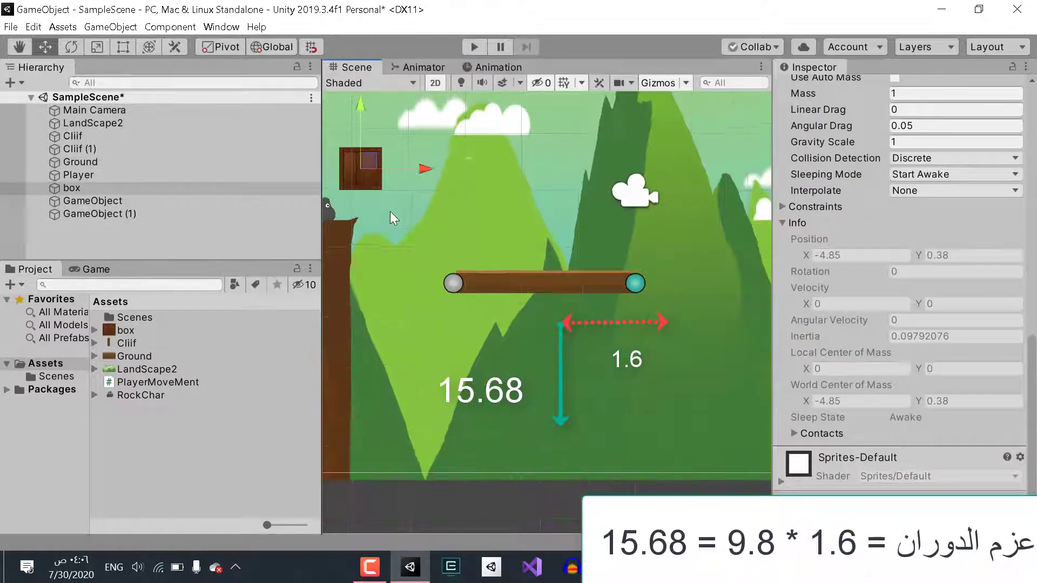
scroll(390, 212, "down", 2)
left_click_drag(459, 186, 386, 180)
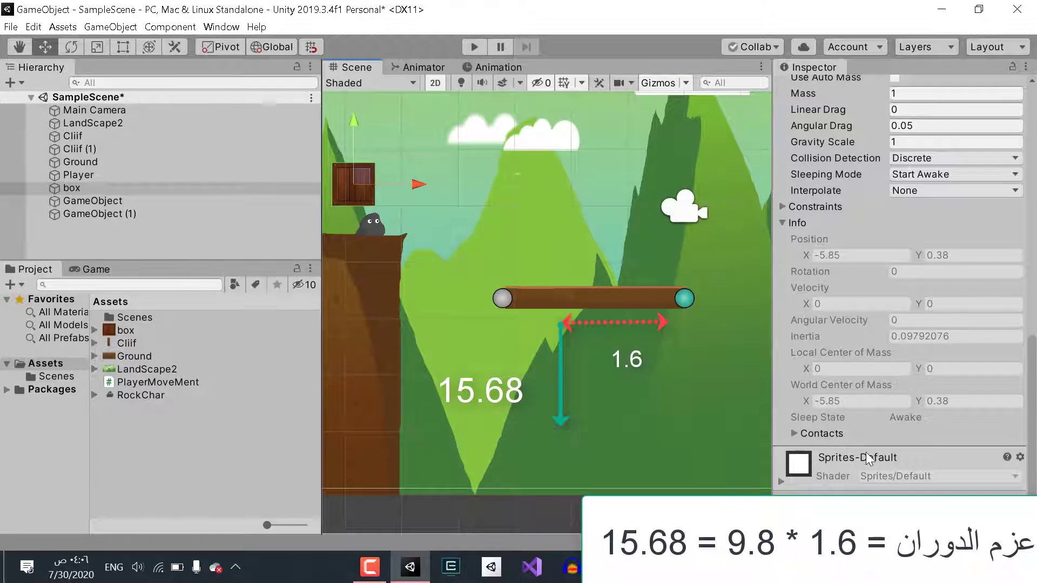
scroll(866, 452, "down", 4)
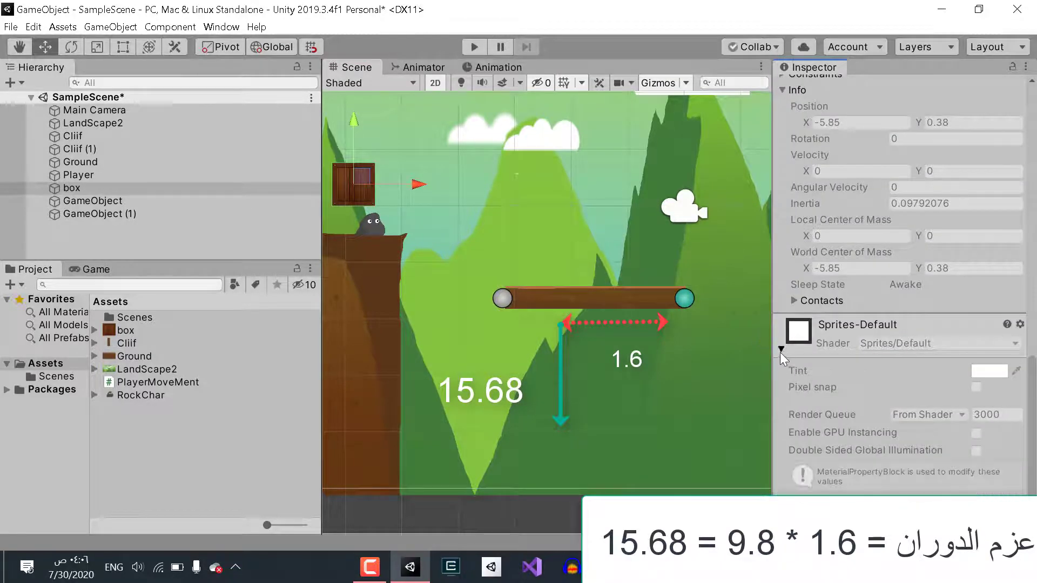
scroll(780, 352, "up", 4)
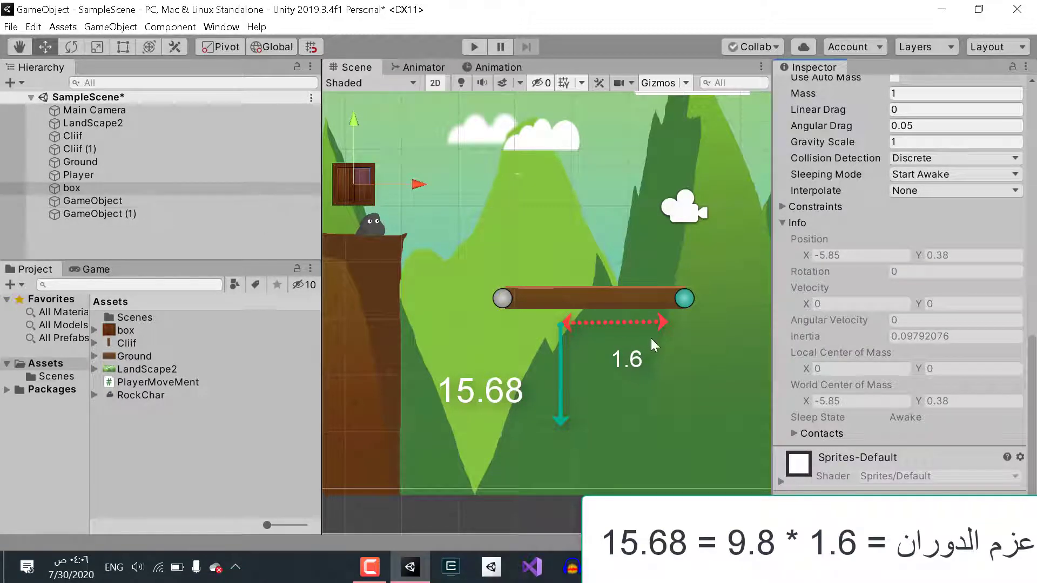
scroll(650, 338, "up", 2)
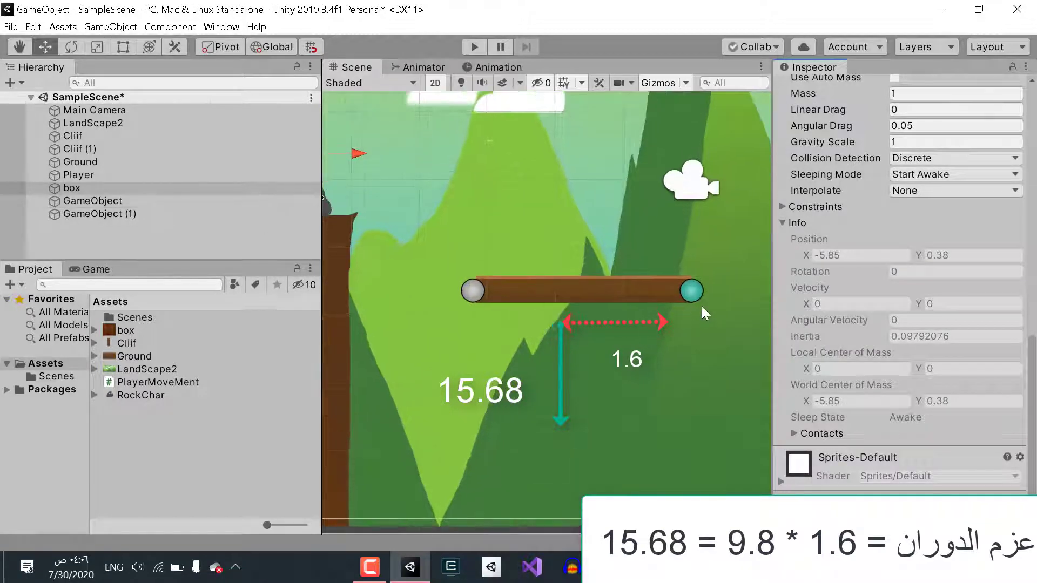
- Delete the GameObject and GameObject (1) marker objects
left_click(82, 202)
key("Delete")
left_click(92, 202)
key("Delete")
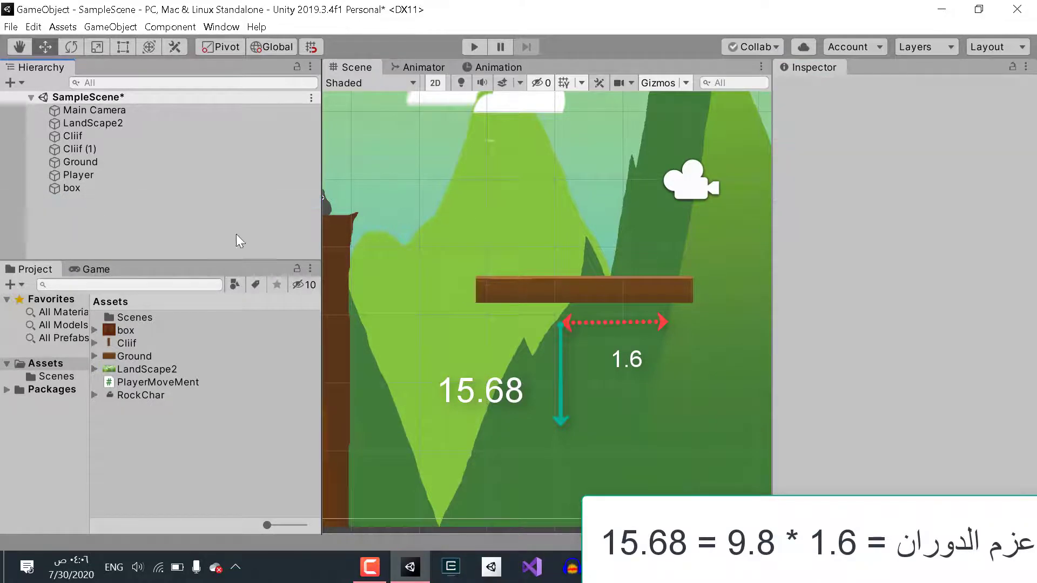
- Scrub the Ground plank joint's Anchor X to 10.69
left_click(112, 165)
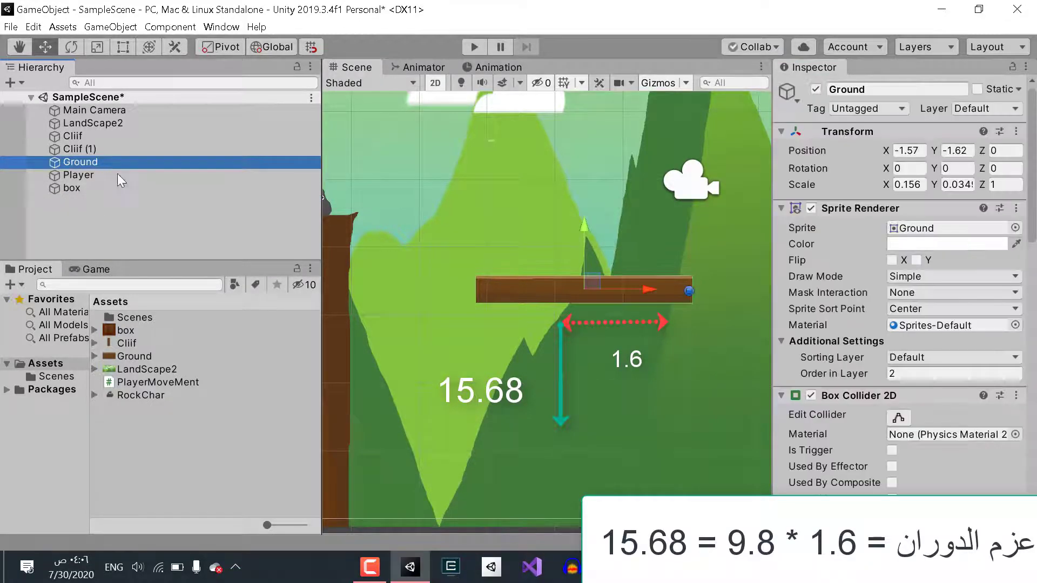
left_click(689, 290)
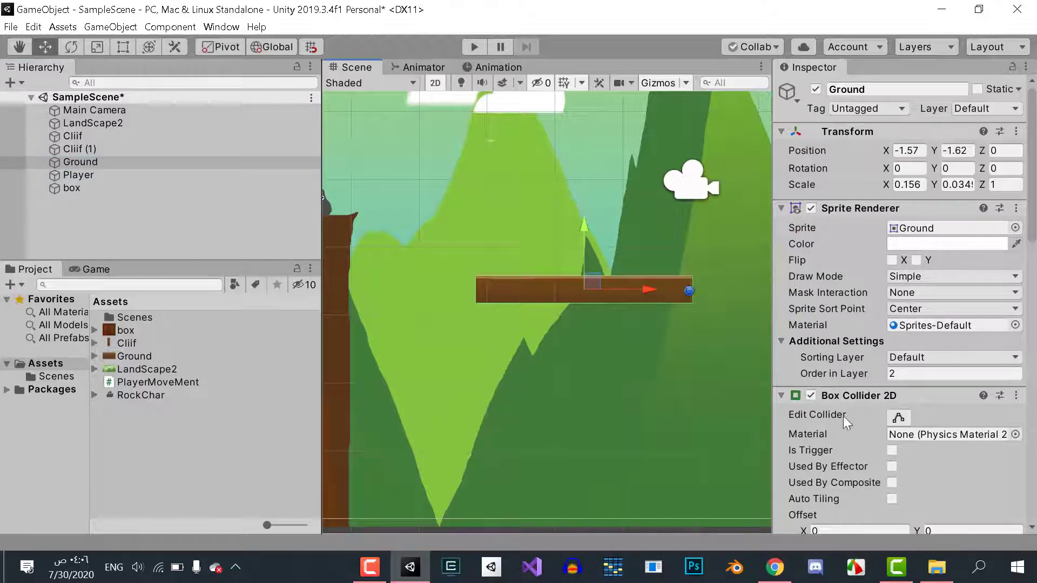
scroll(843, 416, "down", 10)
scroll(864, 426, "down", 5)
left_click(807, 333)
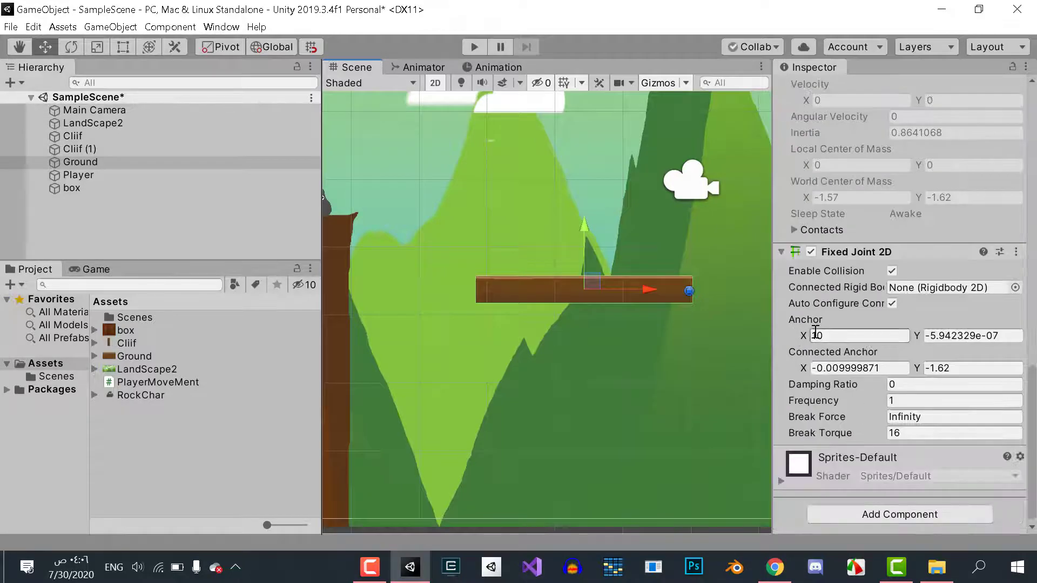
left_click_drag(809, 334, 828, 337)
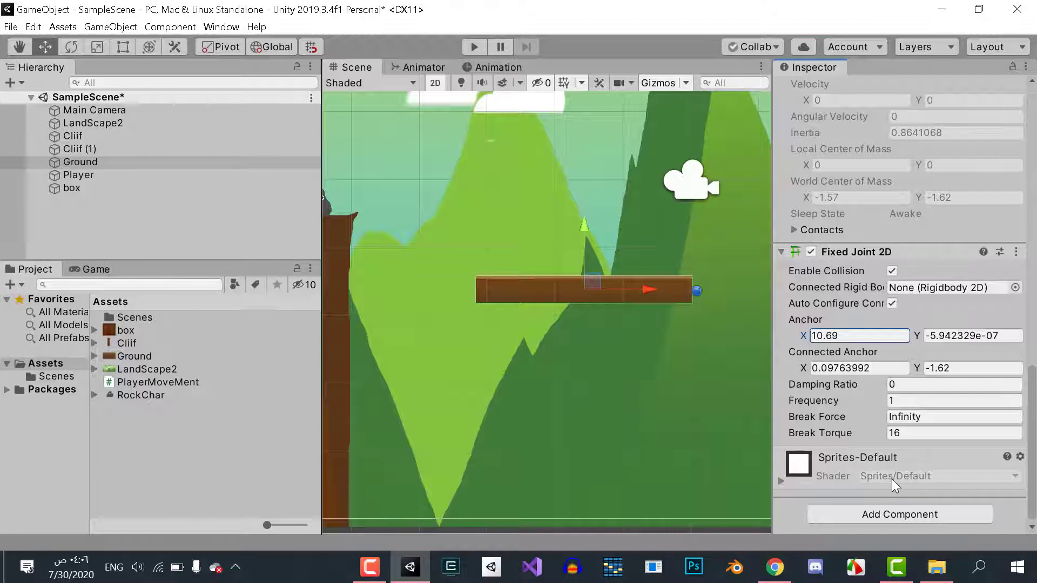
- Set the joint's Break Torque to 17 and start a play-mode run
left_click(916, 433)
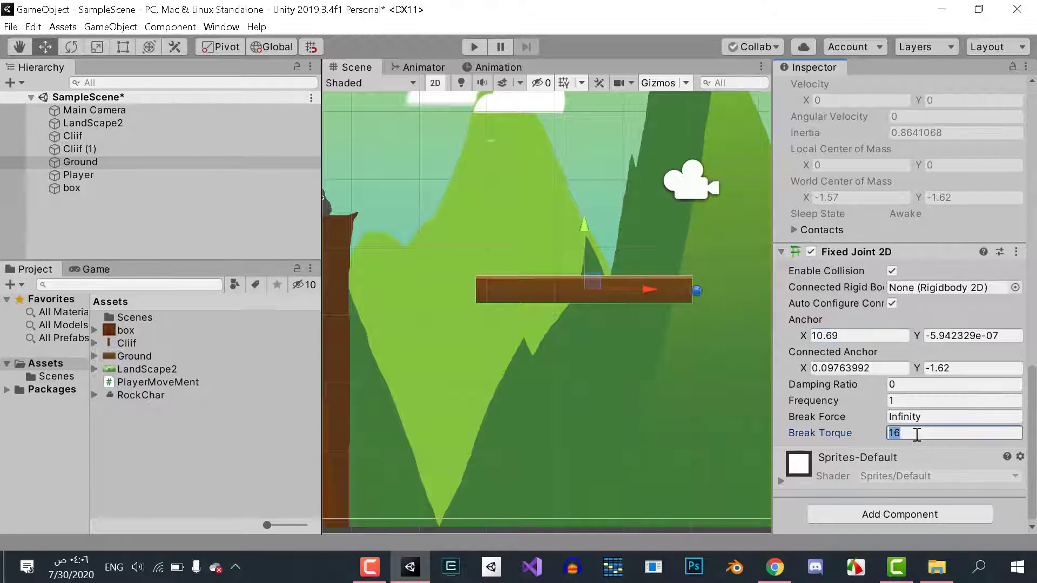
type("17")
left_click(475, 47)
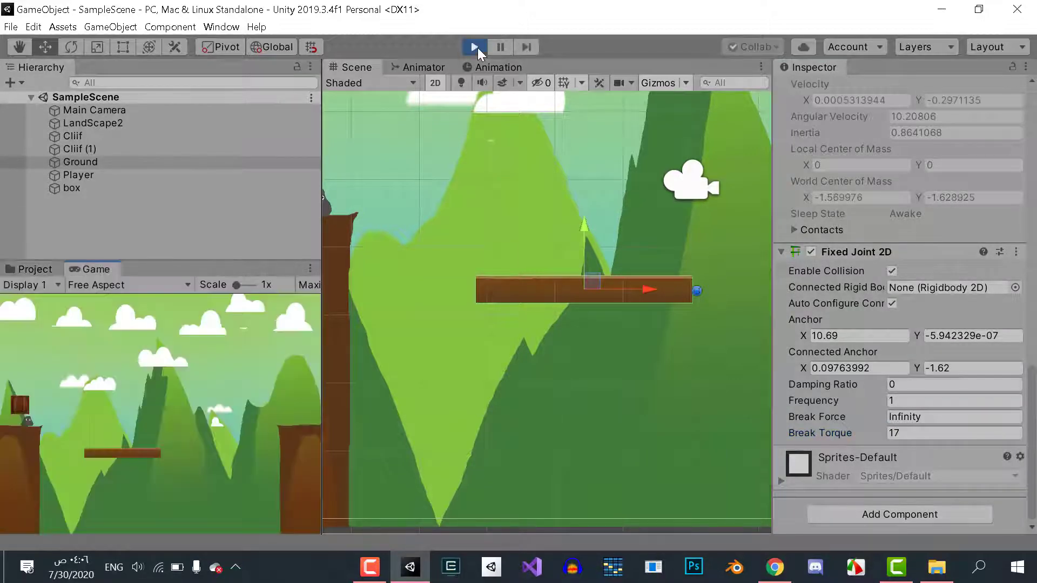
- Stop the run, set the Fixed Joint 2D Frequency to 0, and test it in play mode
left_click(477, 48)
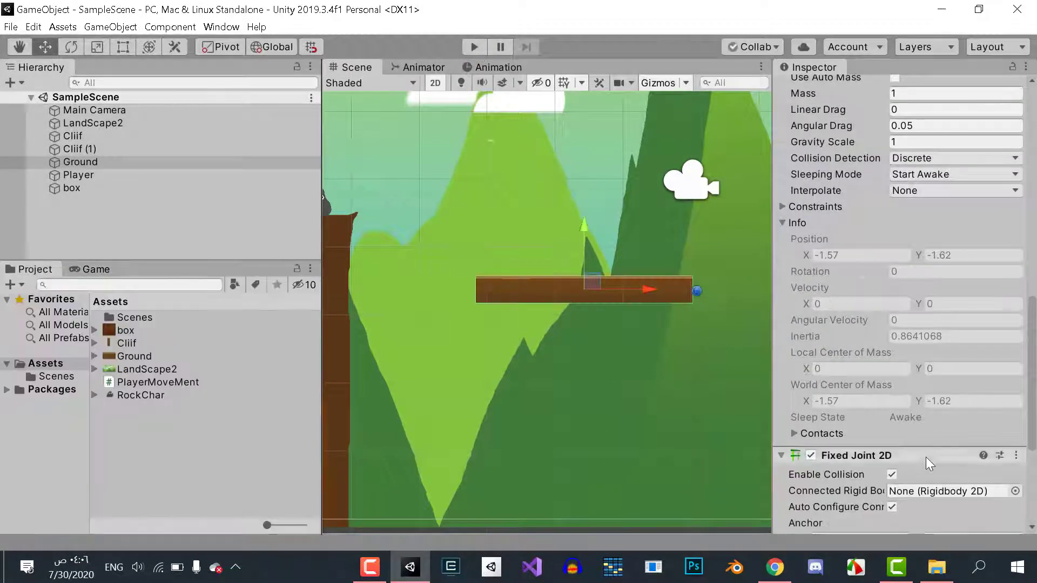
scroll(924, 451, "down", 5)
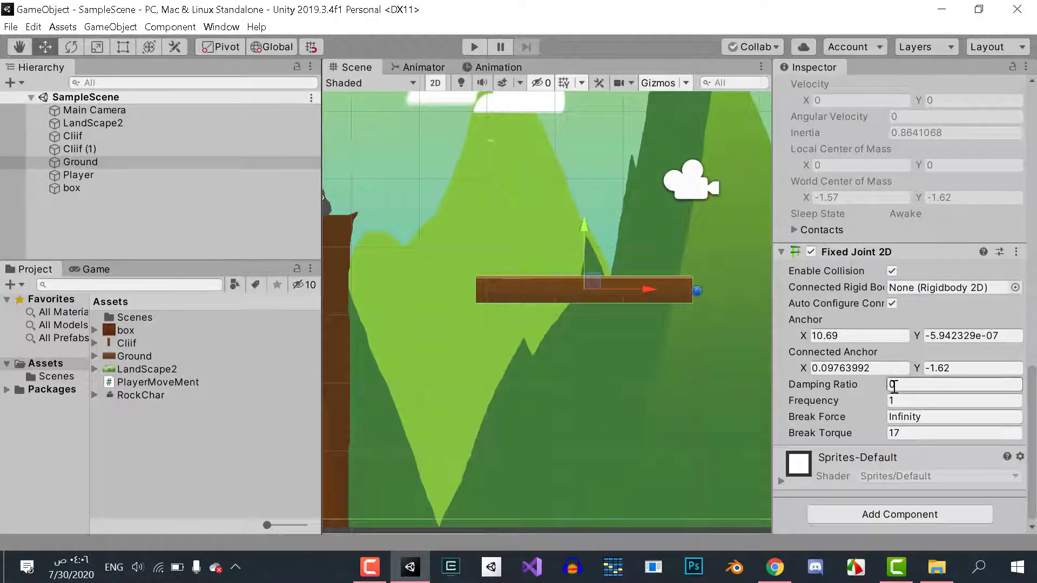
left_click(910, 401)
type("0")
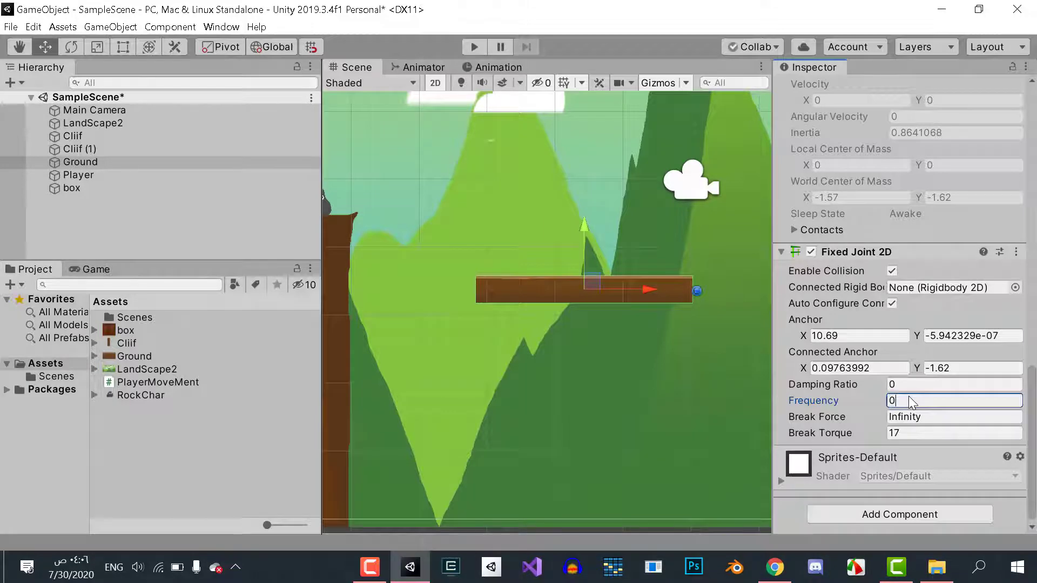
left_click(471, 49)
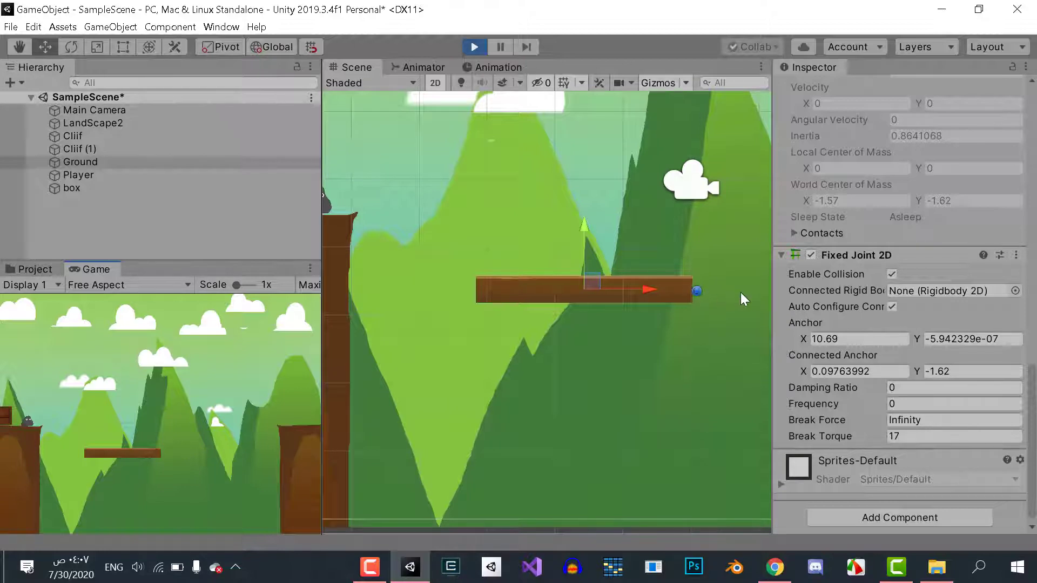
left_click(473, 45)
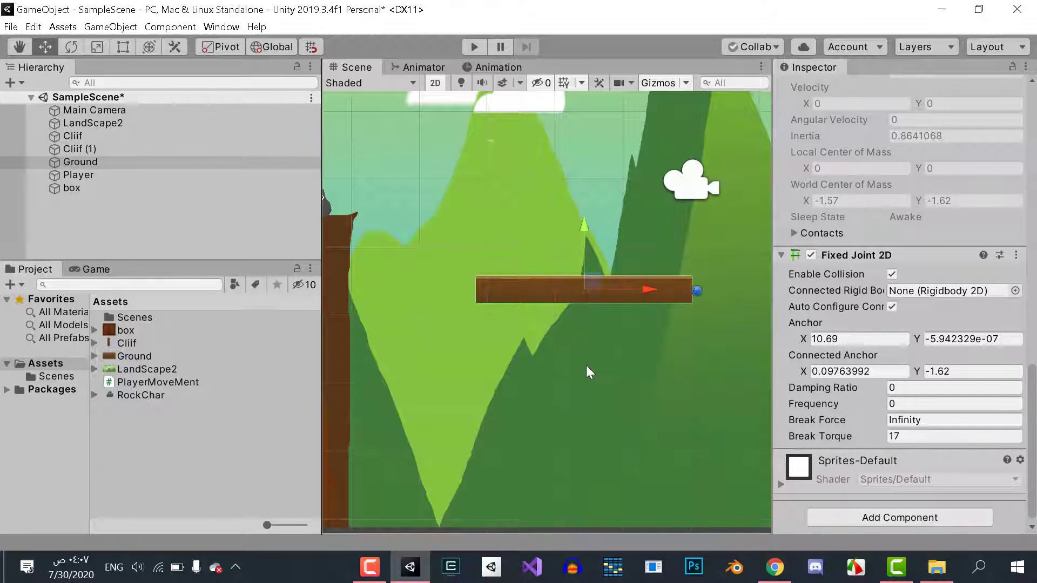
- Try a Break Torque of 14 on the plank's joint with a play-mode test
left_click(929, 431)
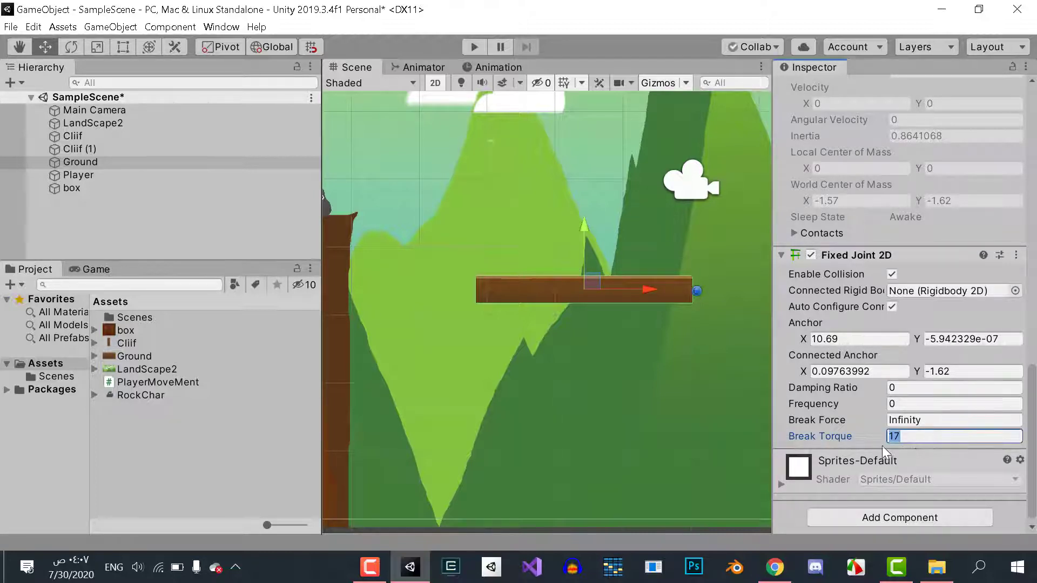
type("1")
type("4")
left_click(475, 47)
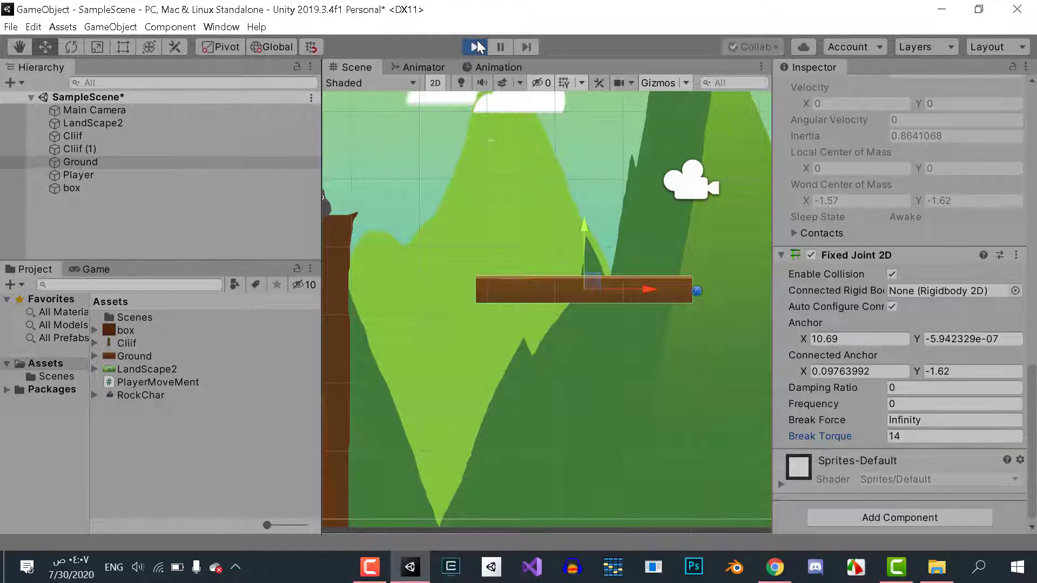
left_click(475, 47)
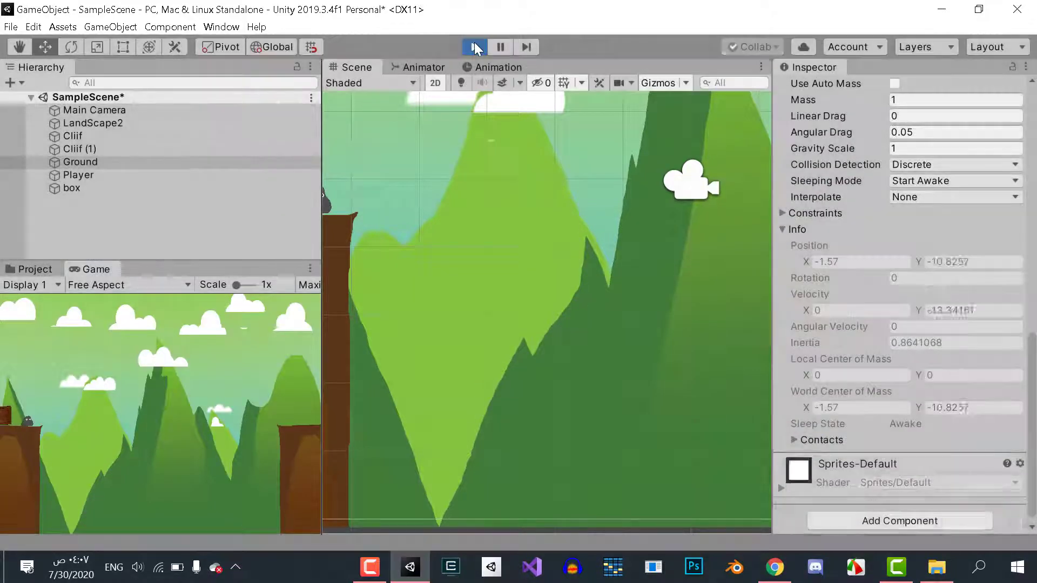
- Set the joint's Break Torque to Infinity
scroll(875, 332, "down", 5)
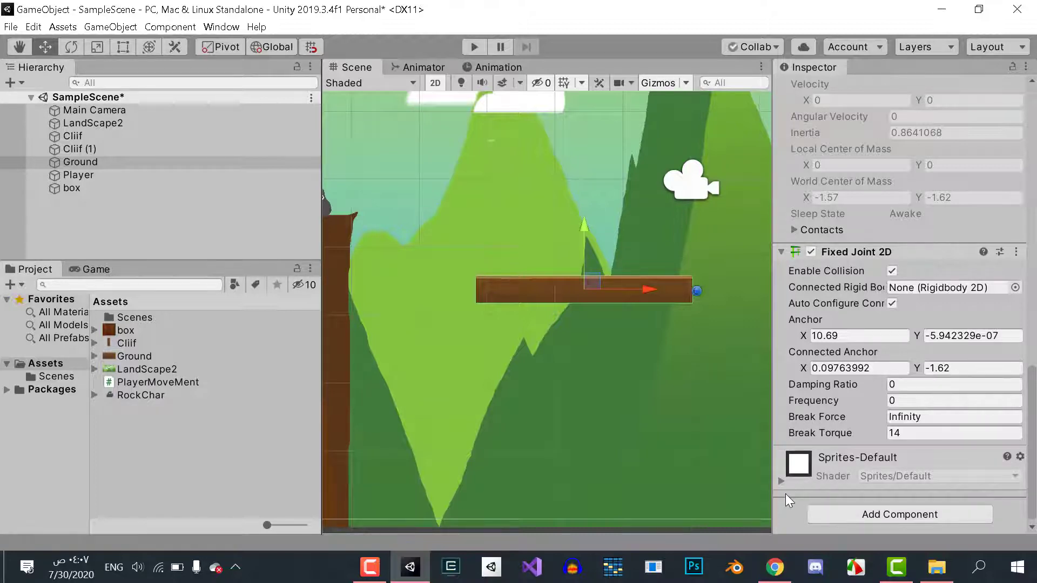
left_click(952, 434)
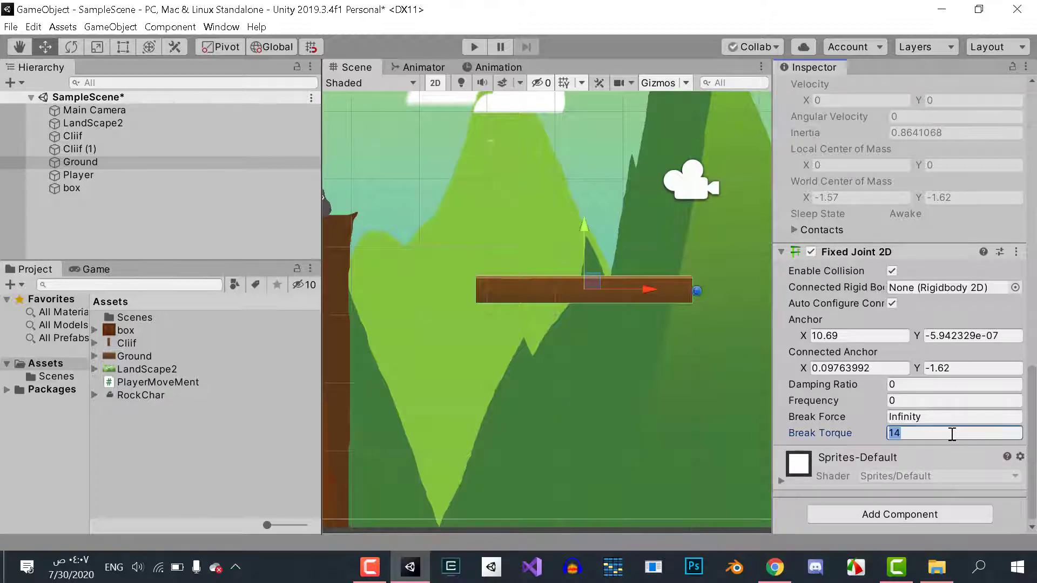
type("In")
type("finity")
key("Return")
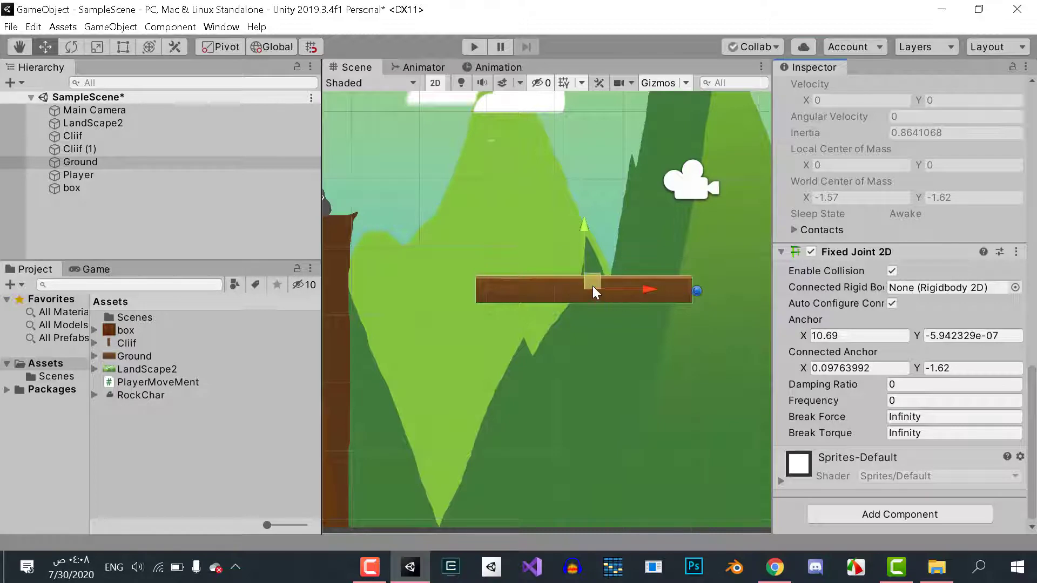
- Reset the Fixed Joint 2D anchor to X 0, Y 0
left_click(876, 338)
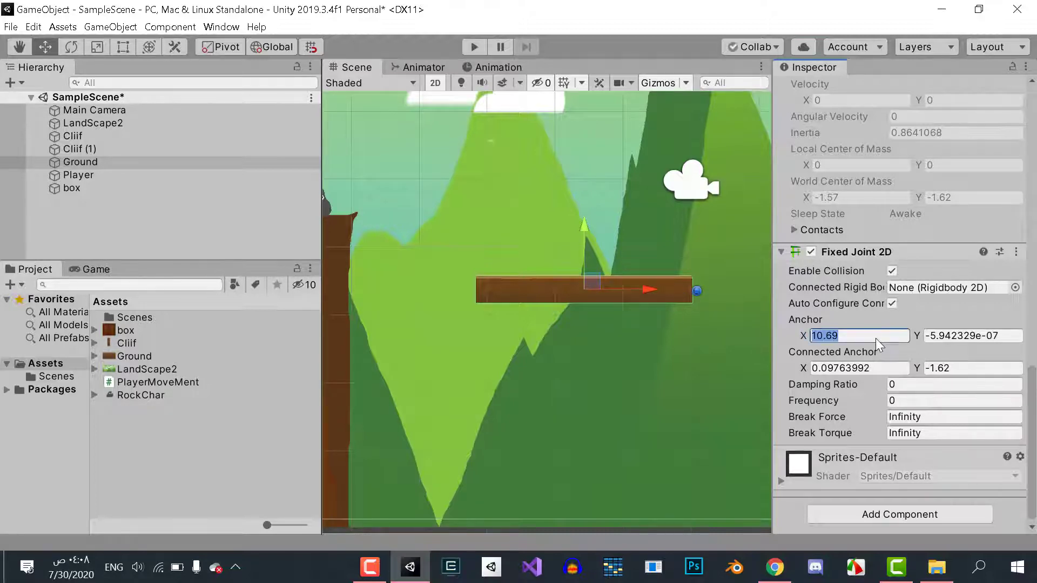
type("0")
left_click(1016, 337)
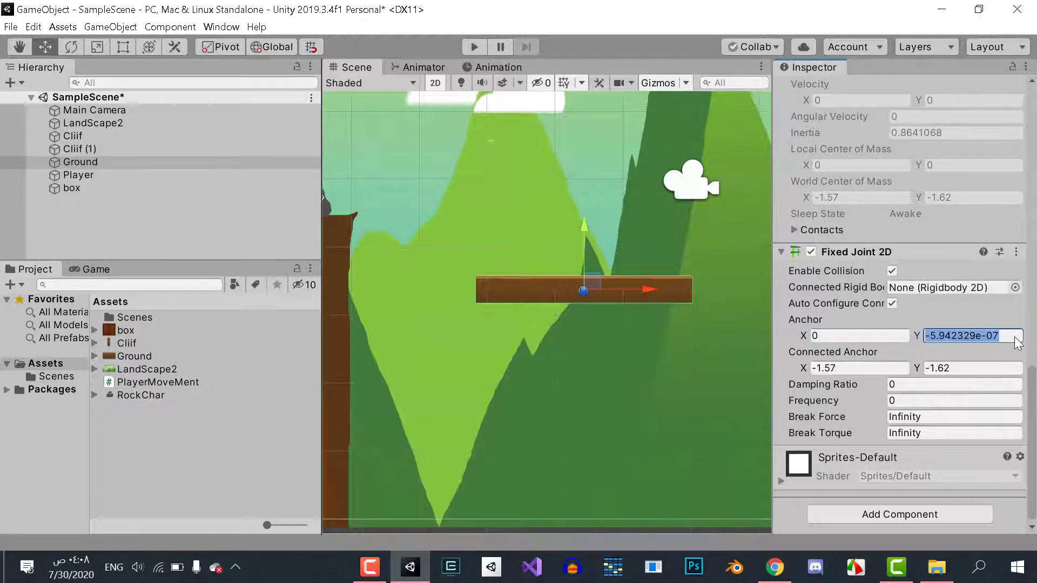
type("0")
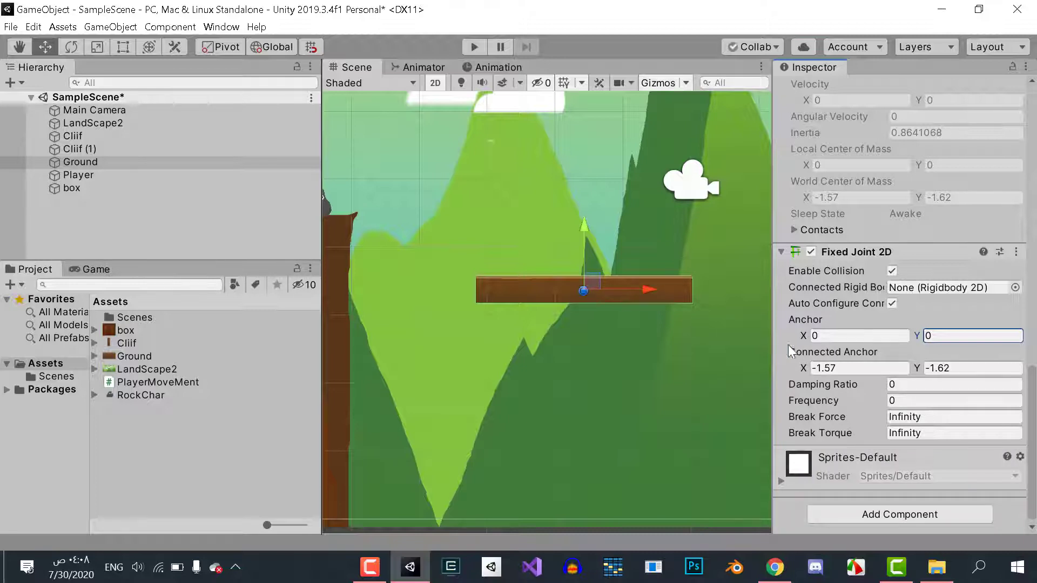
- Scrub the anchor X to 10.76 so it sits at the plank's right end
left_click_drag(809, 336, 876, 333)
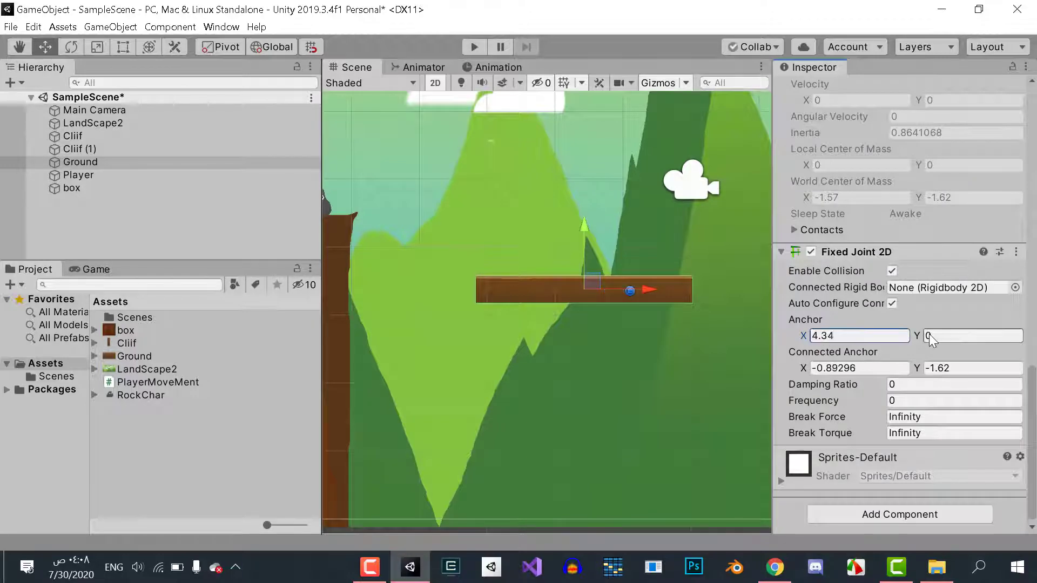
left_click_drag(876, 333, 1004, 333)
scroll(898, 369, "up", 5)
scroll(899, 368, "down", 5)
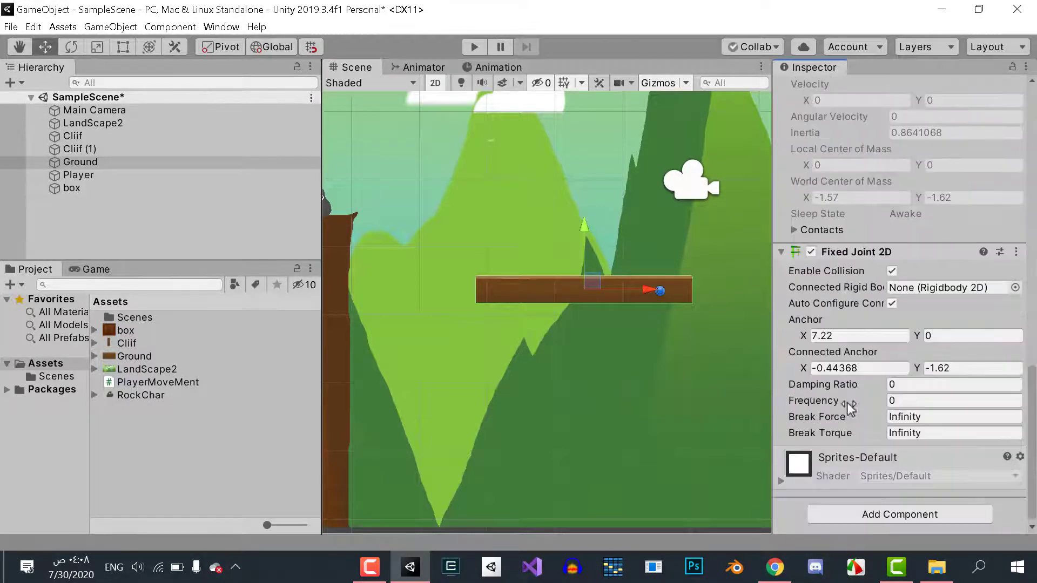
left_click(816, 336)
left_click_drag(815, 336, 903, 357)
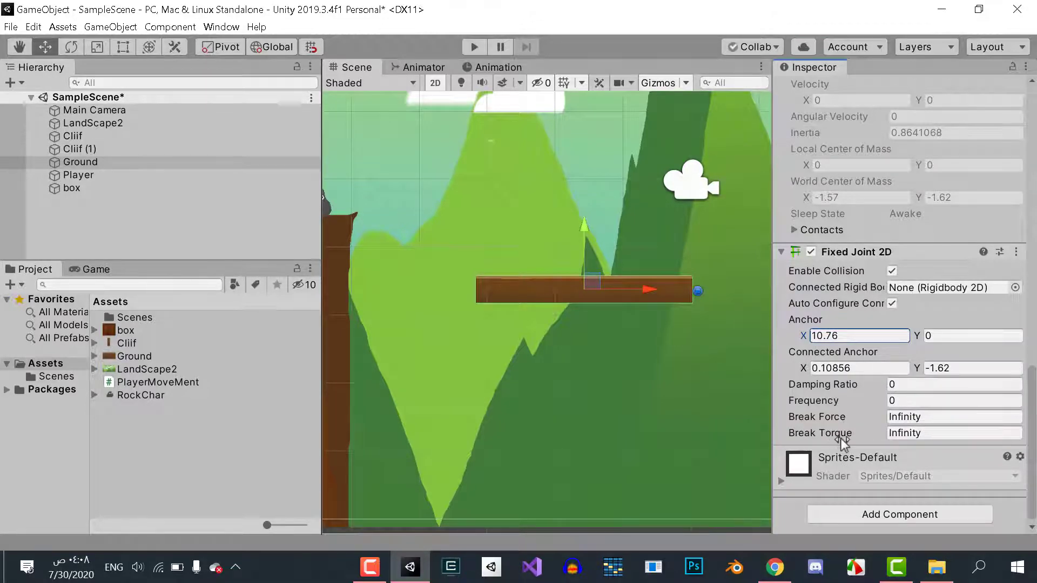
mouse_move(841, 438)
- Tilt the Ground plank about 16° on Z with the Rotate tool, then reselect it under the Rect tool
left_click(76, 46)
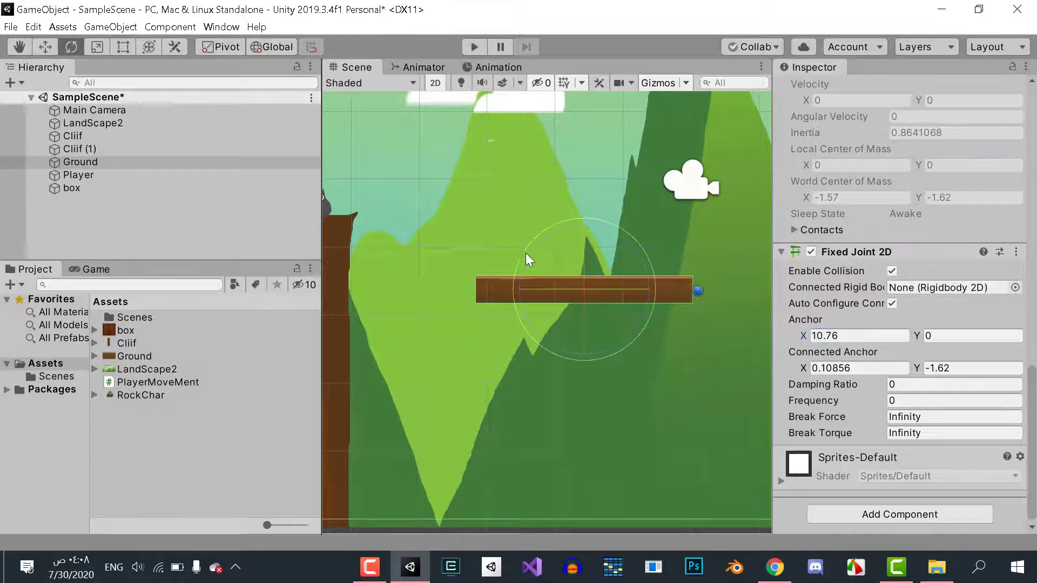
left_click_drag(539, 241, 517, 271)
left_click(683, 280)
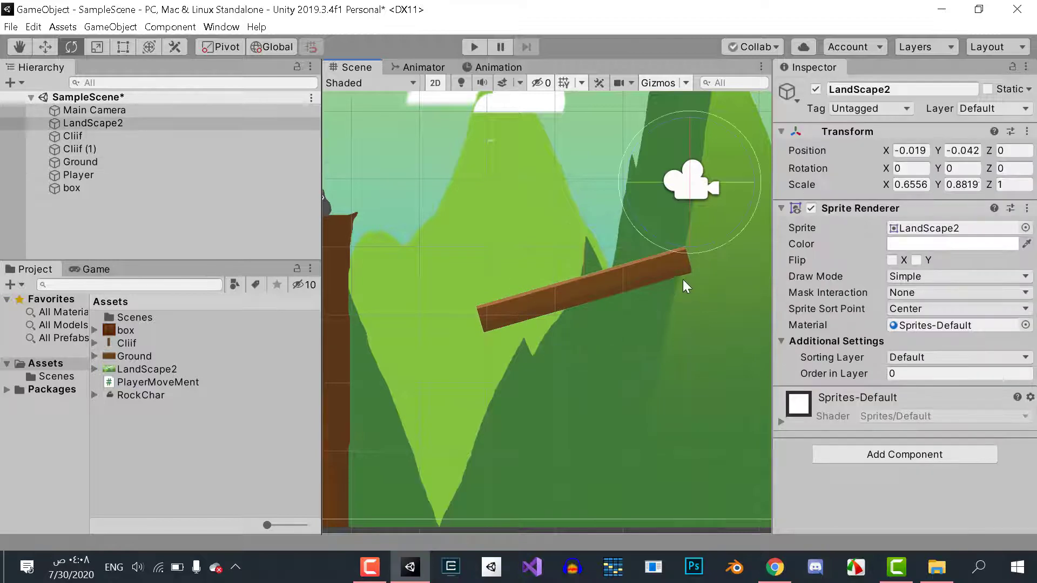
left_click(669, 273)
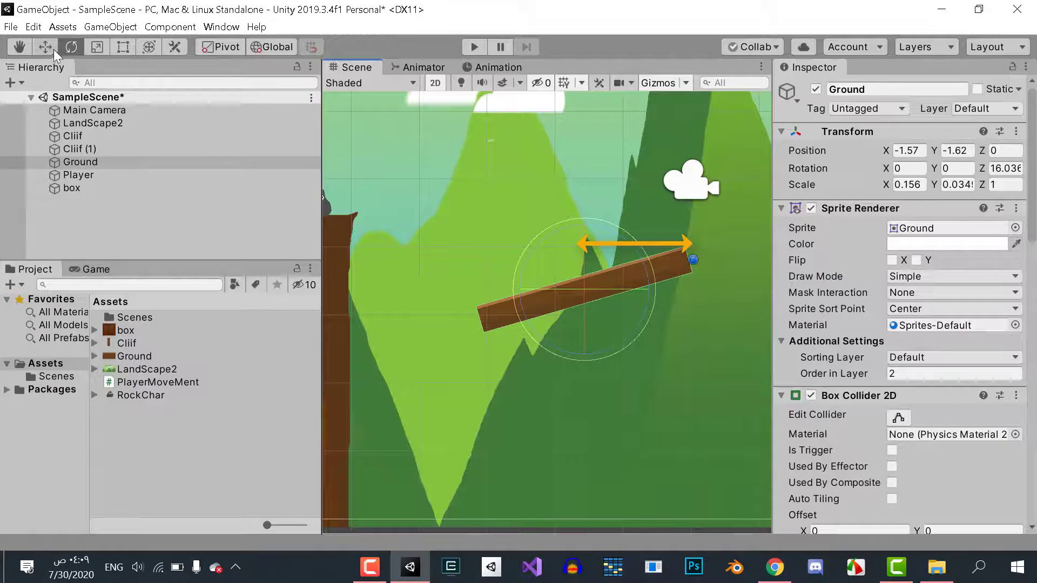
left_click(125, 47)
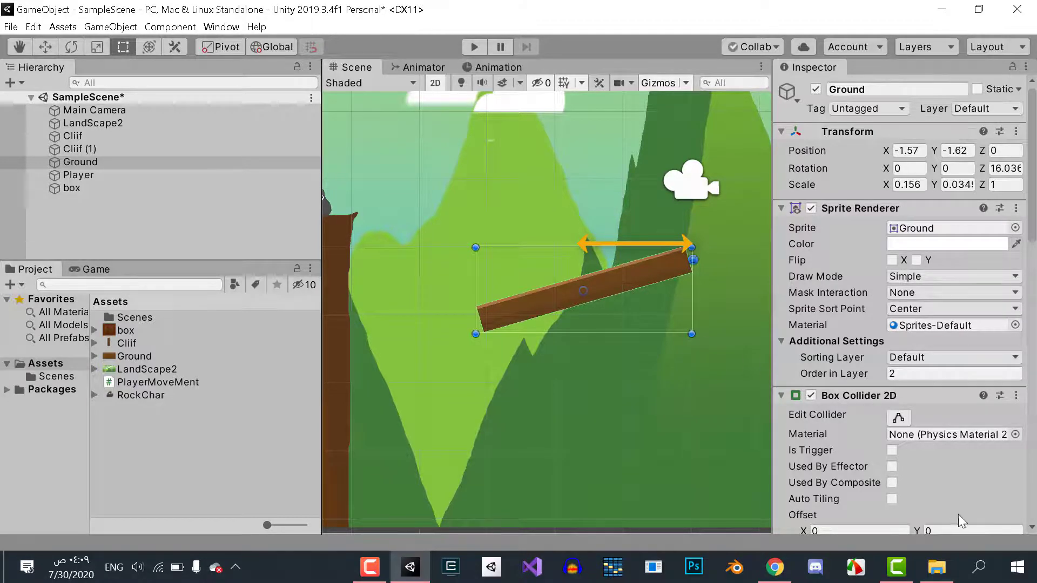
scroll(958, 514, "down", 5)
scroll(912, 495, "down", 10)
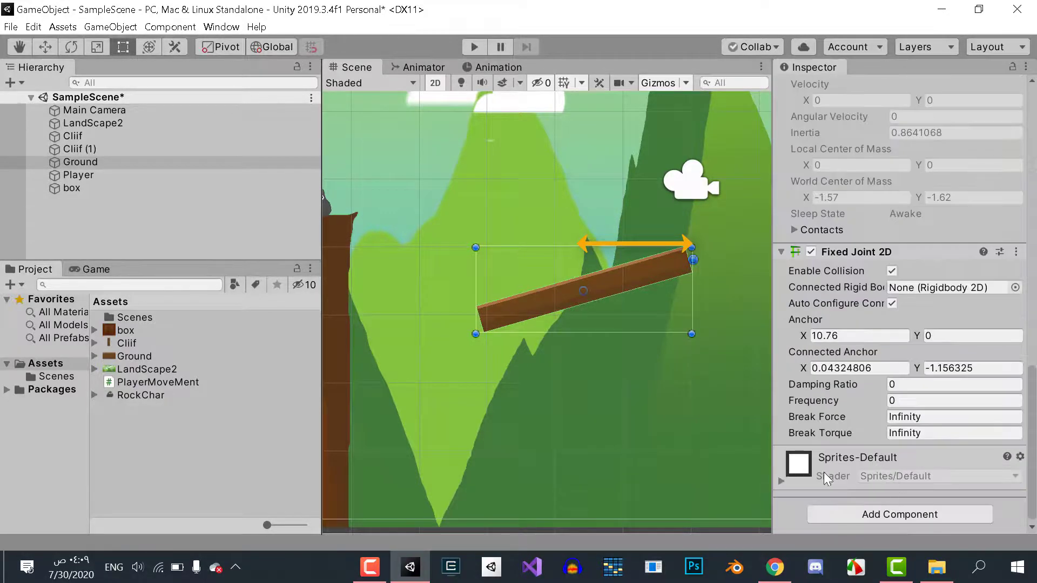